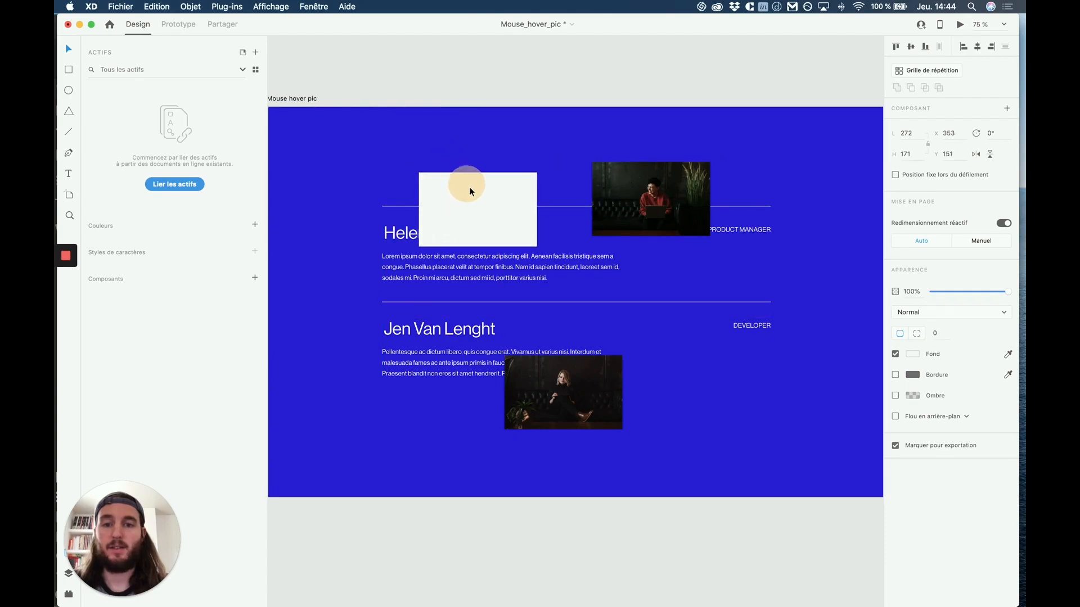
# Step: Reposition the two portrait photos and the white rectangle over the text blocks on the Mouse hover pic artboard
pyautogui.moveTo(644, 181)
pyautogui.mouseDown()
pyautogui.moveTo(567, 223)
pyautogui.moveTo(551, 219)
pyautogui.moveTo(635, 176)
pyautogui.mouseUp()
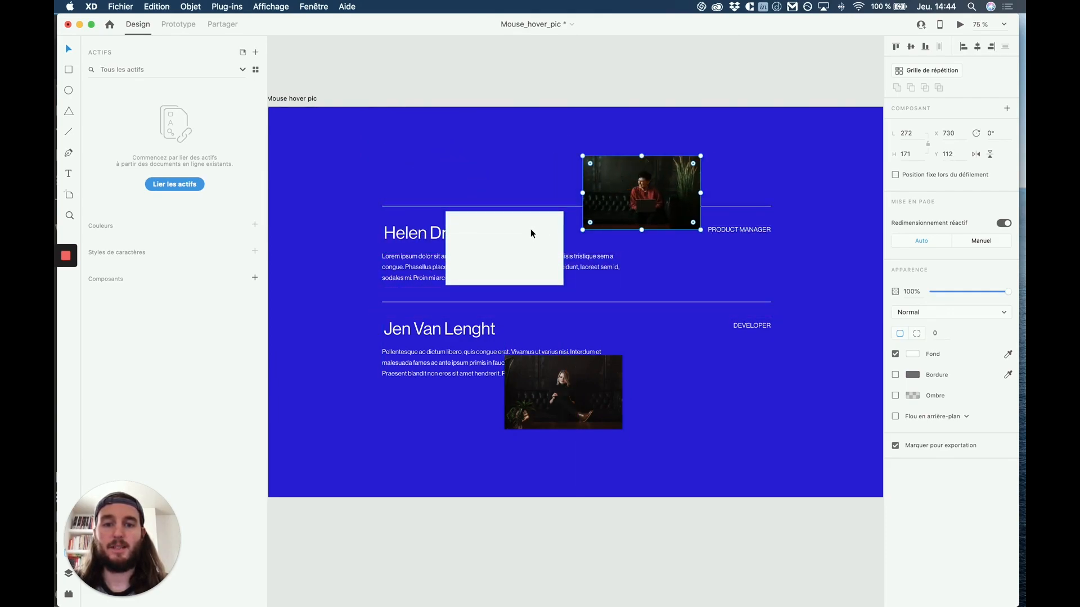
pyautogui.moveTo(516, 240); pyautogui.dragTo(479, 300)
pyautogui.click(580, 400)
pyautogui.moveTo(580, 400); pyautogui.dragTo(580, 364)
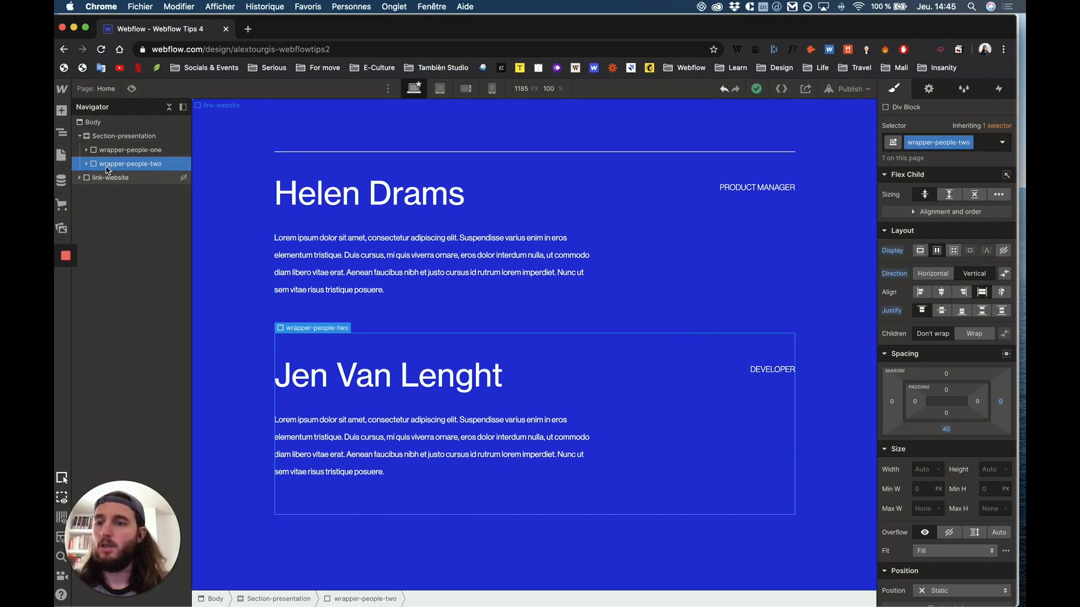
# Step: Switch to Webflow and rename the wrapper-people-one class inside Section-presentation to wrapper-people-helen
pyautogui.click(135, 139)
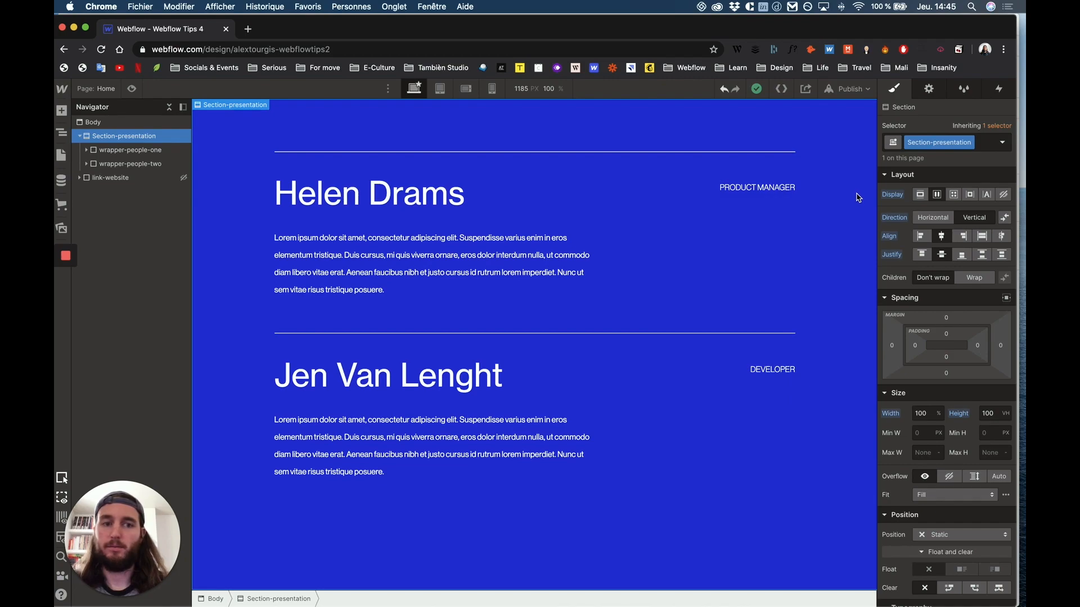
pyautogui.click(131, 150)
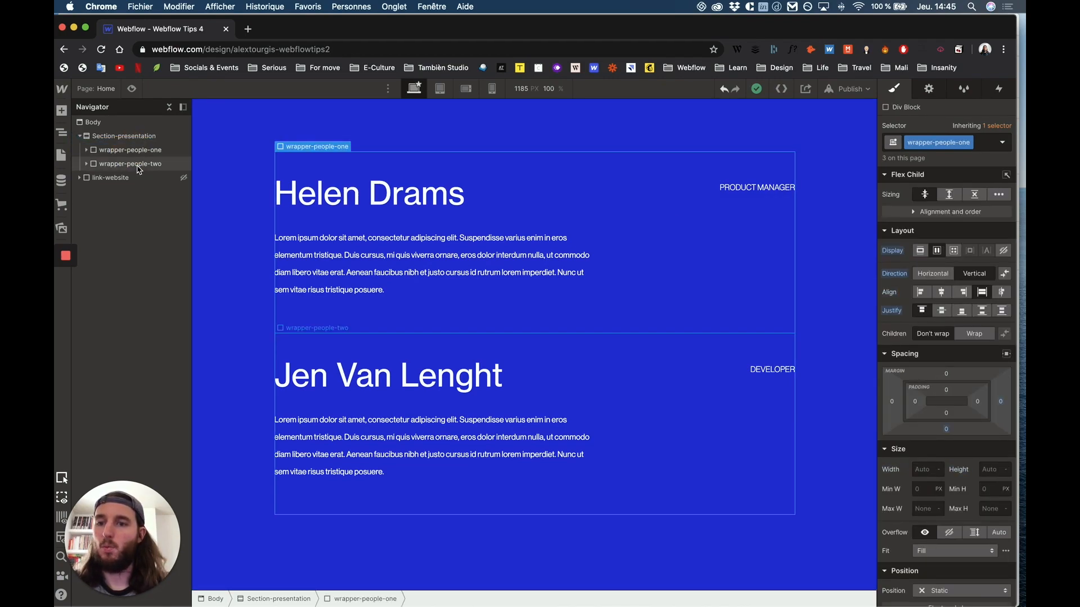
pyautogui.click(138, 167)
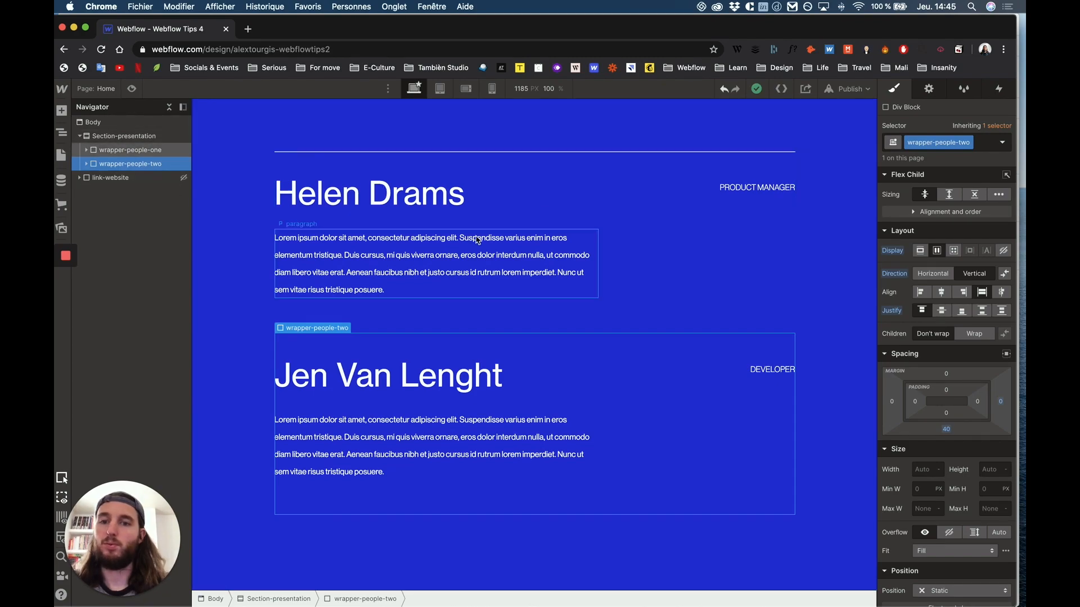
pyautogui.click(150, 152)
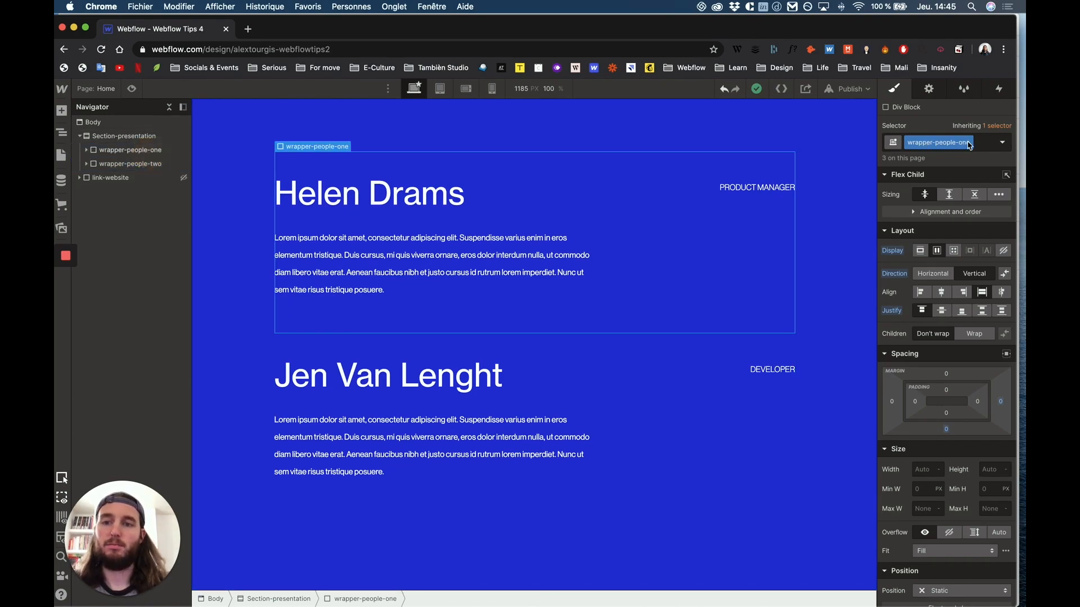
pyautogui.click(982, 146)
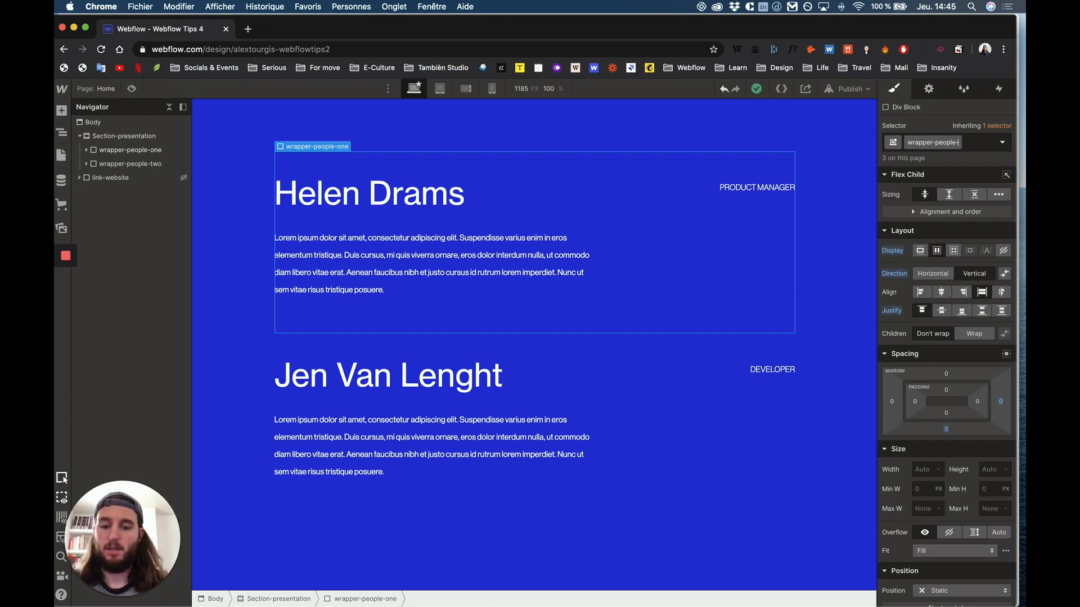
pyautogui.write('helen')
pyautogui.press('Return')
# Step: Rename the wrapper-people-two class to wrapper-people-jen
pyautogui.click(129, 177)
pyautogui.click(152, 165)
pyautogui.doubleClick(950, 149)
pyautogui.press('Right')
pyautogui.press('BackSpace')
pyautogui.press('BackSpace')
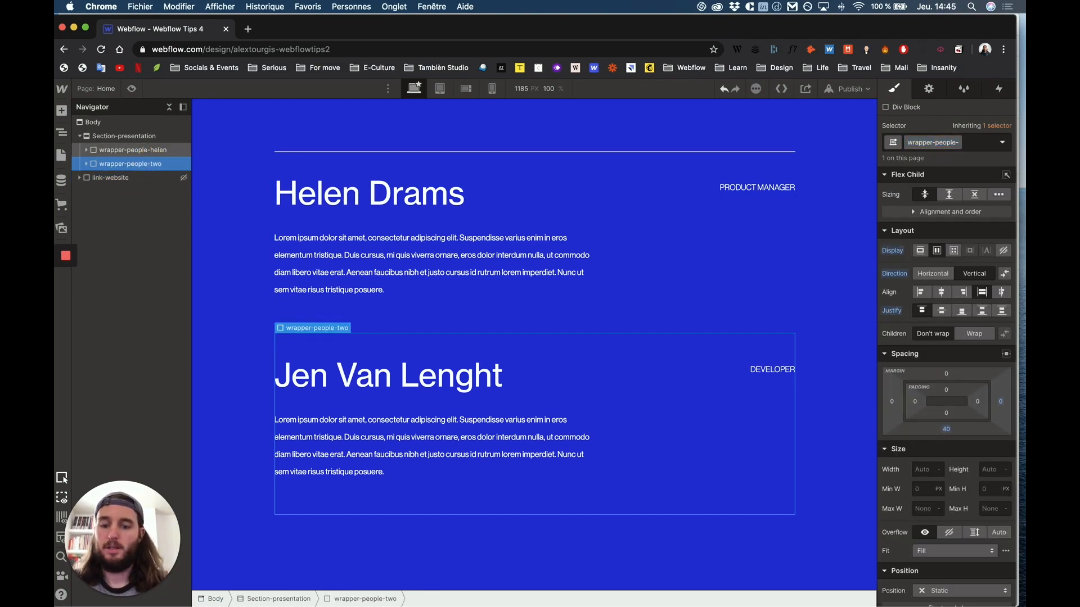
pyautogui.write('jen')
pyautogui.press('Return')
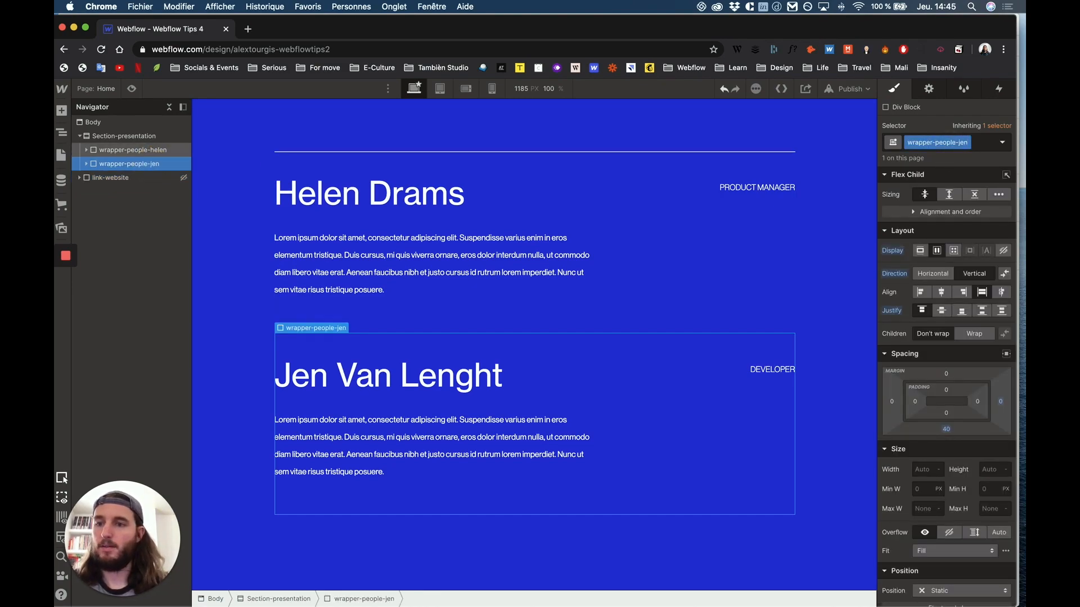
# Step: Add a div block at the start of Section-presentation, above the people wrappers, with the new class mega-wrapper
pyautogui.click(119, 149)
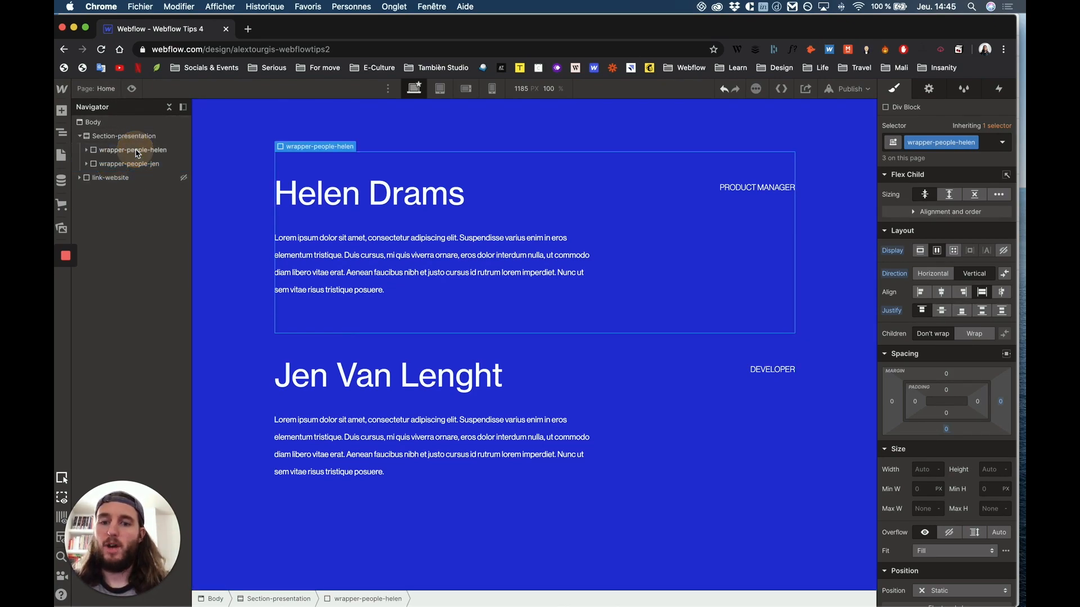
pyautogui.click(61, 111)
pyautogui.moveTo(93, 323); pyautogui.dragTo(115, 149)
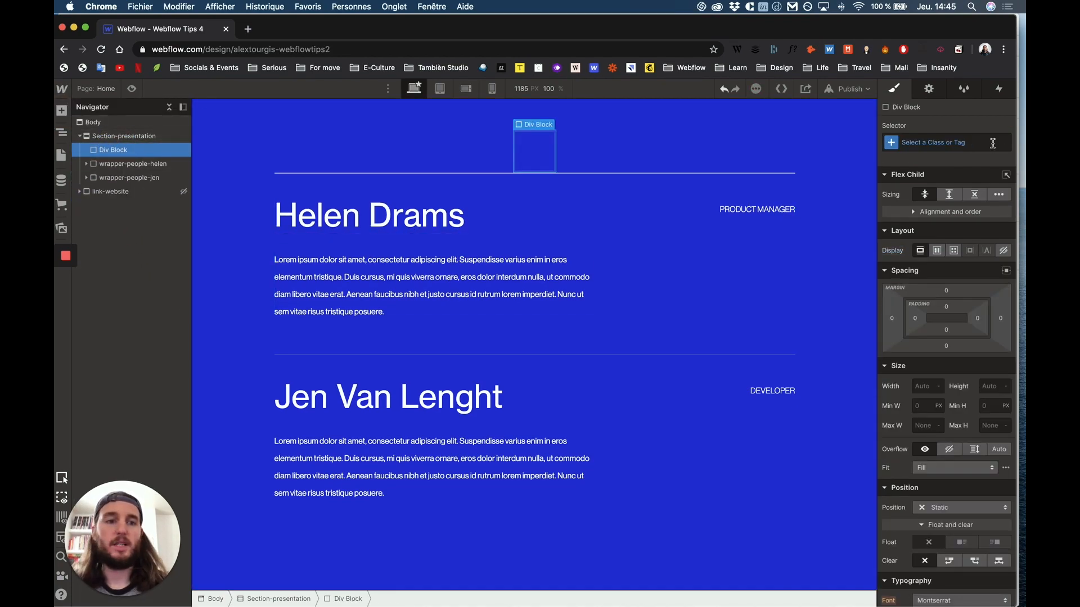
pyautogui.click(989, 144)
pyautogui.write('mega')
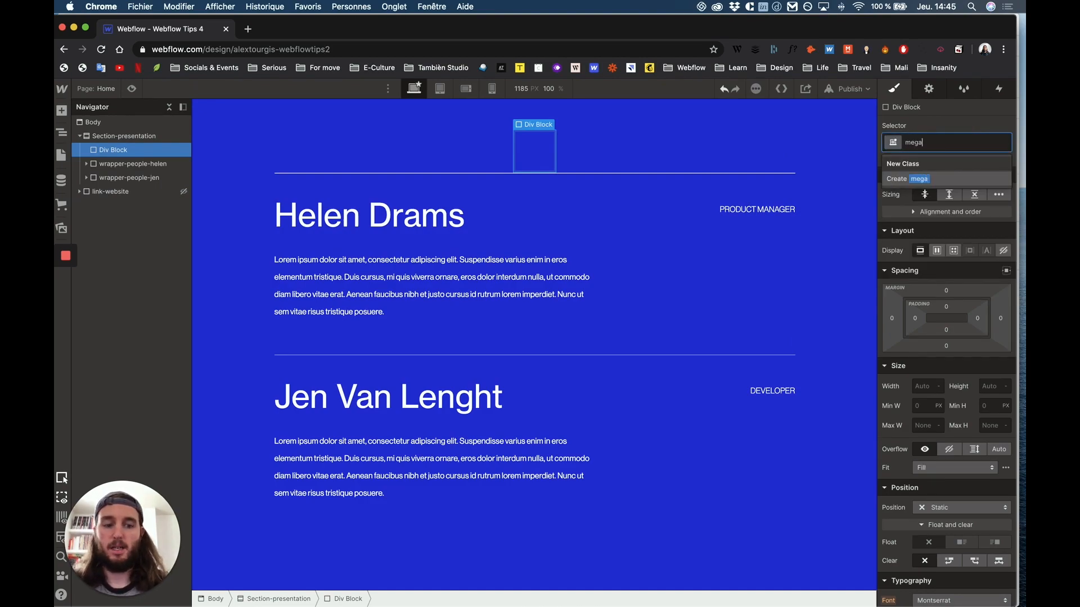
pyautogui.write('-wrapper')
pyautogui.press('Return')
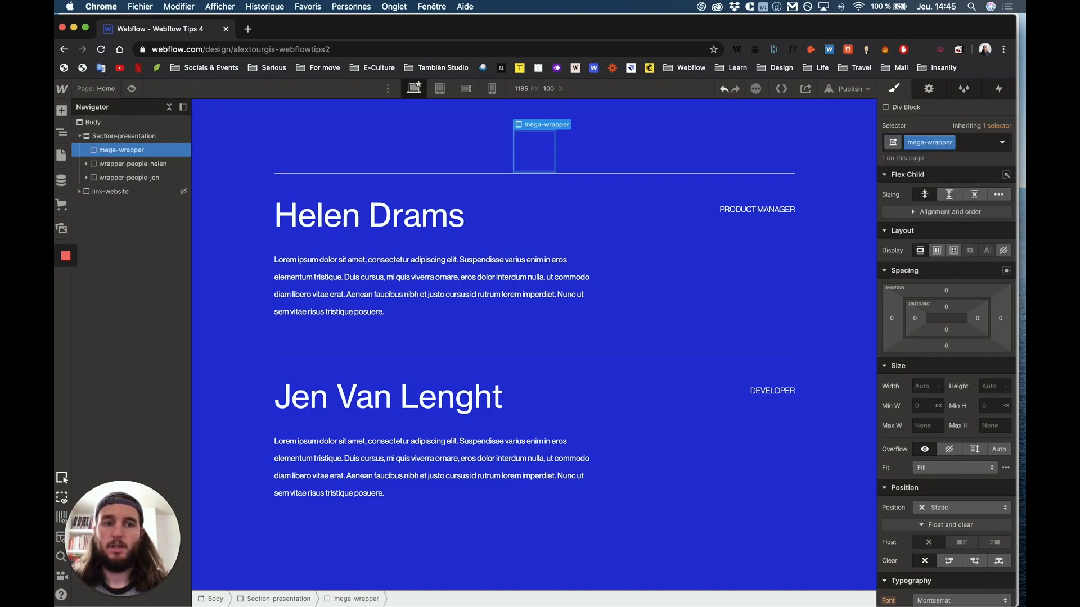
# Step: Nest wrapper-people-helen and wrapper-people-jen inside mega-wrapper
pyautogui.moveTo(161, 165); pyautogui.dragTo(138, 158)
pyautogui.click(124, 150)
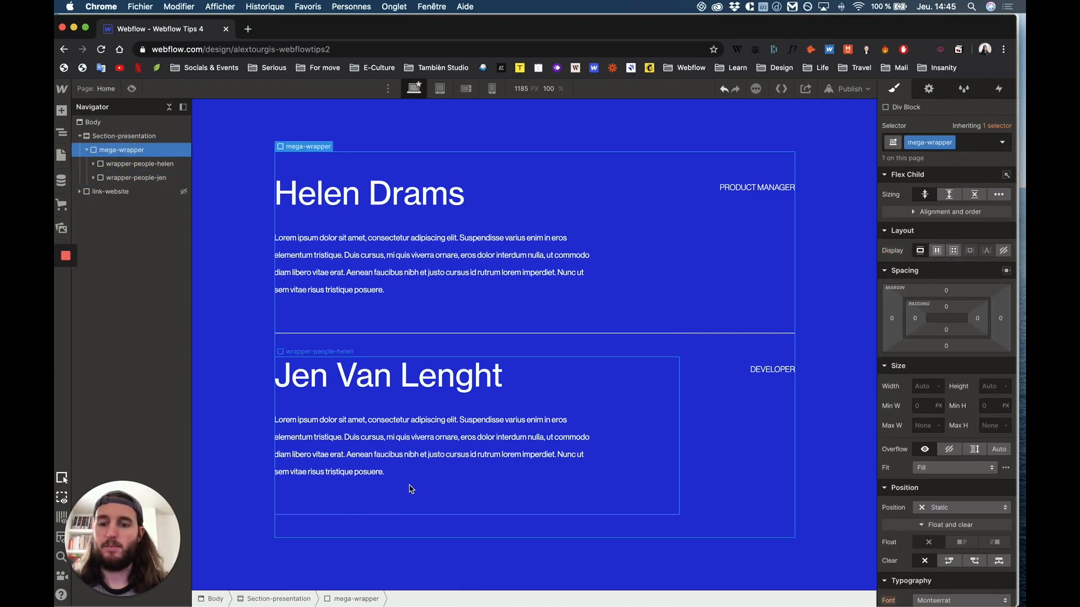
pyautogui.click(127, 154)
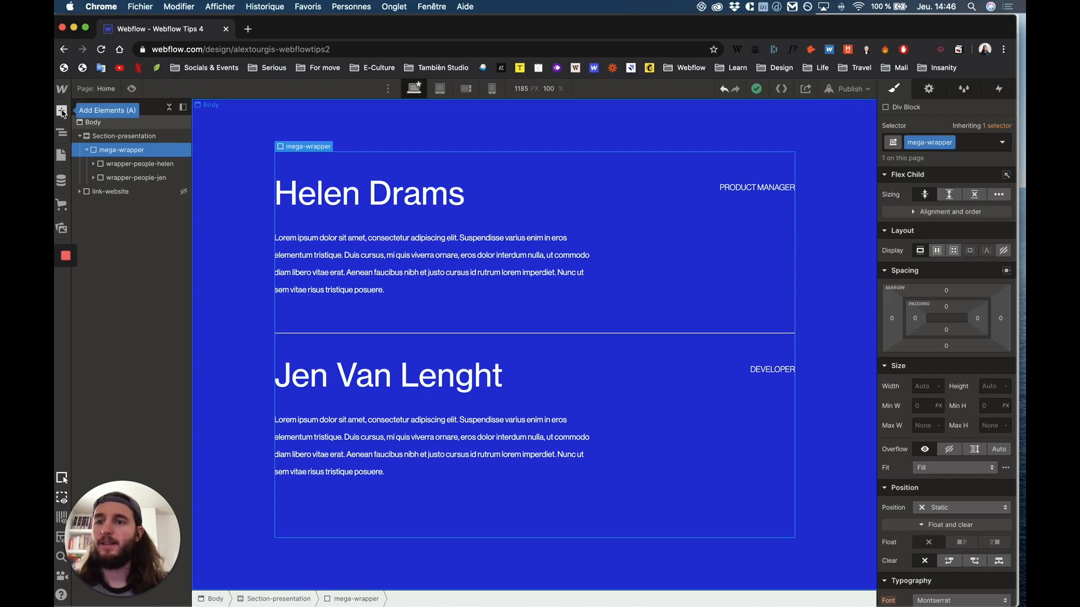
# Step: Add a div block directly in Body, above Section-presentation, and create the class cursor-wrapper for it
pyautogui.click(62, 111)
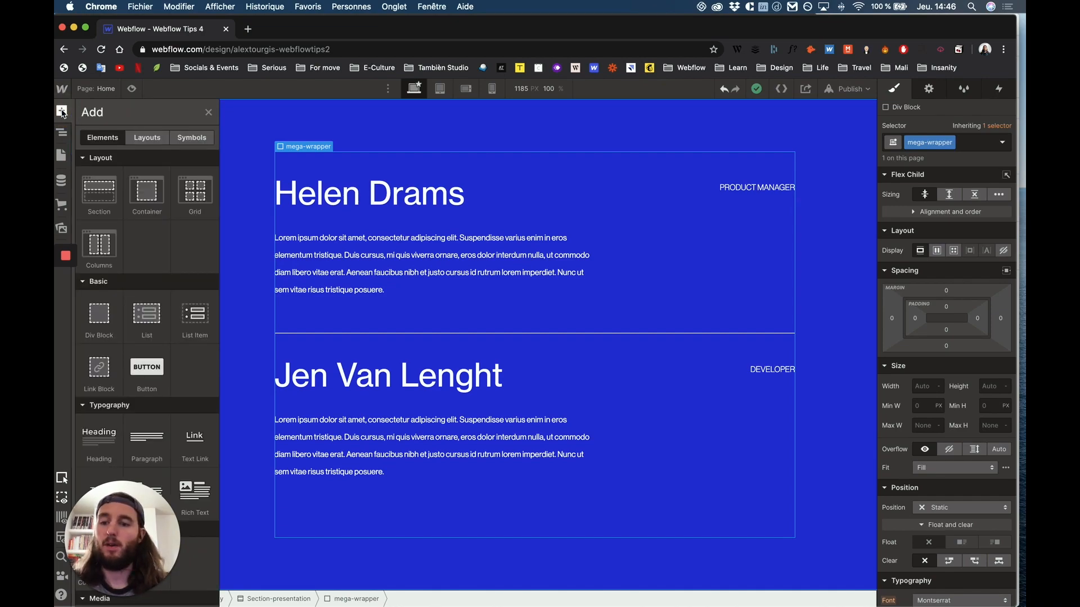
pyautogui.moveTo(107, 320); pyautogui.dragTo(107, 137)
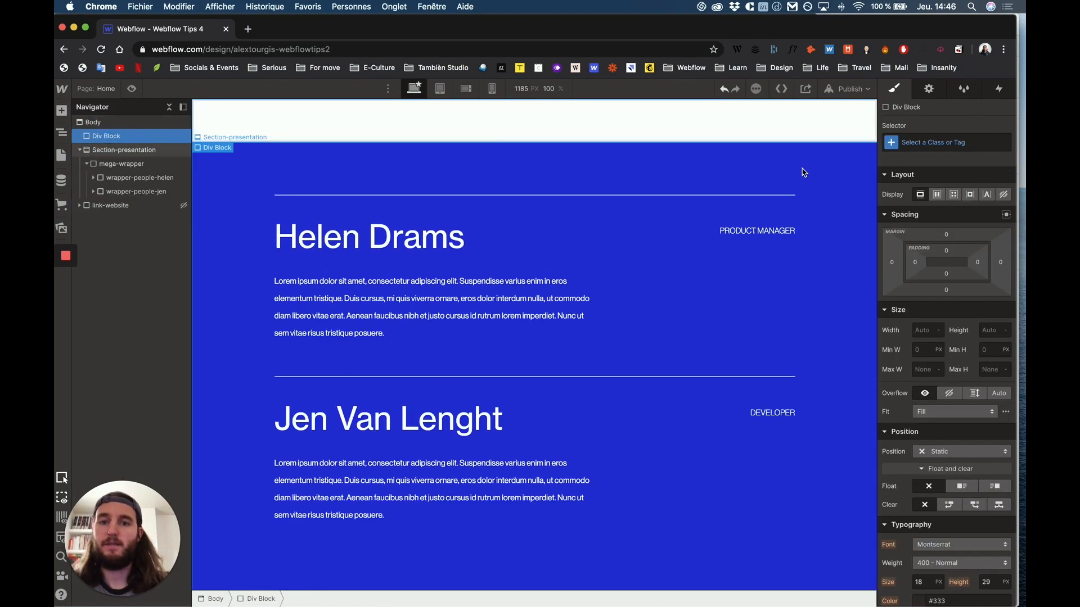
pyautogui.click(946, 141)
pyautogui.write('cursor-wrapper')
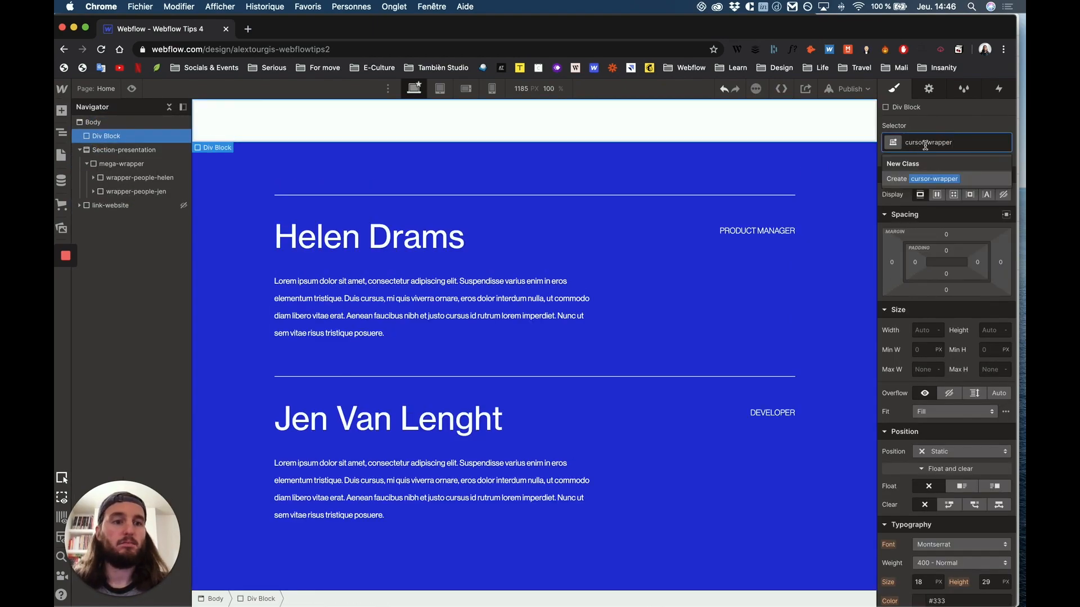
pyautogui.click(946, 179)
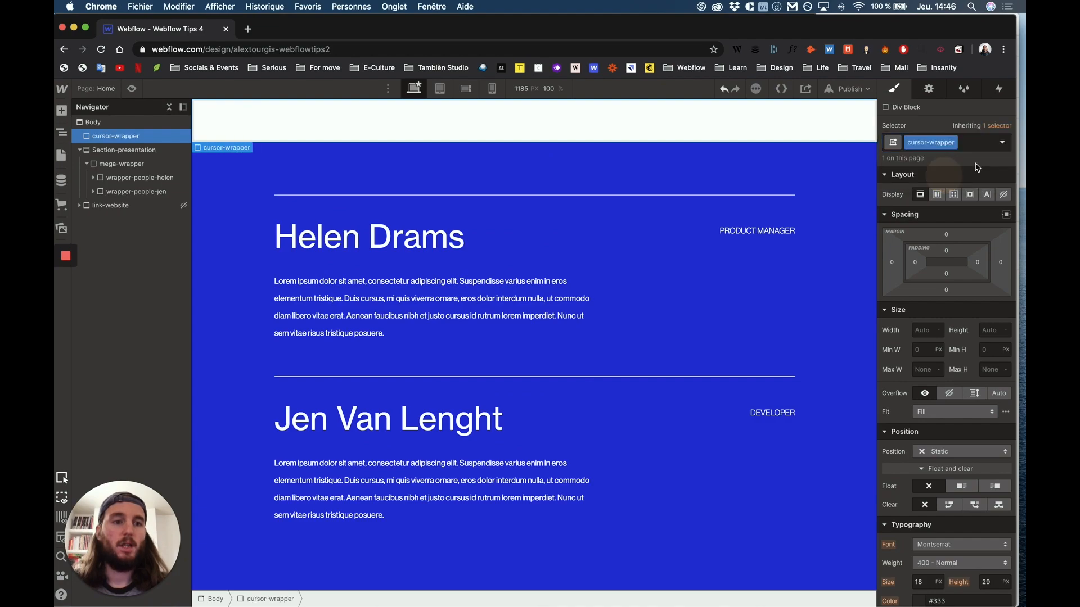
# Step: Give cursor-wrapper a Fixed position with 0% offsets on all sides and a z-index of 100
pyautogui.click(931, 450)
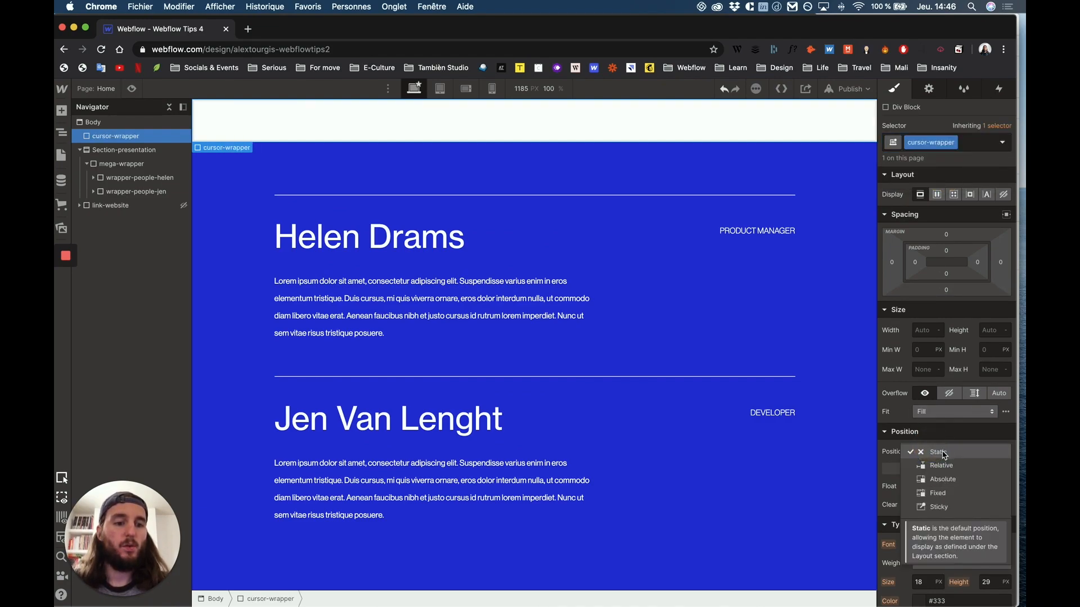
pyautogui.click(943, 479)
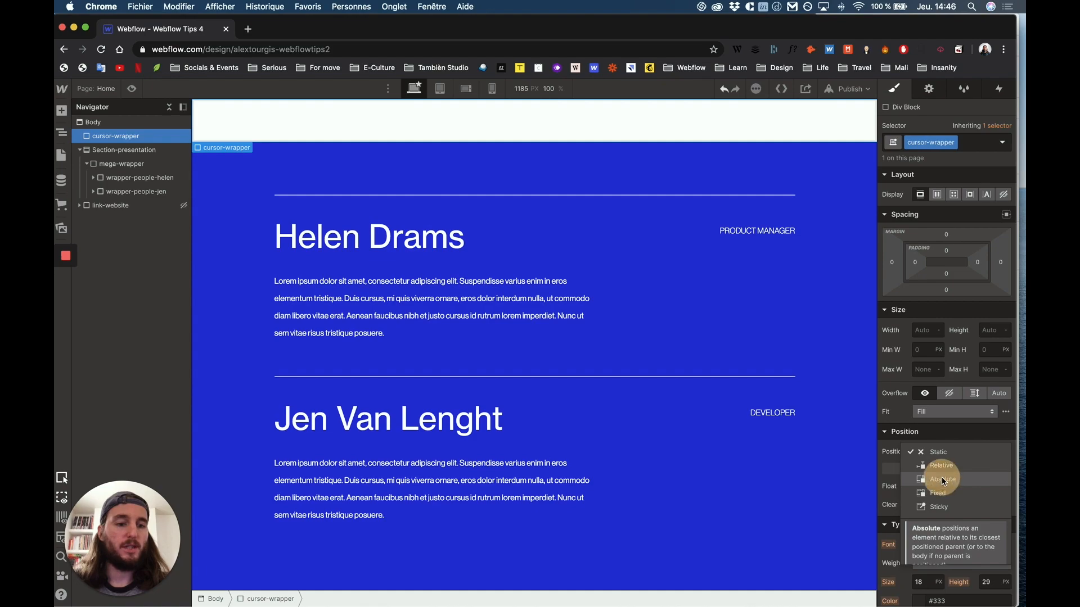
pyautogui.click(945, 451)
pyautogui.click(938, 466)
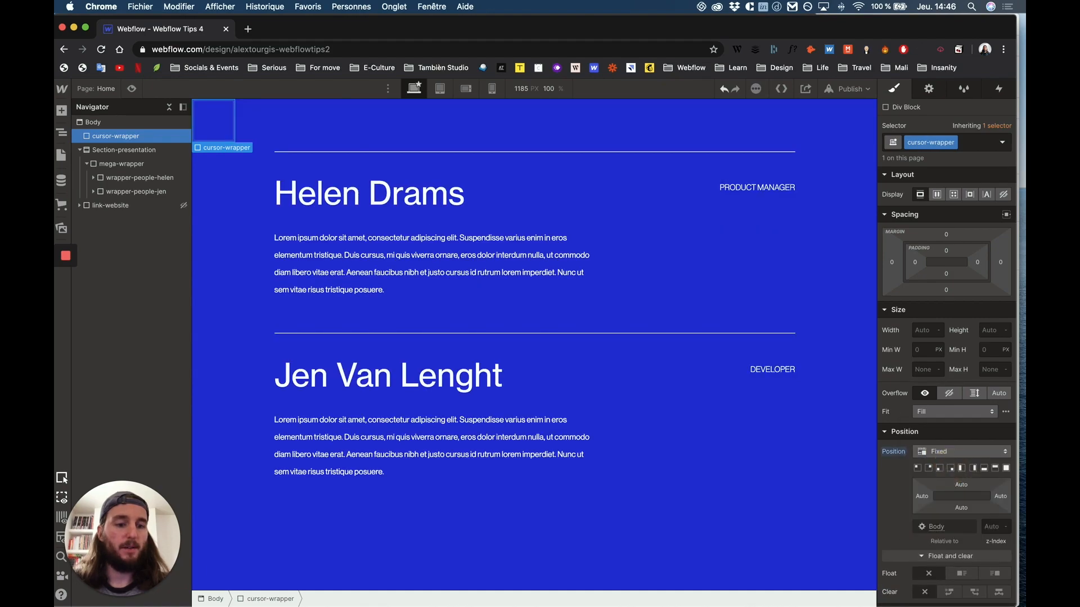
pyautogui.click(1006, 468)
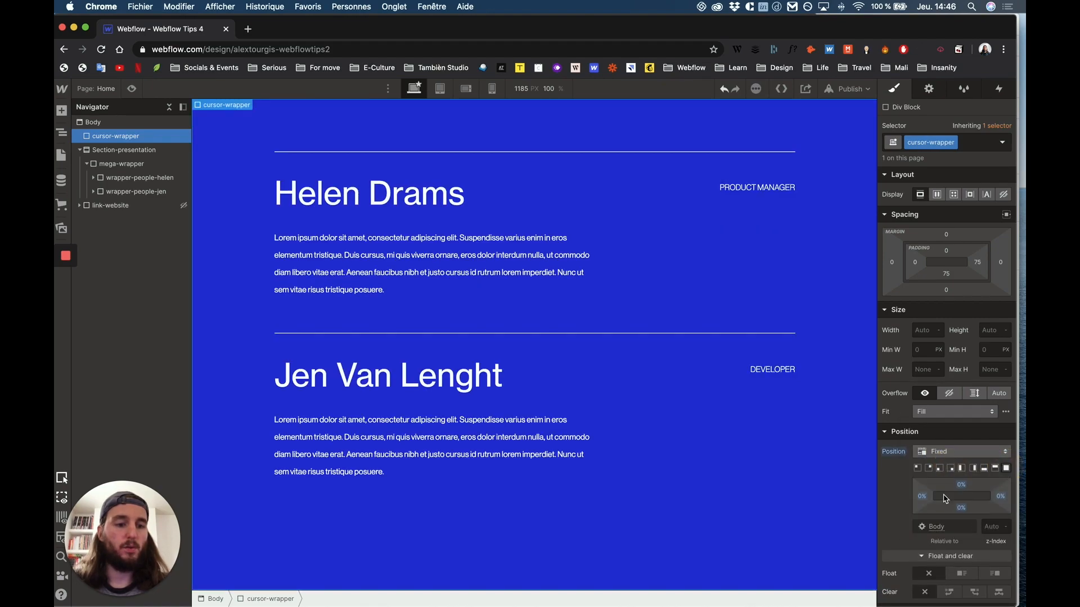
pyautogui.scroll(-1, 951, 490)
pyautogui.click(994, 487)
pyautogui.write('100')
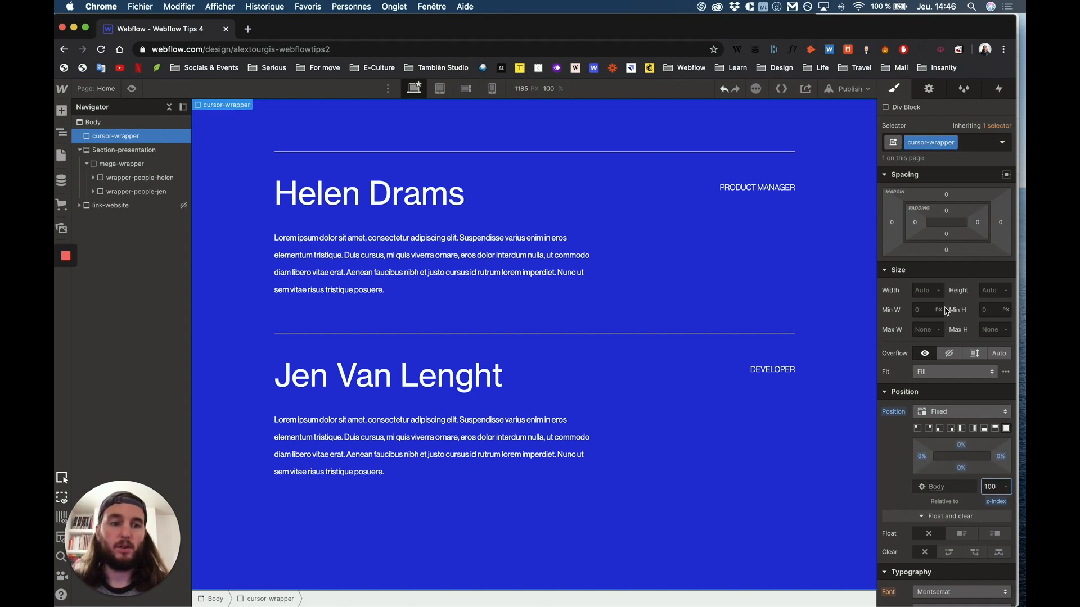
# Step: Set cursor-wrapper to a horizontal flex layout with its children centred in both alignment and justification
pyautogui.scroll(2, 950, 310)
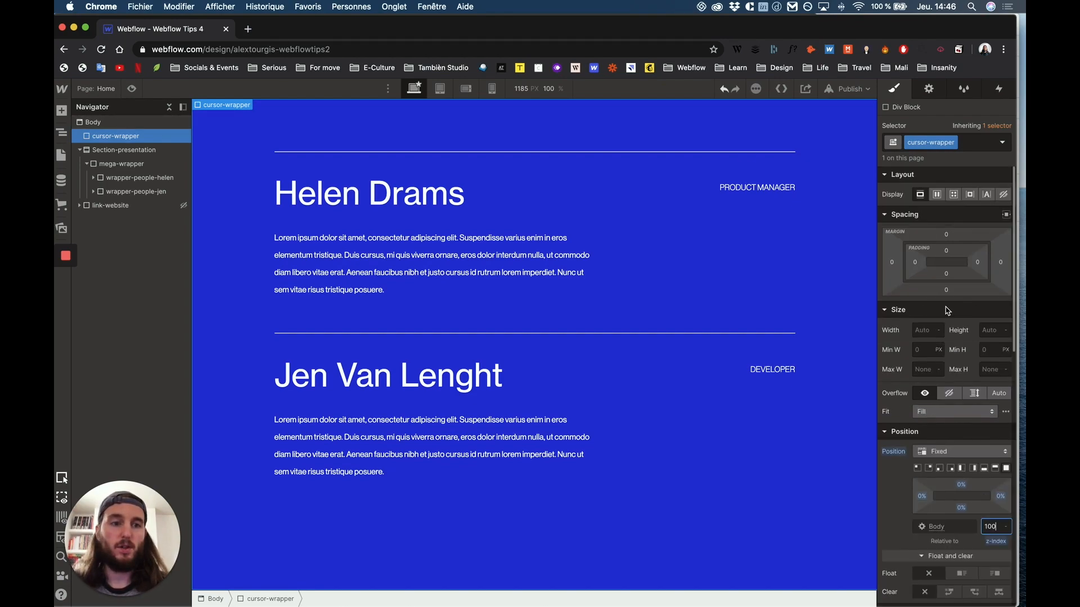
pyautogui.click(942, 196)
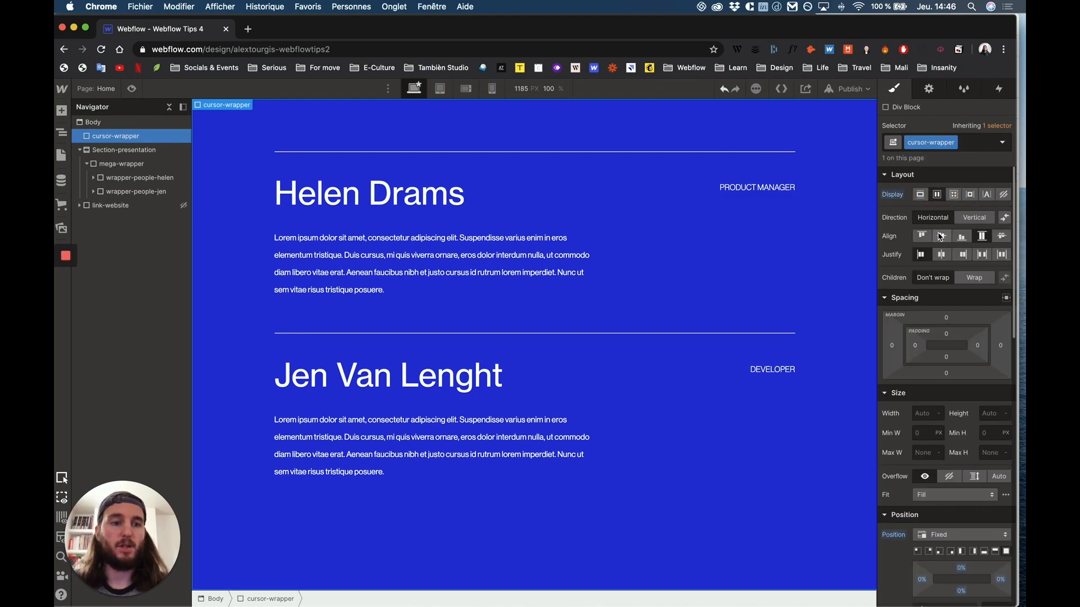
pyautogui.click(942, 254)
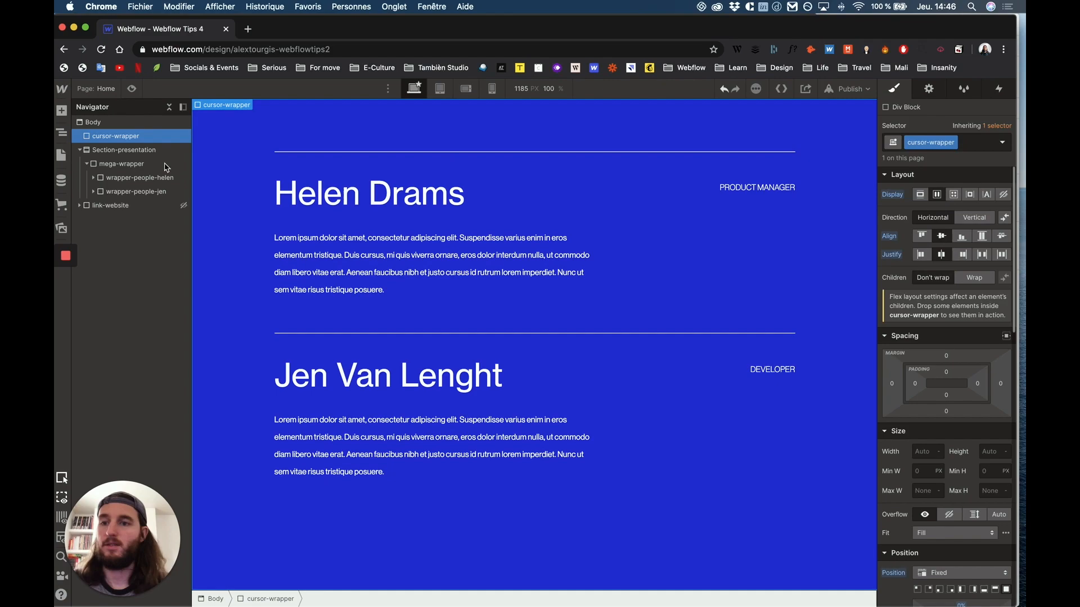
# Step: Add a div block inside cursor-wrapper and create the class image-container for it
pyautogui.click(62, 111)
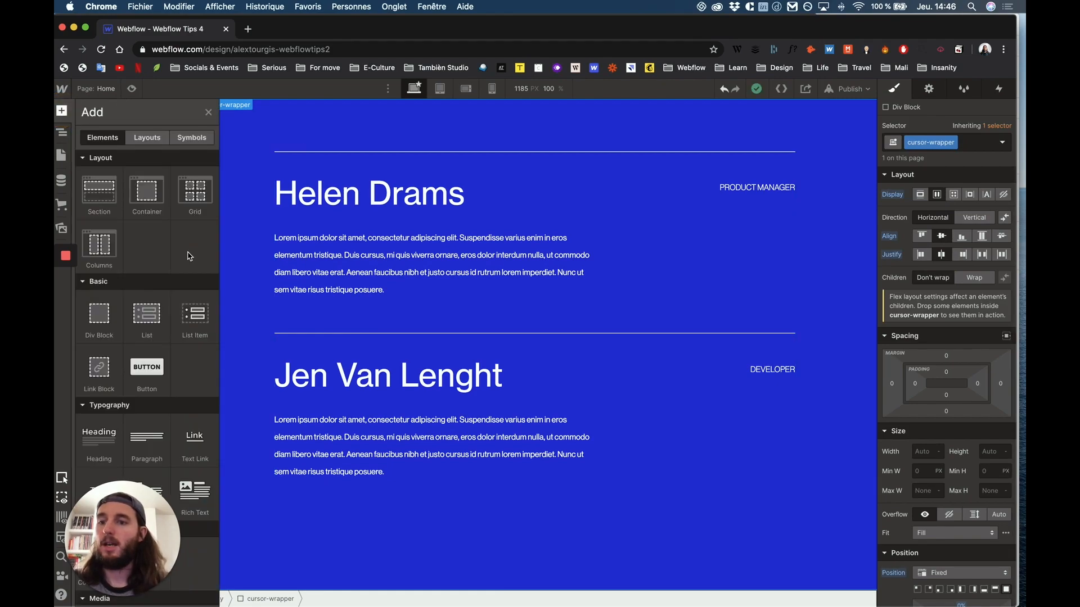
pyautogui.moveTo(89, 317); pyautogui.dragTo(122, 151)
pyautogui.click(936, 141)
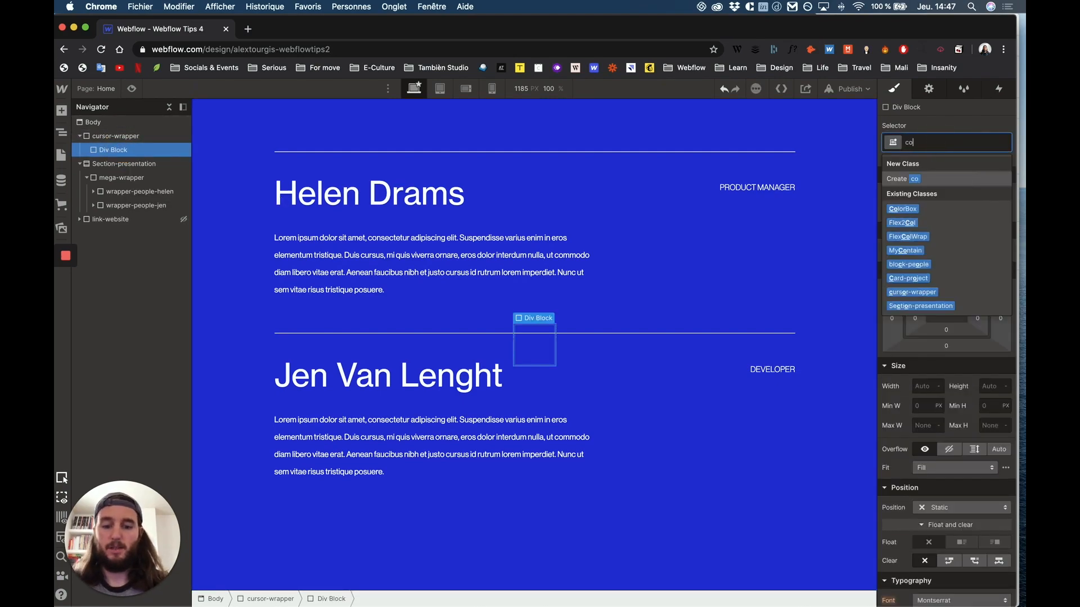
pyautogui.write('image-container')
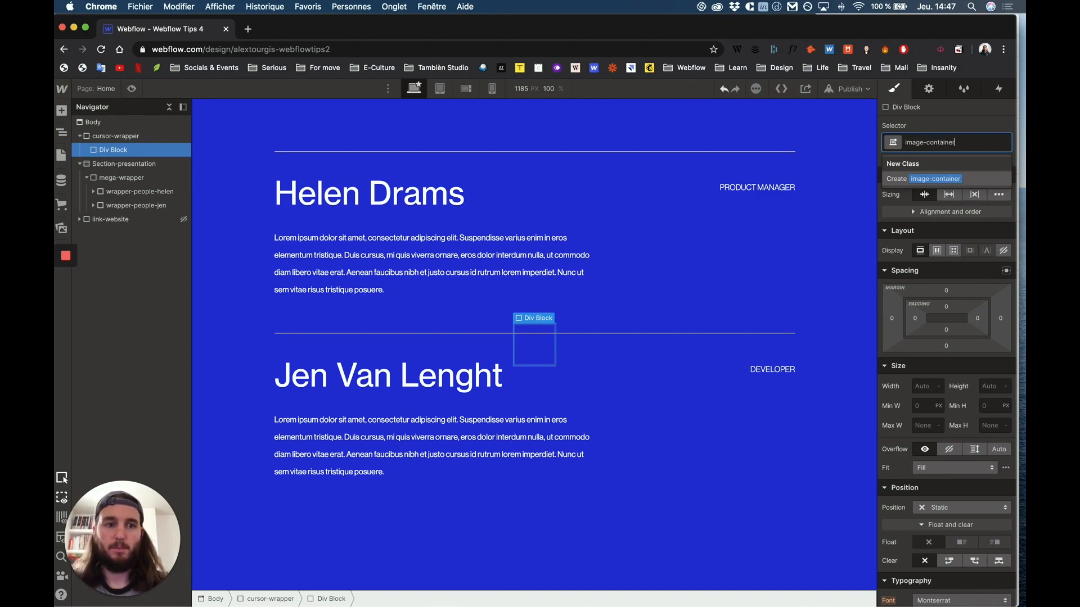
pyautogui.press('Return')
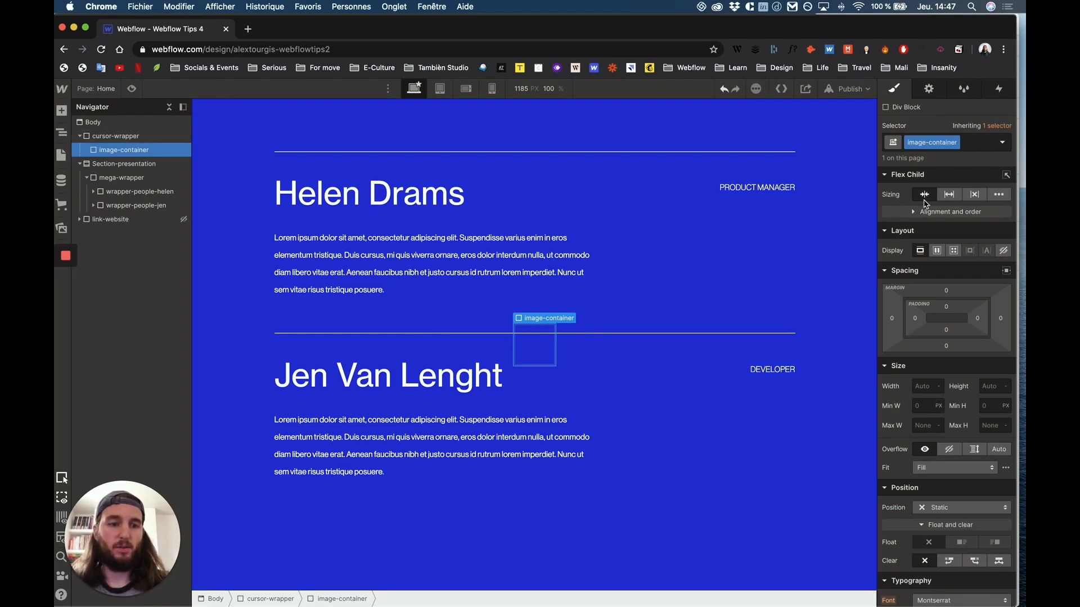
# Step: Size image-container to a width of 300 px and a height of 200 px
pyautogui.click(923, 387)
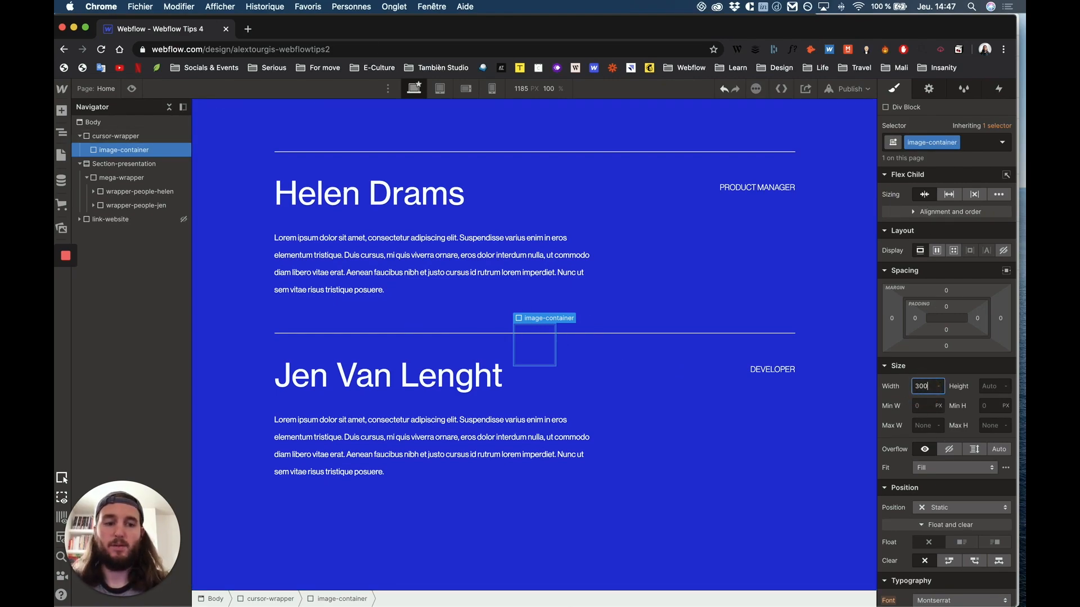
pyautogui.write('300')
pyautogui.press('Return')
pyautogui.click(991, 384)
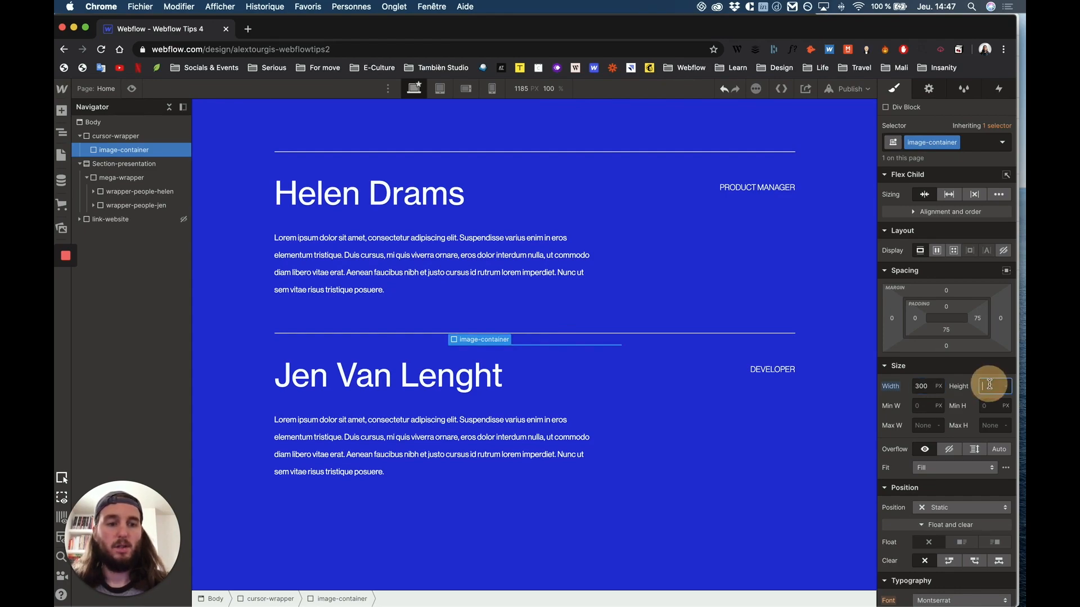
pyautogui.write('200')
pyautogui.press('Return')
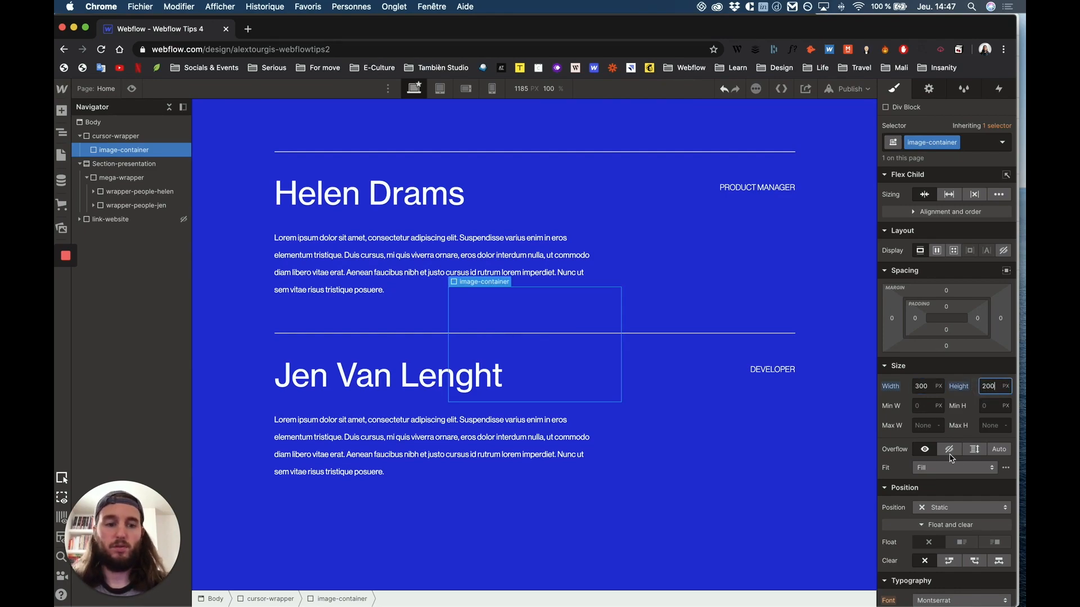
# Step: Fill image-container with a white background colour
pyautogui.scroll(-5, 917, 527)
pyautogui.click(919, 592)
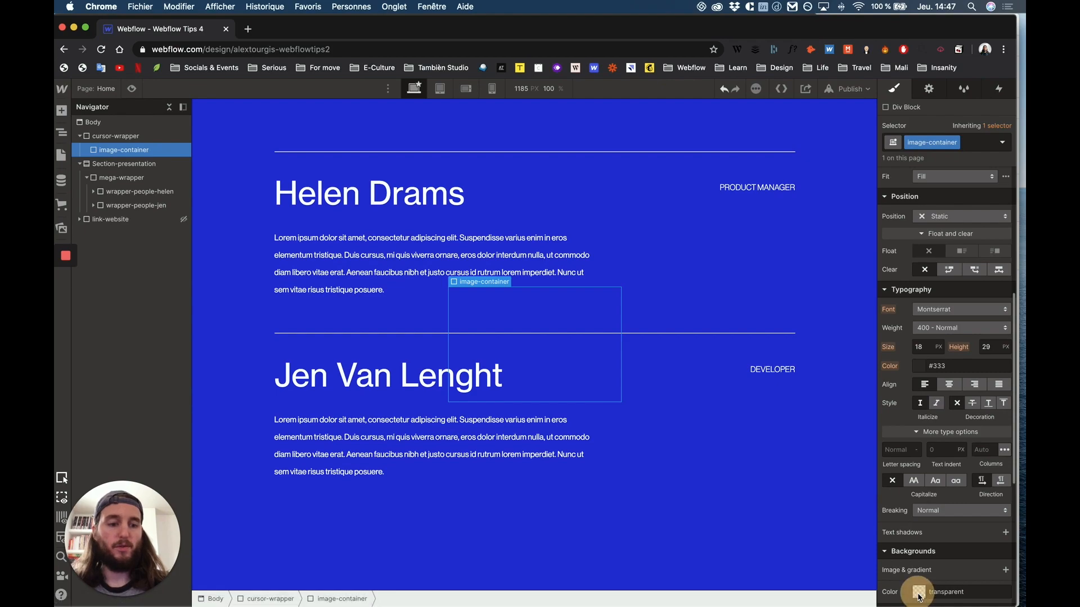
pyautogui.click(905, 573)
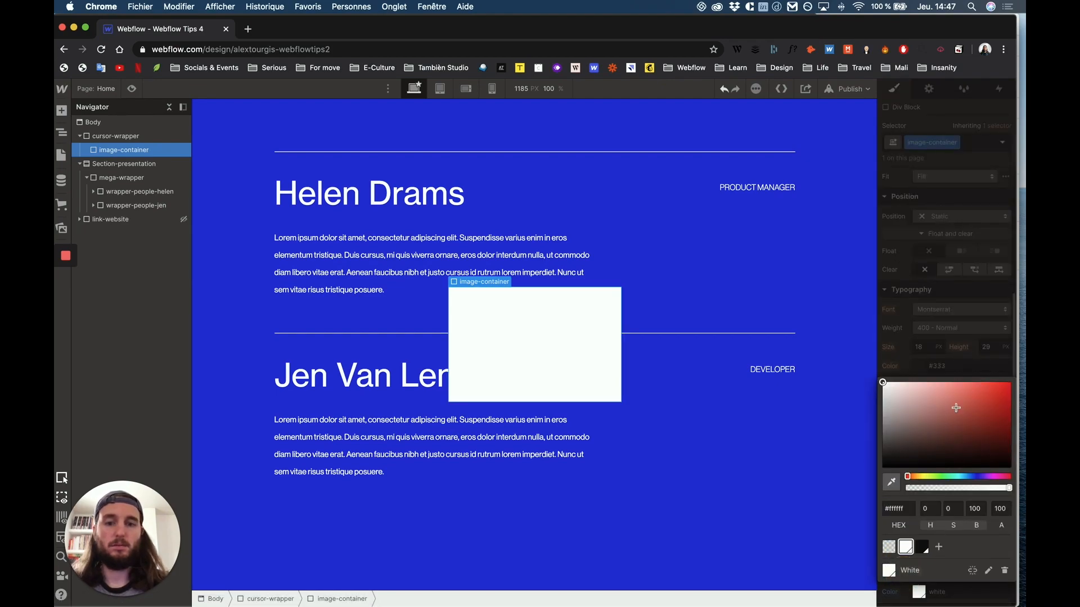
pyautogui.click(965, 274)
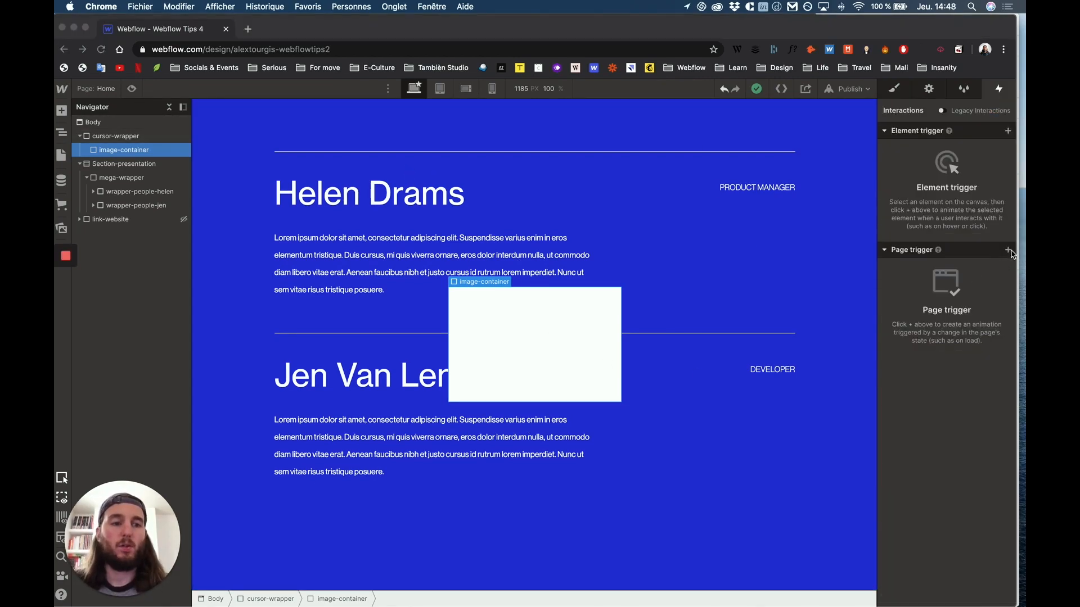
# Step: Add a page trigger for mouse move in viewport that runs only on desktop and above, excluding tablet and both phone sizes
pyautogui.click(1011, 252)
pyautogui.click(1007, 250)
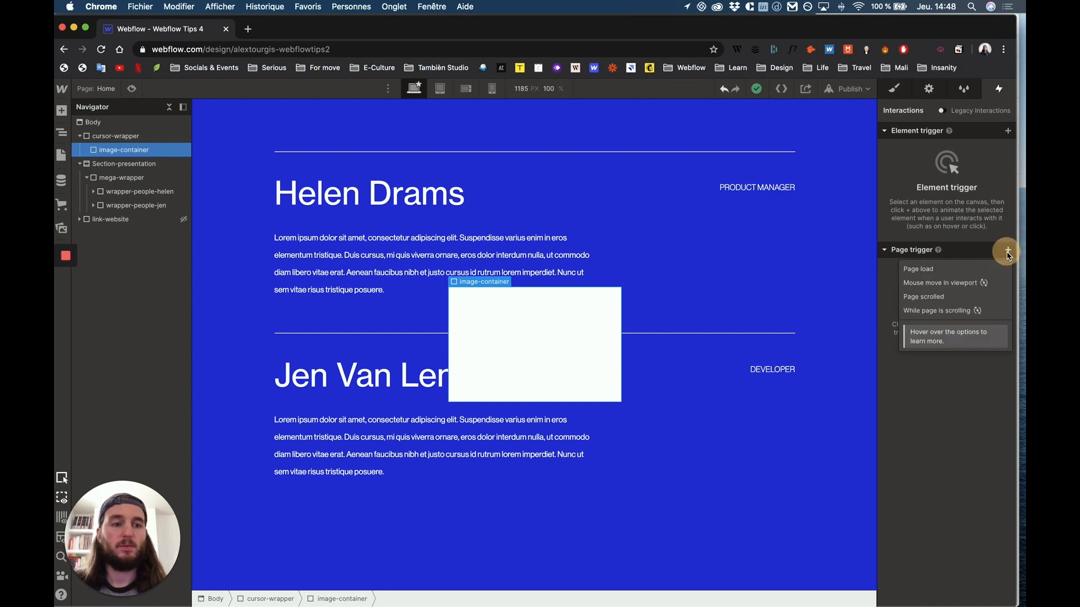
pyautogui.click(944, 286)
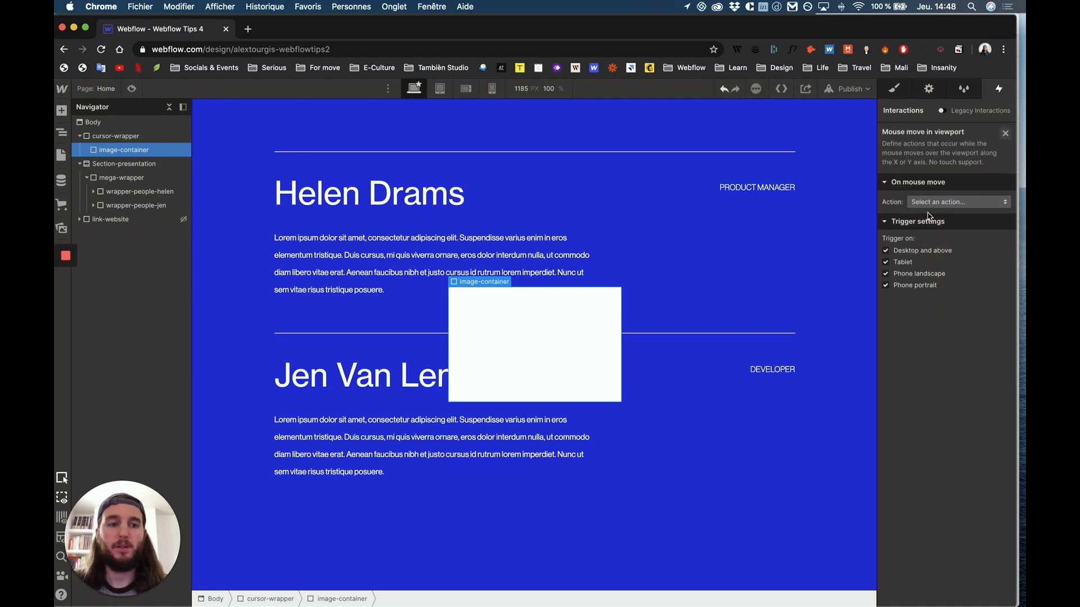
pyautogui.click(910, 286)
pyautogui.click(904, 274)
pyautogui.click(886, 262)
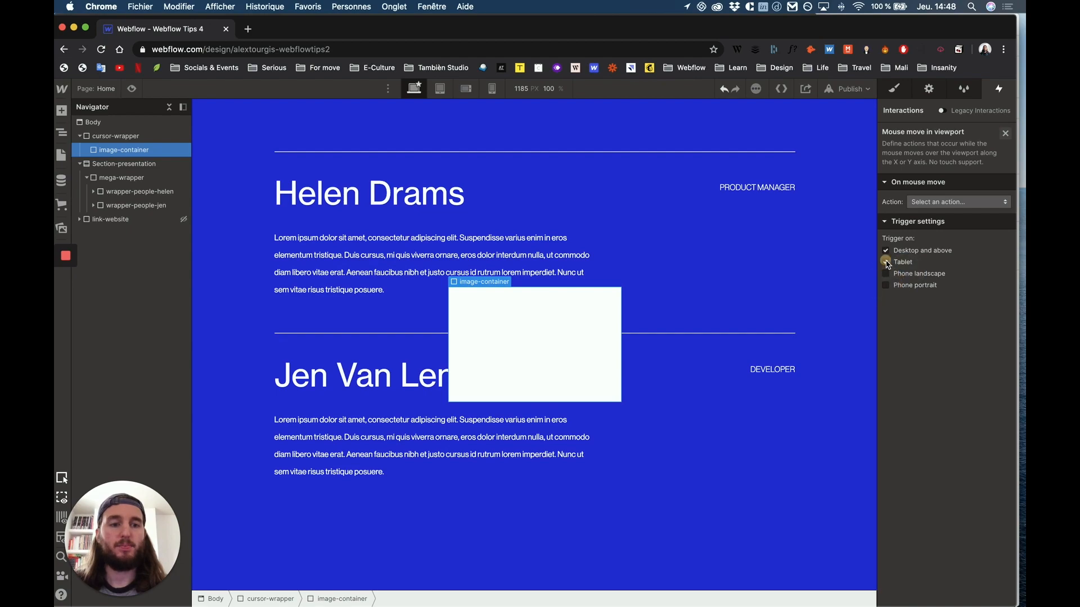
# Step: Set the trigger to play a mouse animation and create a new one named mouse-move-image-people
pyautogui.click(962, 202)
pyautogui.click(954, 226)
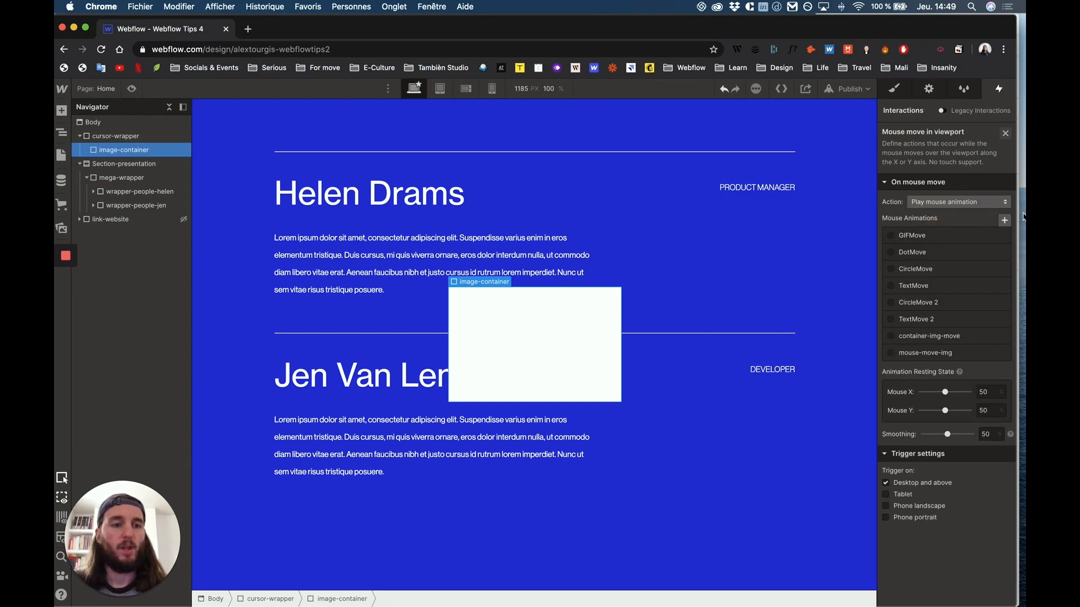
pyautogui.click(1004, 220)
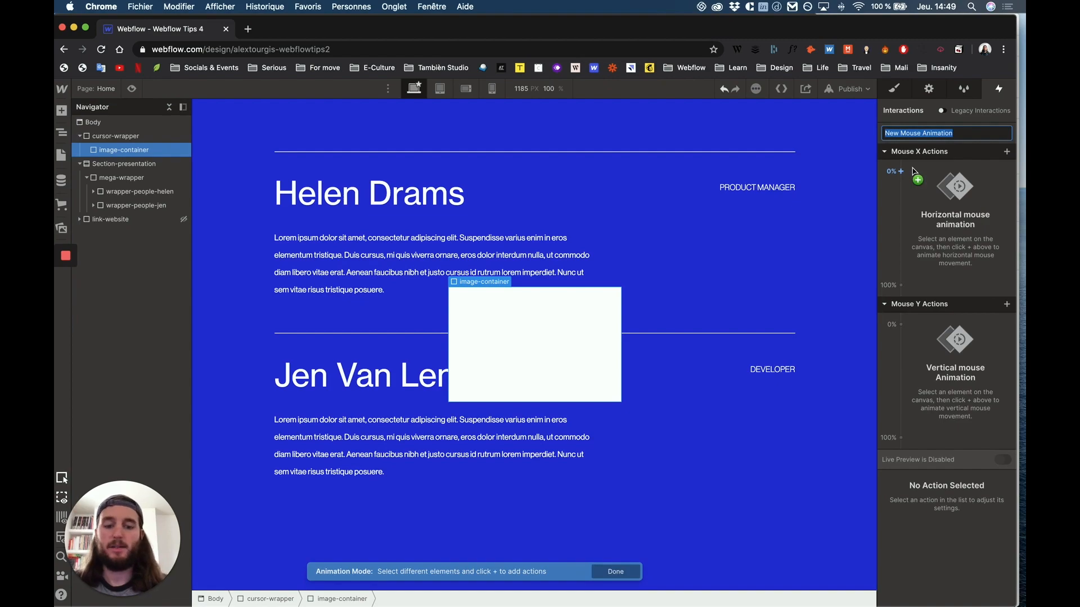
pyautogui.write('mouse-move-image-people')
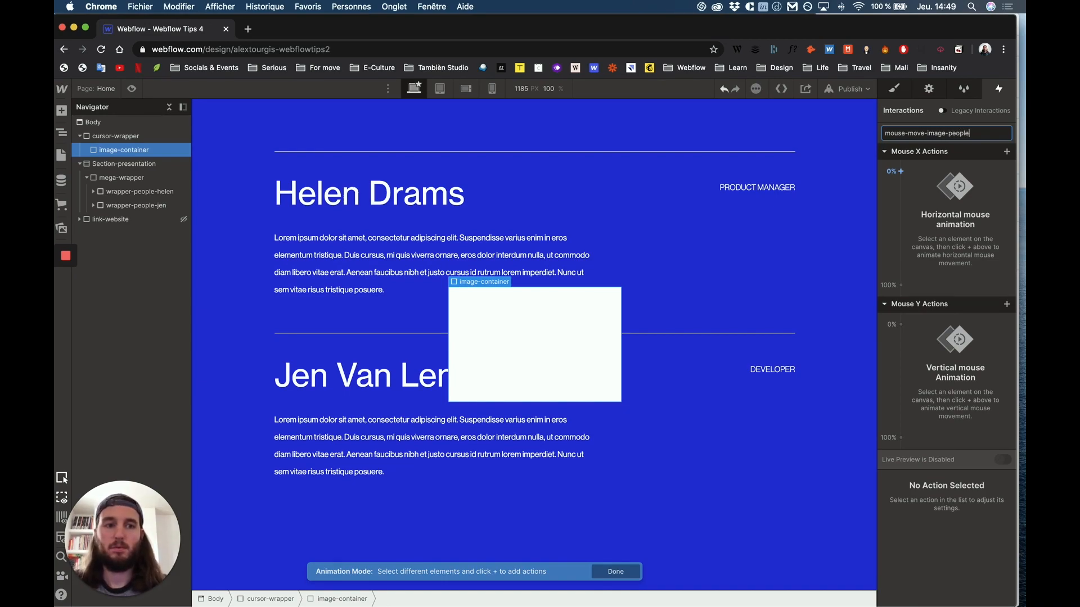
pyautogui.press('Return')
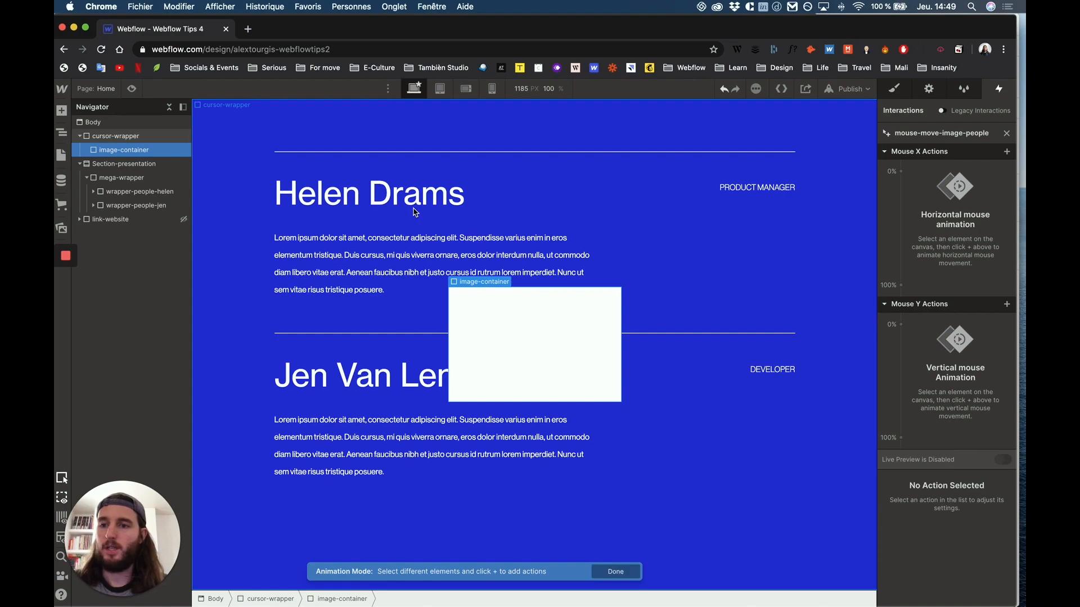
# Step: Add a Move action for image-container to both the Mouse X and the Mouse Y actions
pyautogui.click(1006, 152)
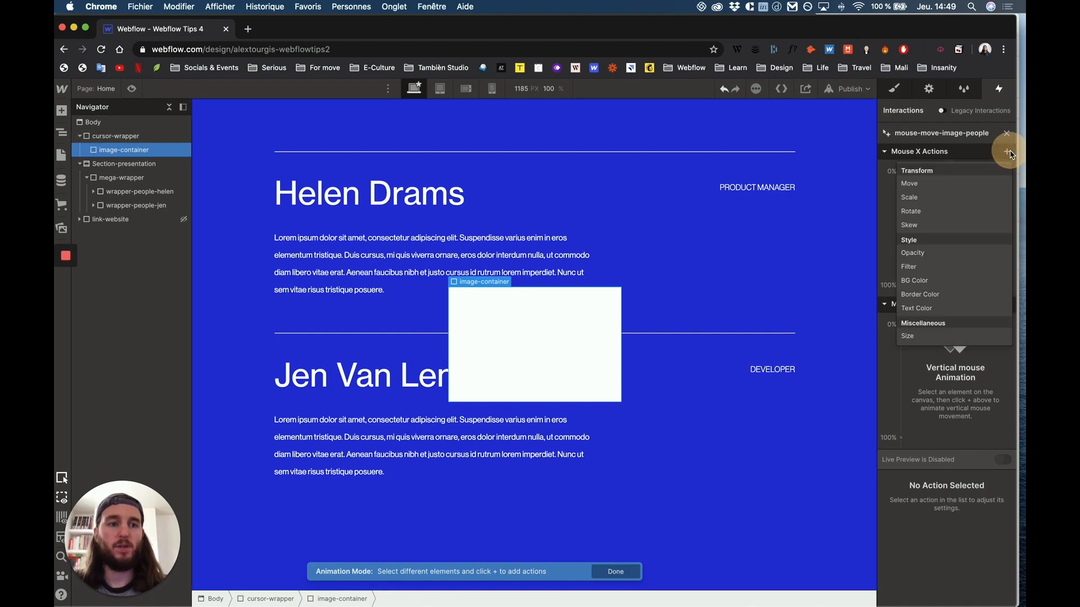
pyautogui.click(901, 179)
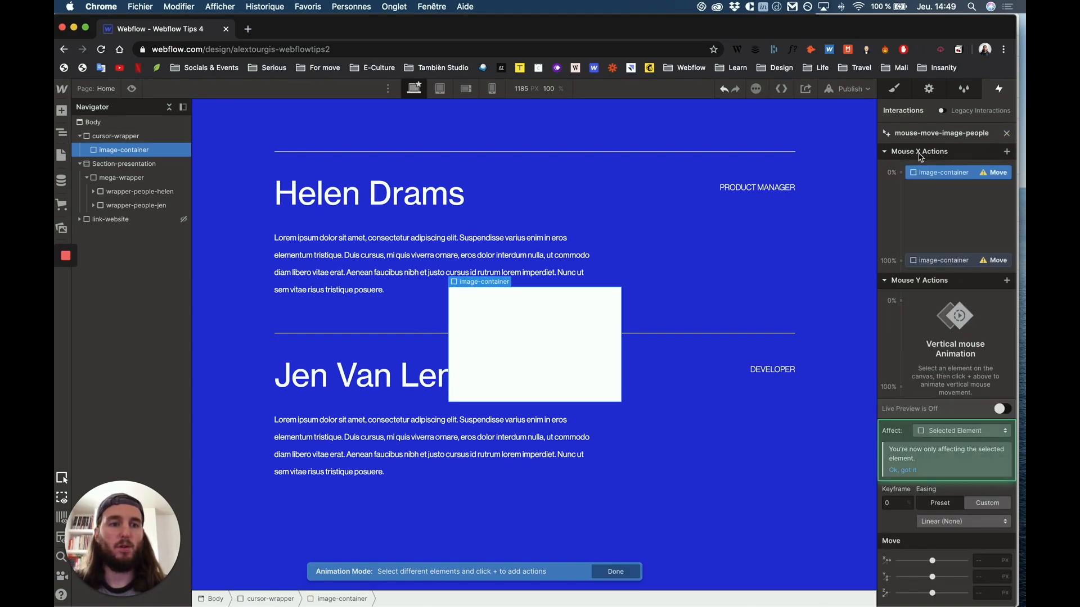
pyautogui.click(1006, 280)
pyautogui.click(902, 311)
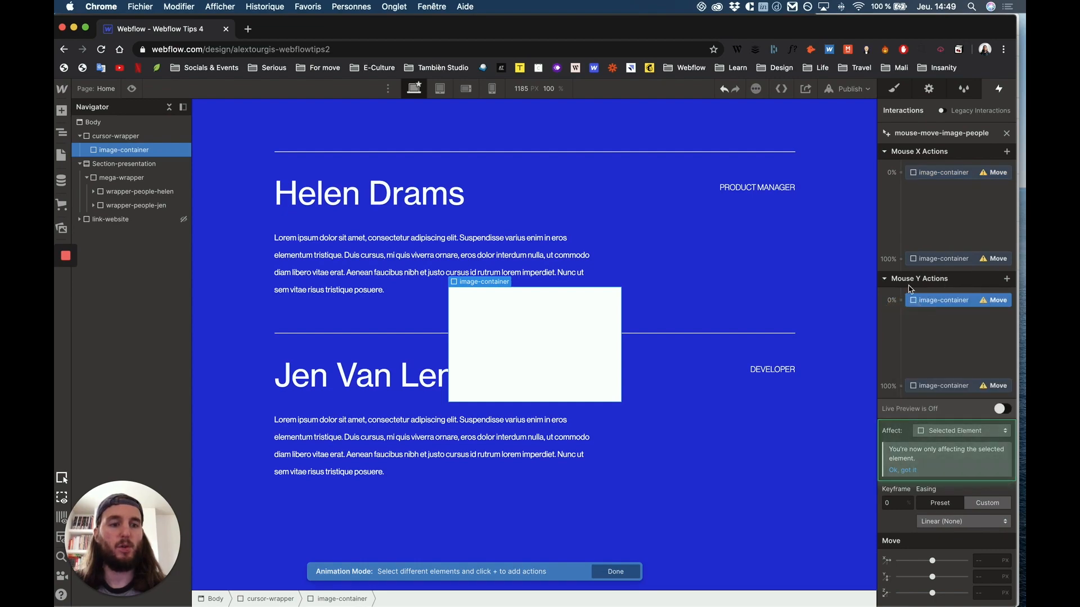
# Step: Make the Move actions affect the image-container class instead of only the selected element
pyautogui.click(928, 173)
pyautogui.click(958, 430)
pyautogui.click(958, 442)
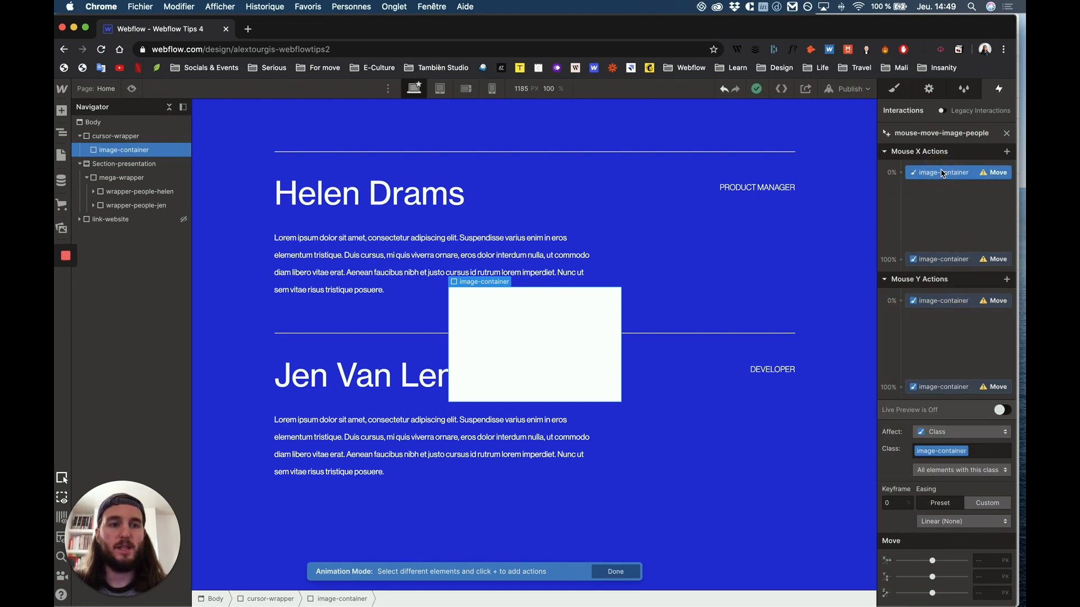
# Step: Set the Mouse X horizontal move to -50 vw at 0% and 50 vw at 100%, and check it in the live preview
pyautogui.click(989, 560)
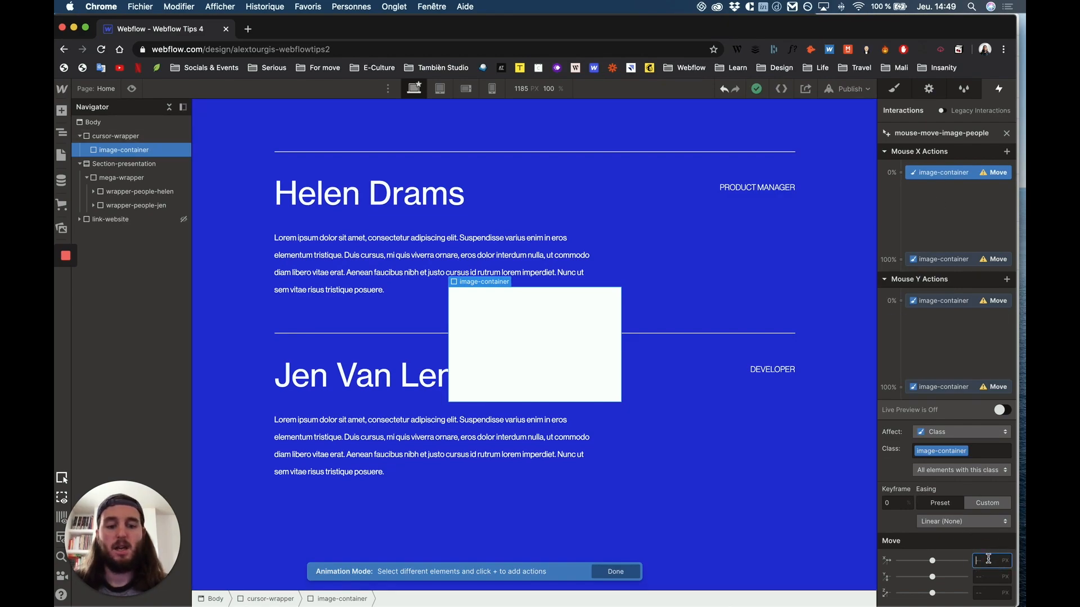
pyautogui.write('-50vw')
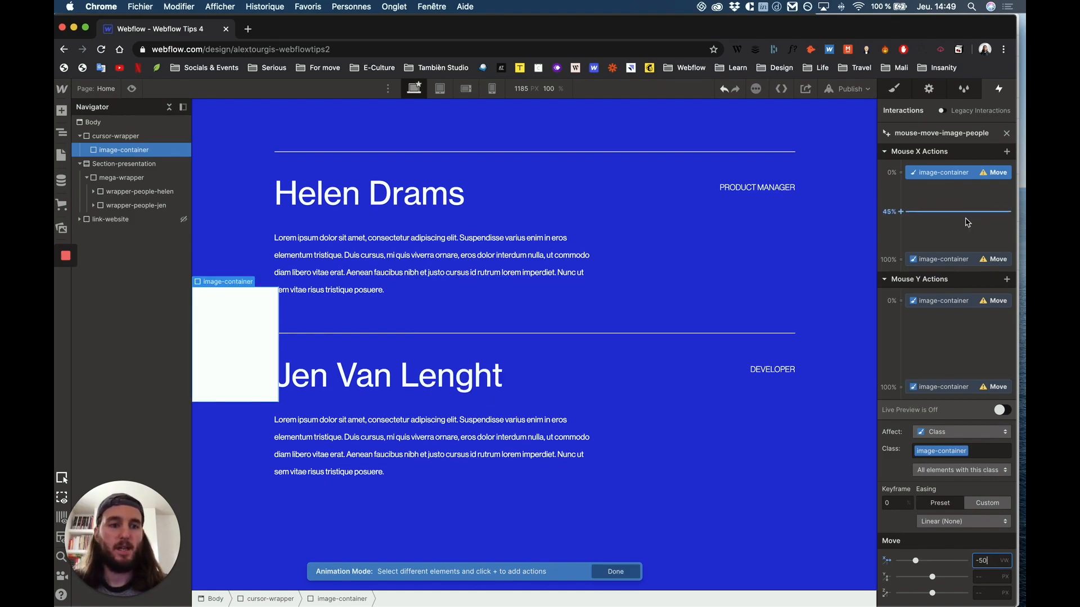
pyautogui.click(957, 260)
pyautogui.click(981, 559)
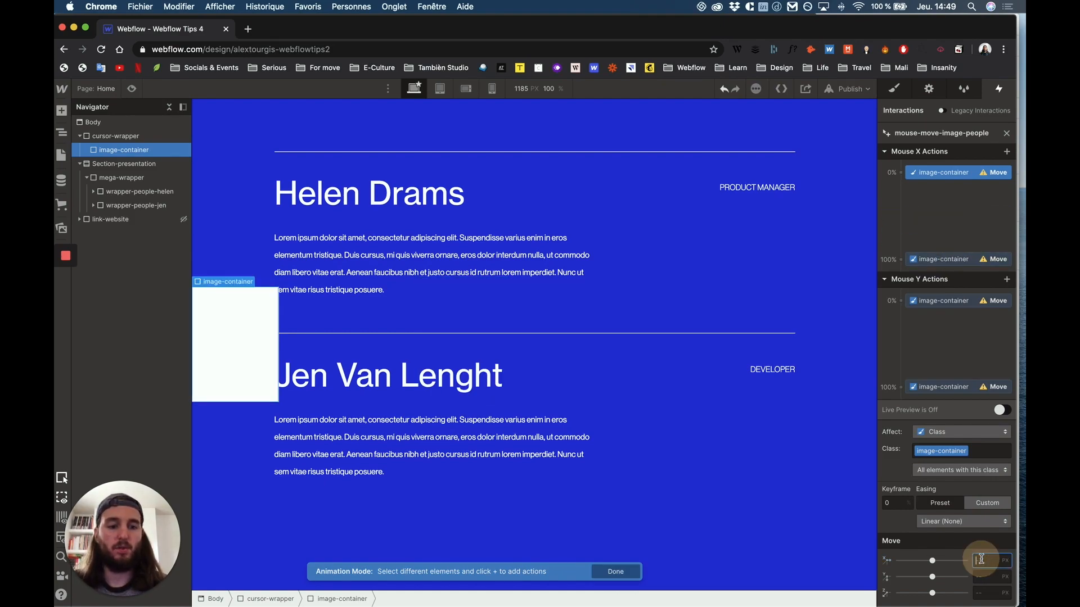
pyautogui.write('10')
pyautogui.press('BackSpace')
pyautogui.press('BackSpace')
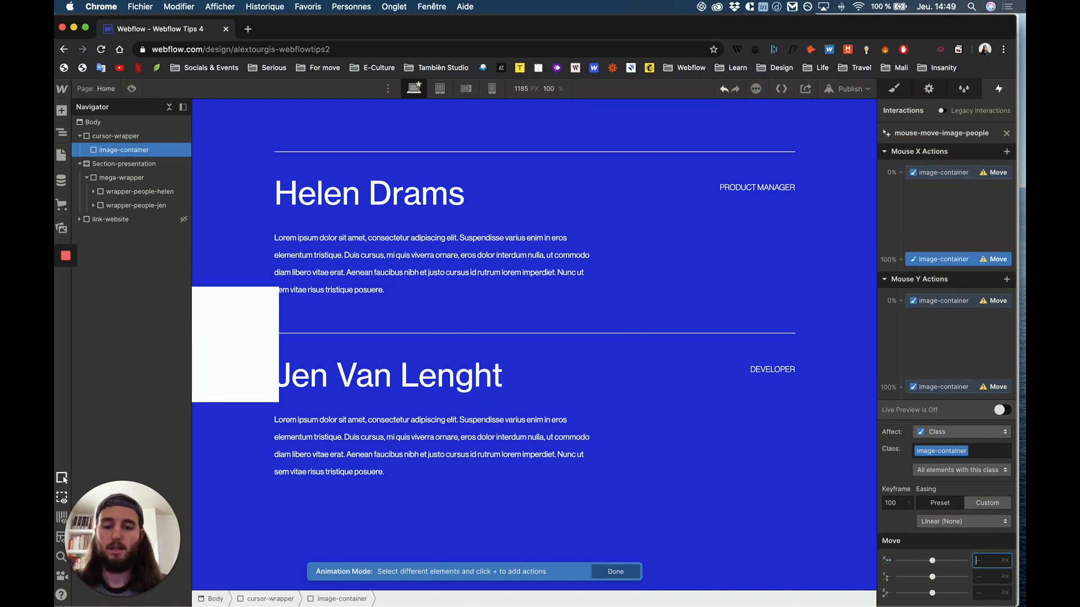
pyautogui.write('50vw')
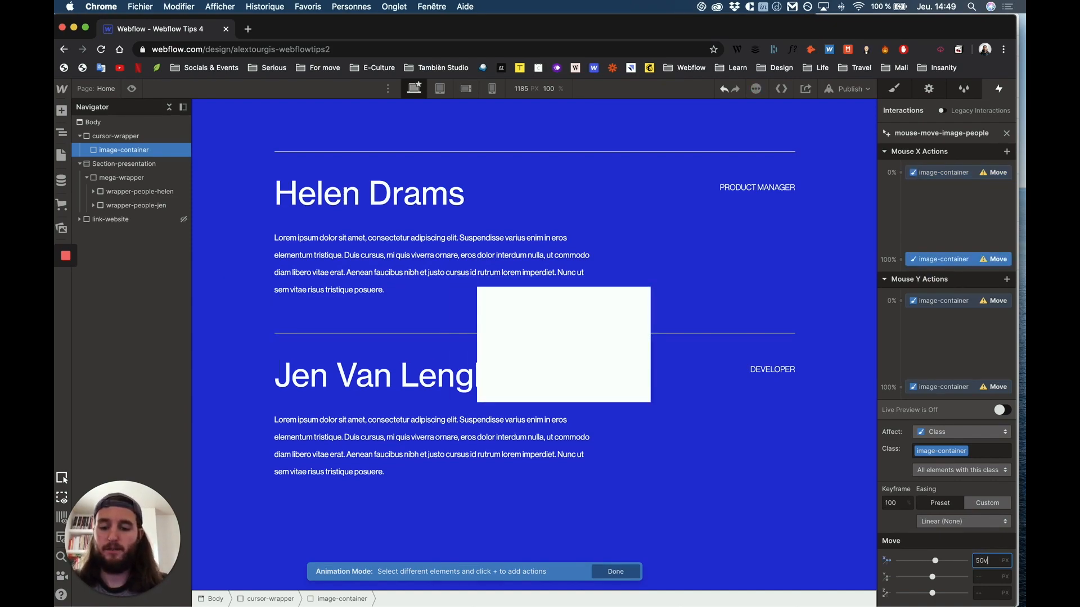
pyautogui.press('Return')
pyautogui.click(999, 410)
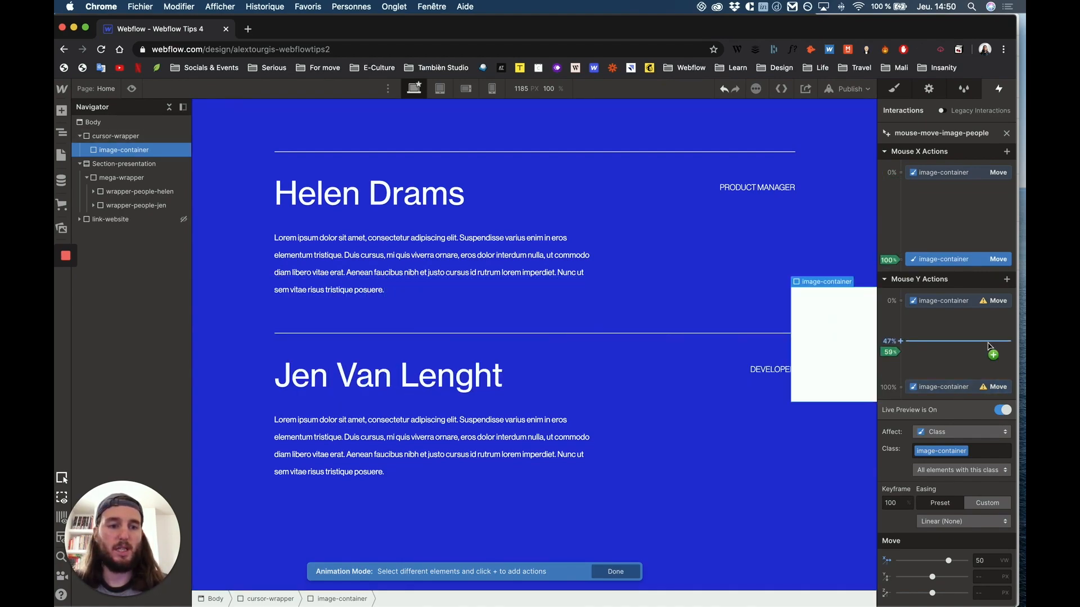
# Step: Set the Mouse Y vertical move to -50 vh at 0% and 50 vh at 100%, and check it in the live preview
pyautogui.click(951, 300)
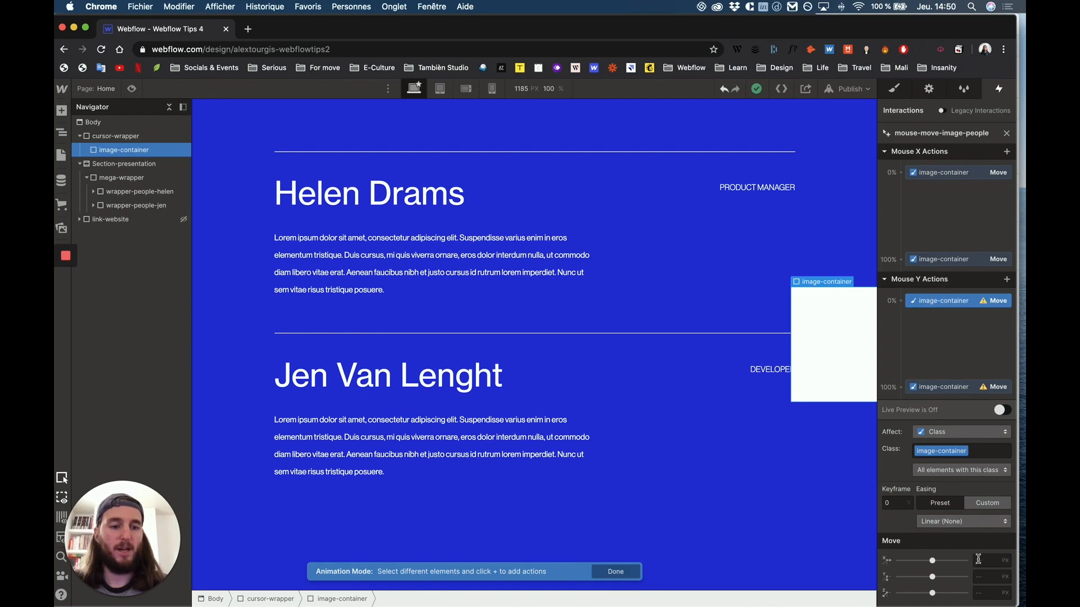
pyautogui.write('-50vh')
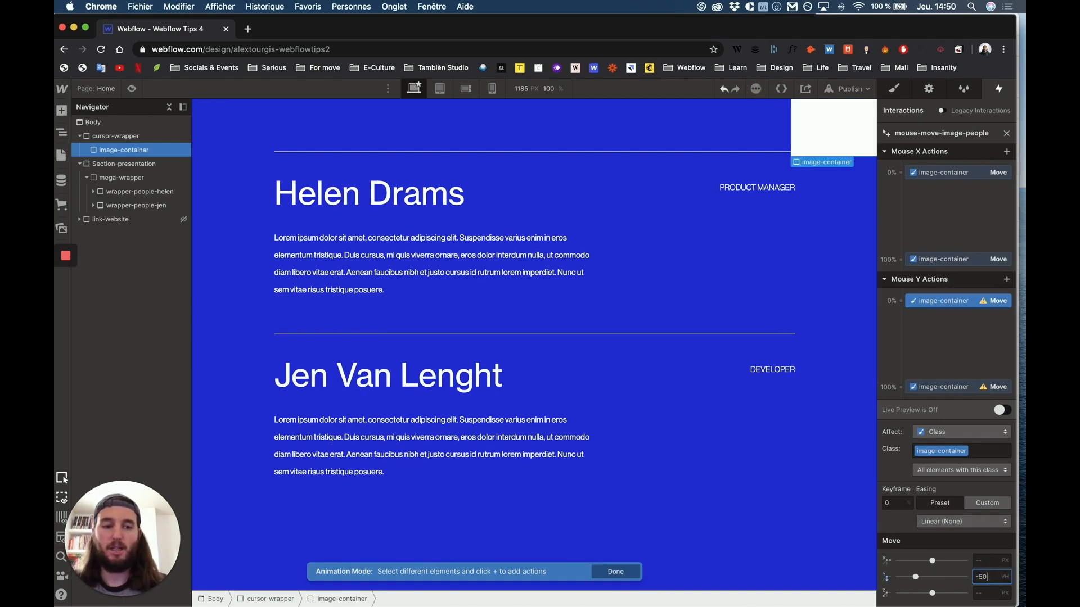
pyautogui.click(943, 388)
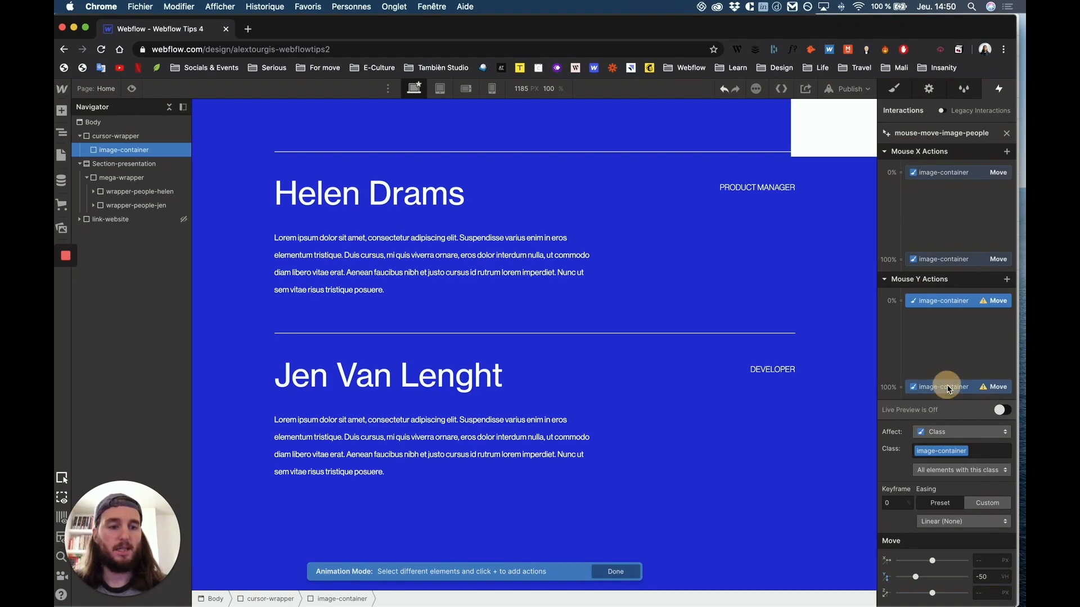
pyautogui.write('50vh')
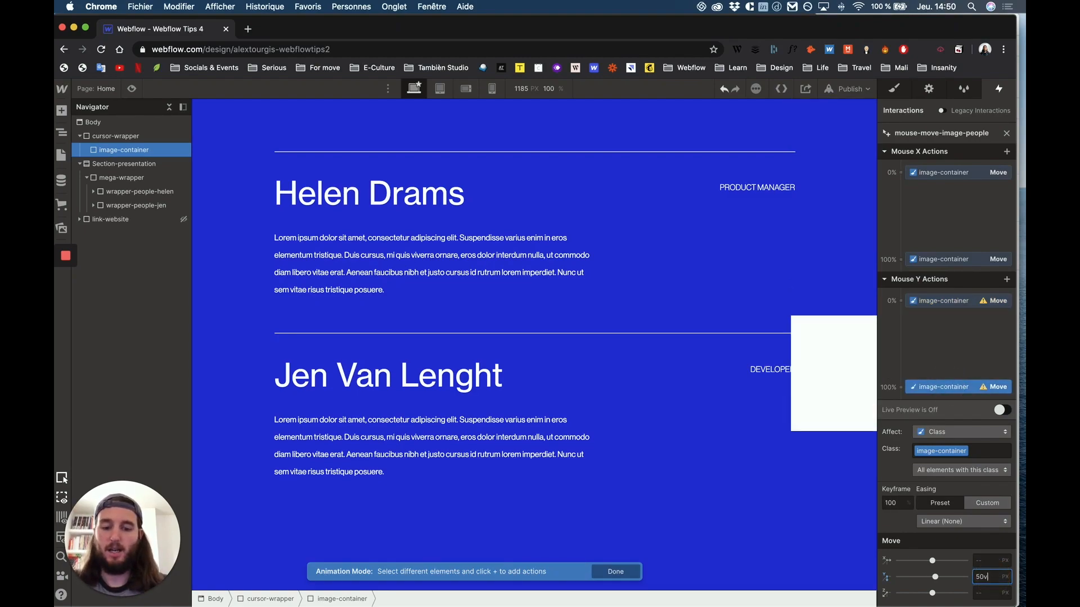
pyautogui.click(1002, 410)
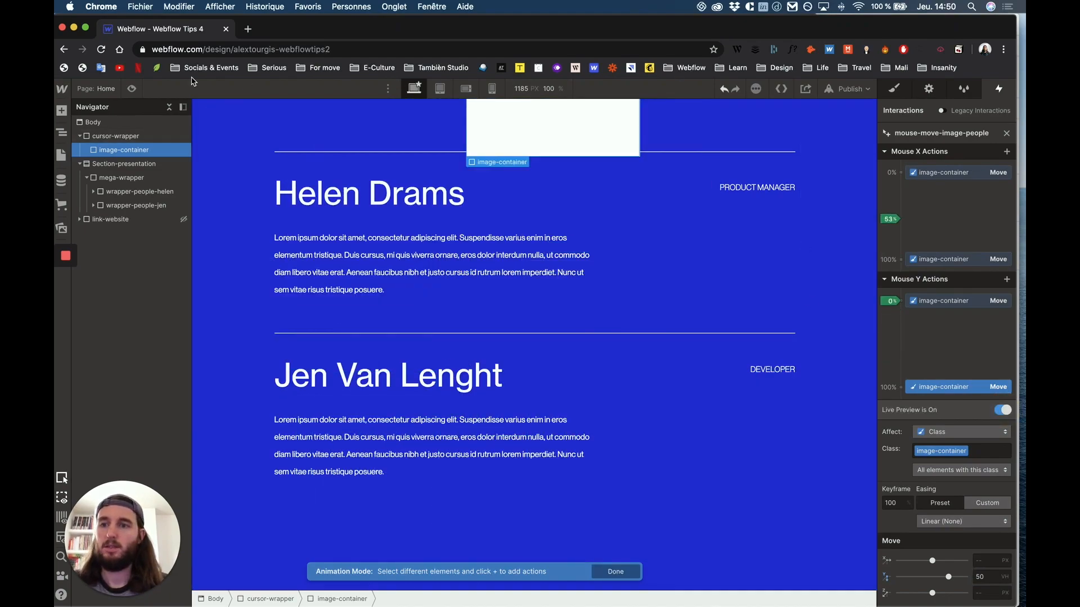
# Step: Preview how the white box follows the mouse on the page, both before and after closing the animation editor
pyautogui.click(132, 89)
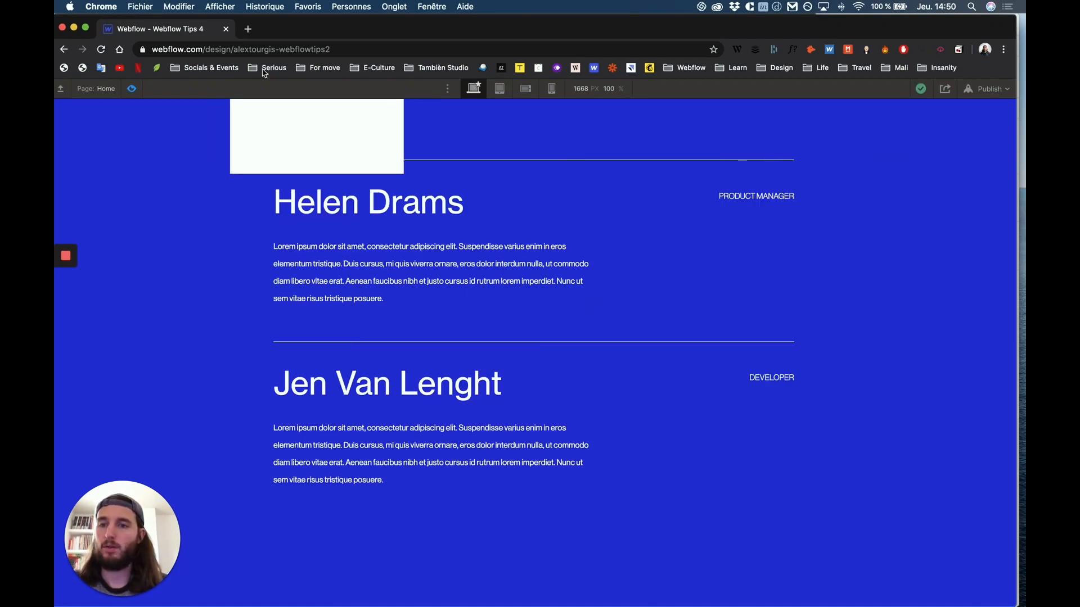
pyautogui.click(132, 90)
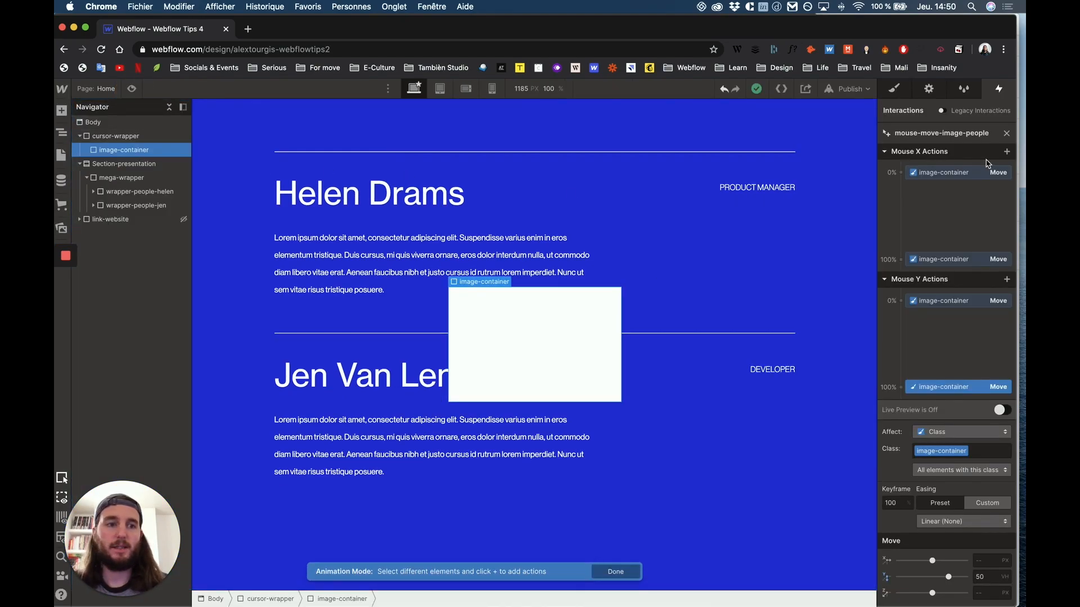
pyautogui.click(1007, 134)
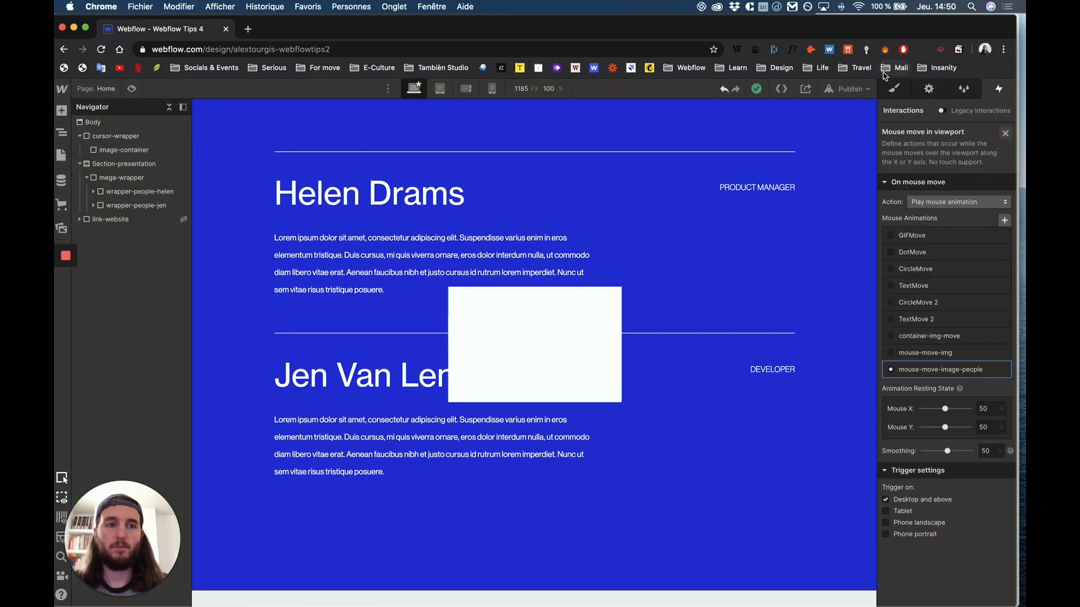
pyautogui.click(131, 88)
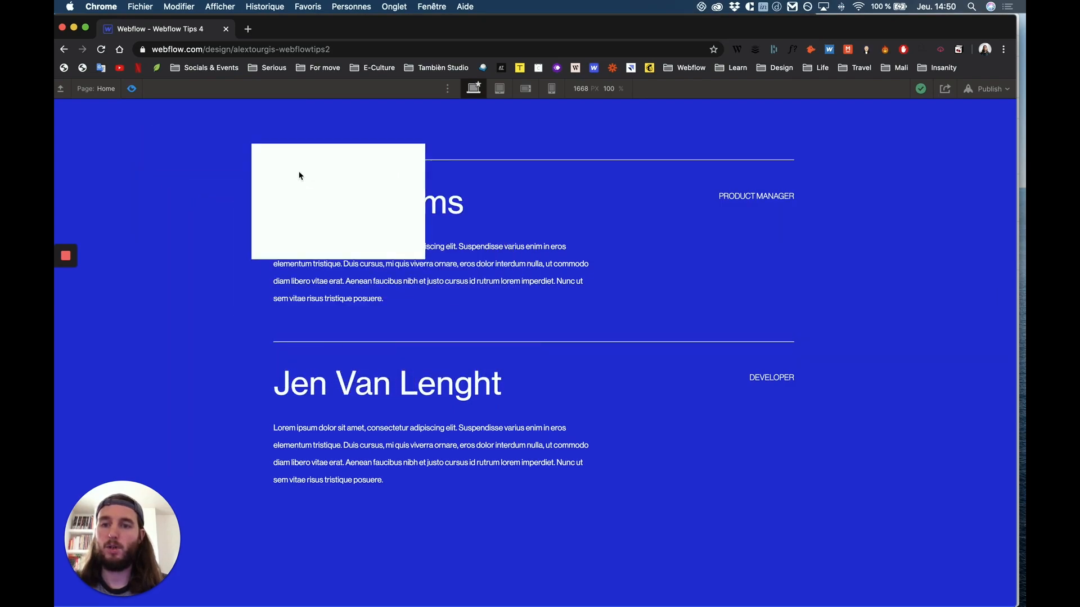
pyautogui.click(132, 88)
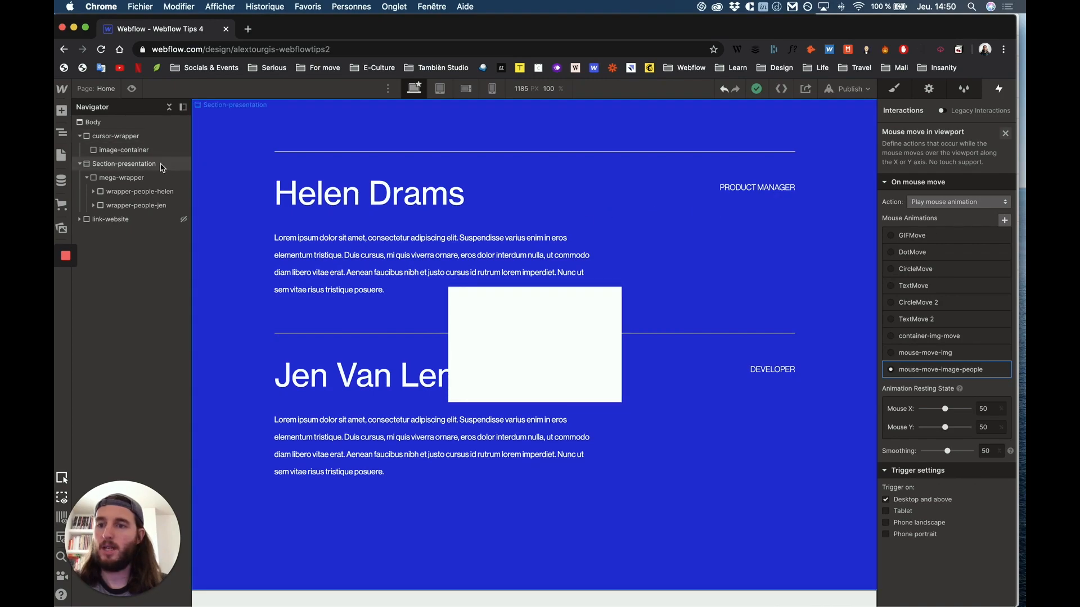
# Step: Set the cursor style of mega-wrapper to none and preview the page with the mouse over the presentation blocks
pyautogui.click(124, 177)
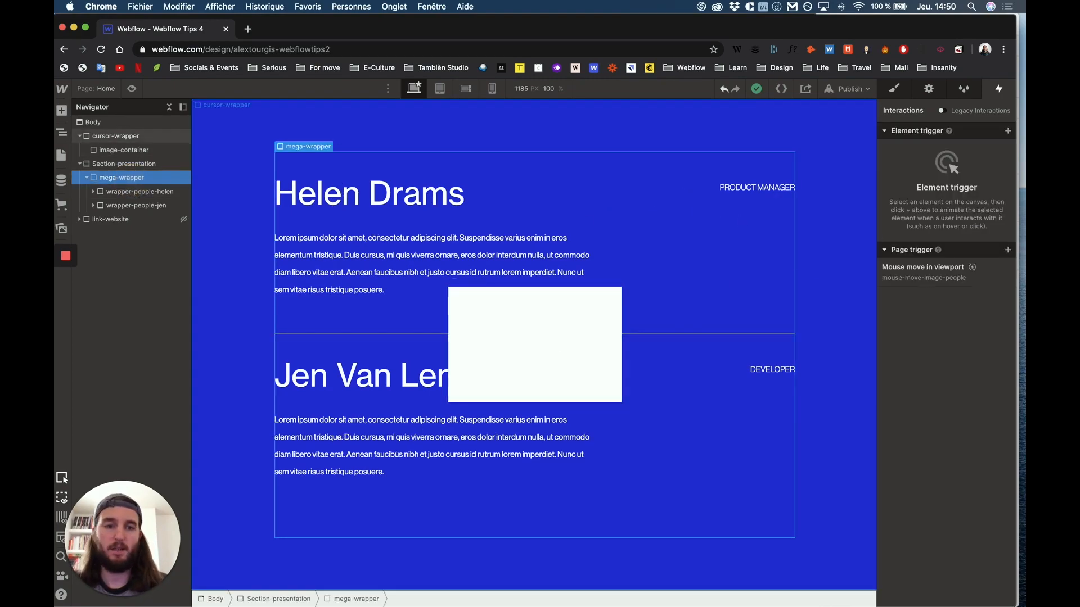
pyautogui.click(901, 89)
pyautogui.scroll(-10, 984, 468)
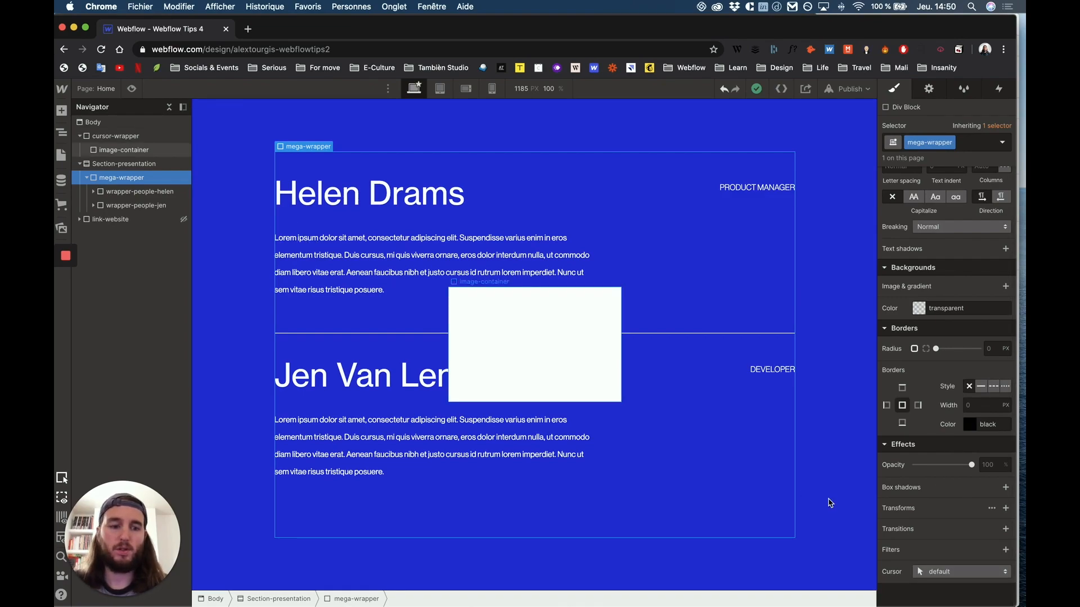
pyautogui.click(928, 572)
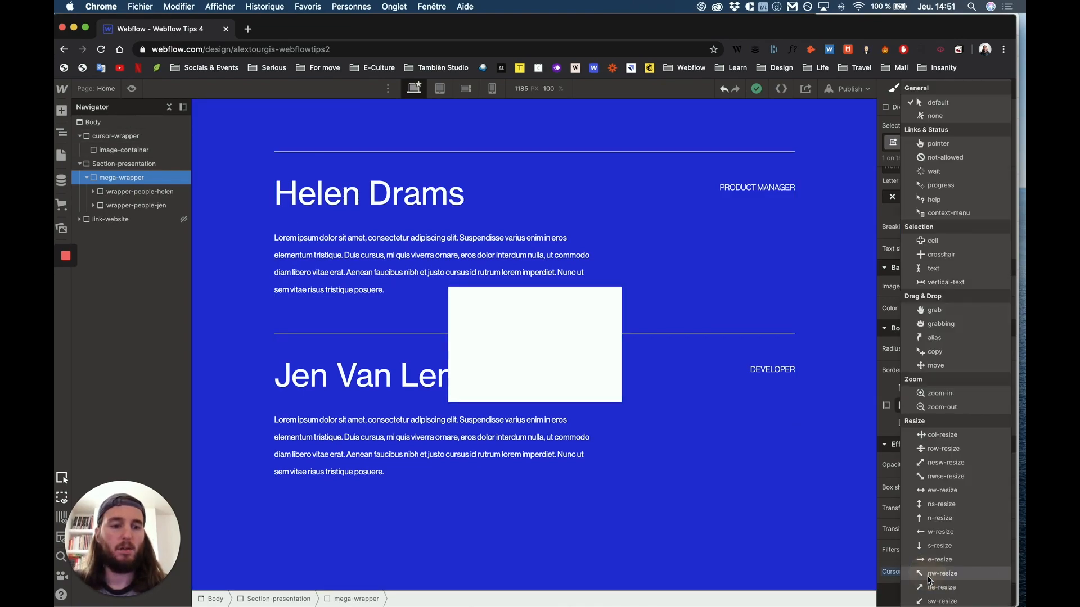
pyautogui.click(941, 116)
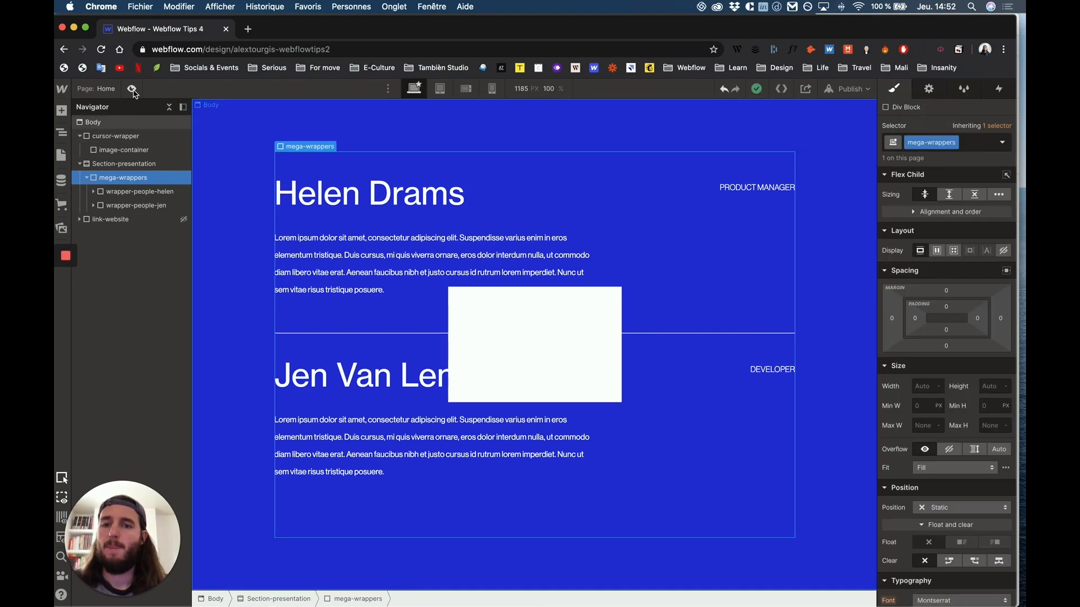
pyautogui.click(132, 89)
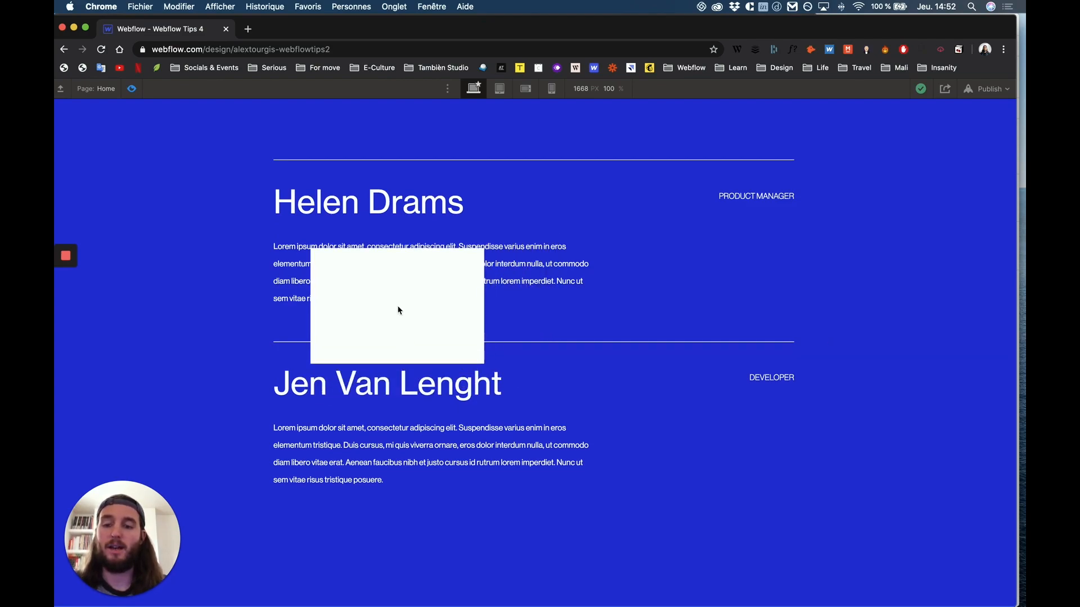
# Step: Close the page preview and add an HTML Embed element inside cursor-wrapper, above image-container
pyautogui.click(132, 89)
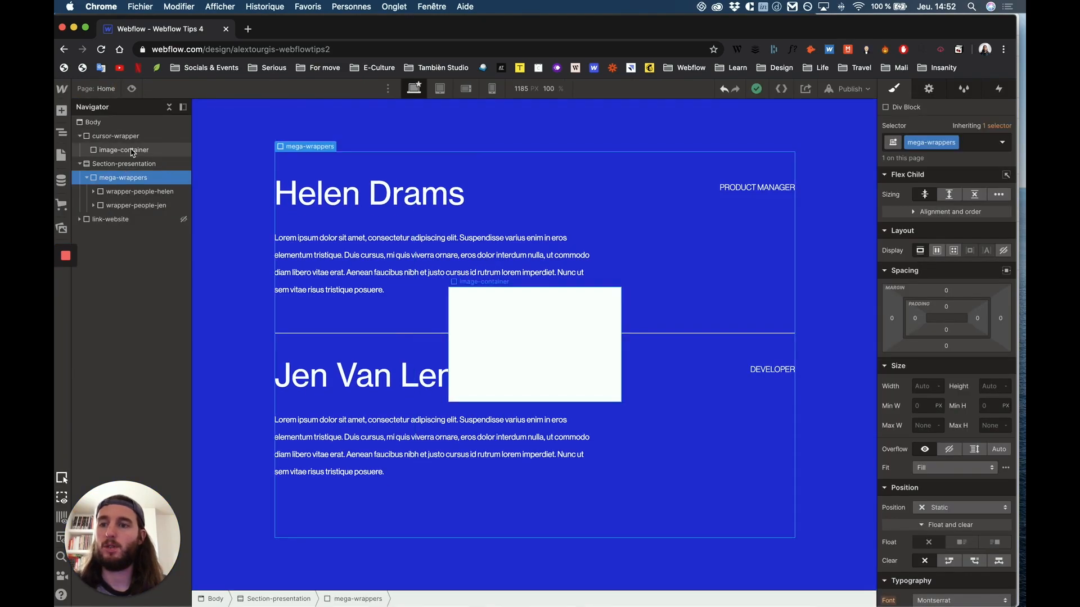
pyautogui.click(61, 111)
pyautogui.scroll(-10, 129, 431)
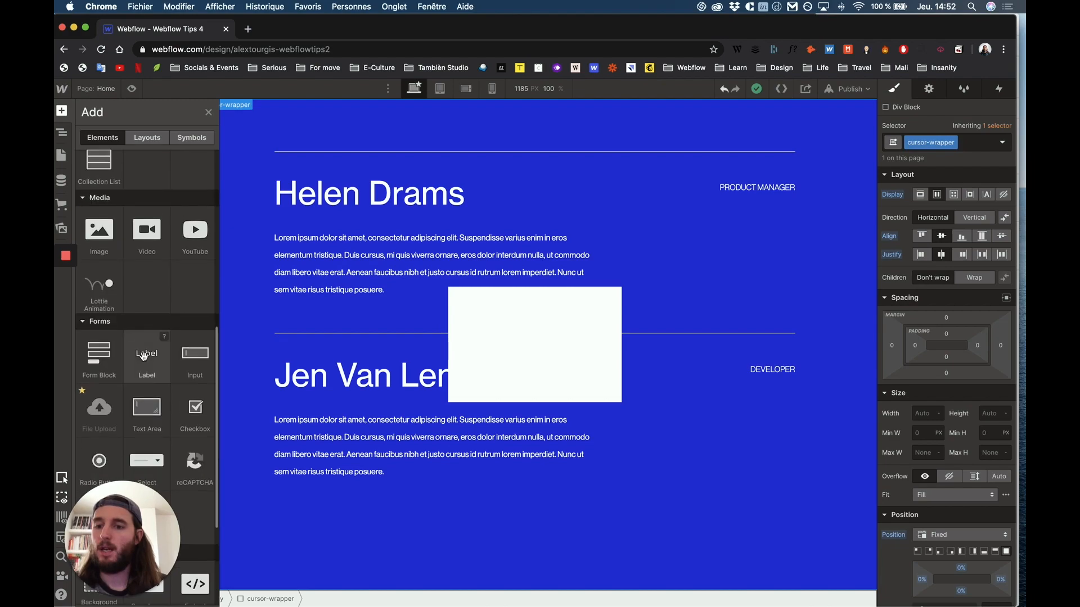
pyautogui.scroll(-5, 147, 393)
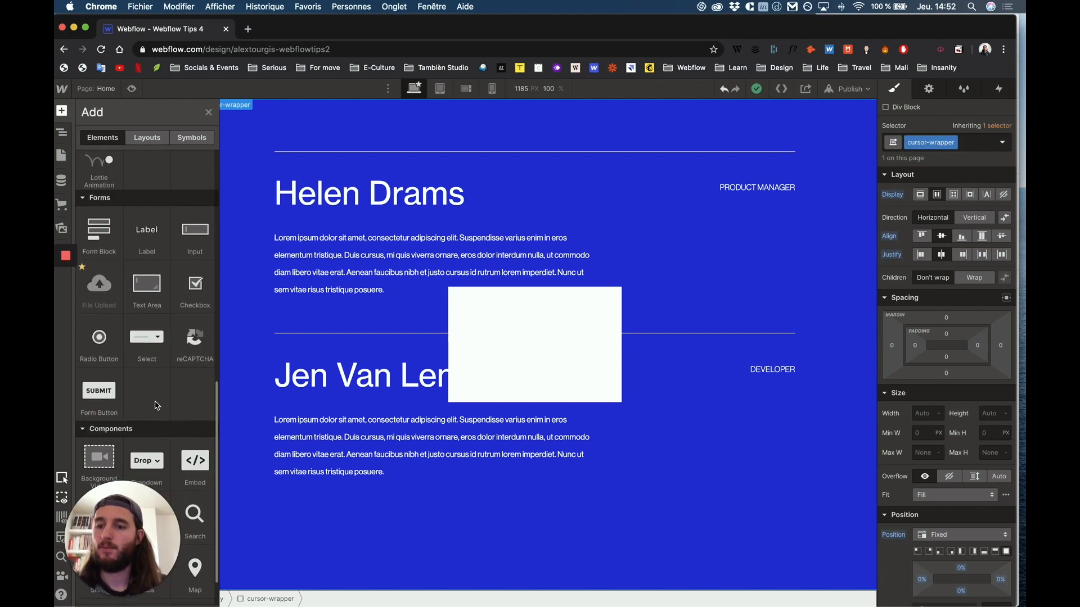
pyautogui.moveTo(159, 170); pyautogui.dragTo(141, 146)
# Step: Copy the <style> block with .cursor-wrapper {pointer-events: none;} from Notes and paste it into the HTML Embed code editor in Webflow
pyautogui.hotkey('ctrl', 'Up')
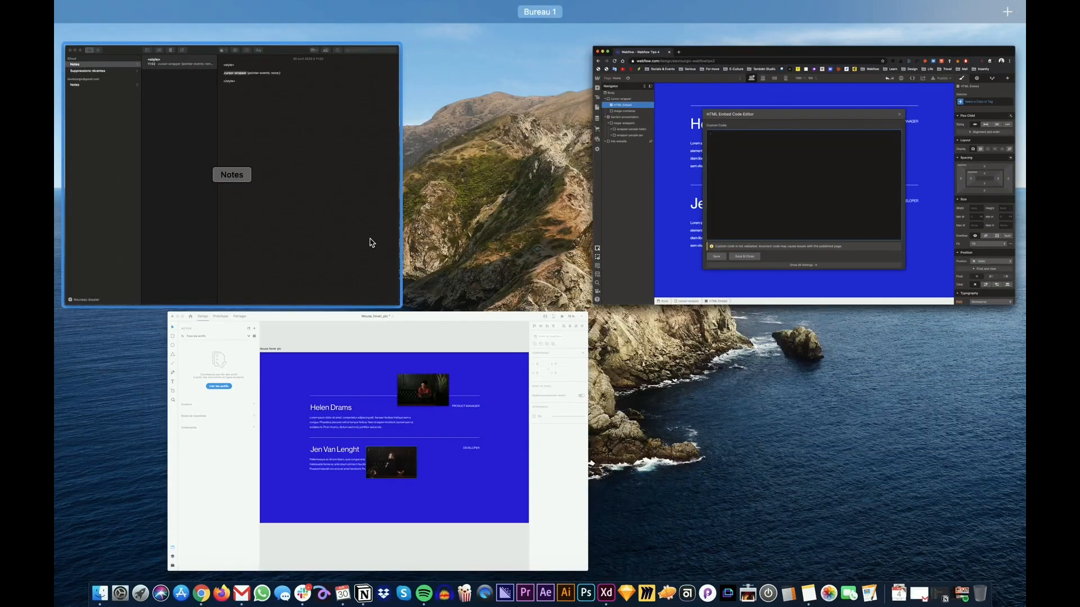
pyautogui.click(331, 192)
pyautogui.moveTo(328, 185); pyautogui.dragTo(410, 66)
pyautogui.press('super+c')
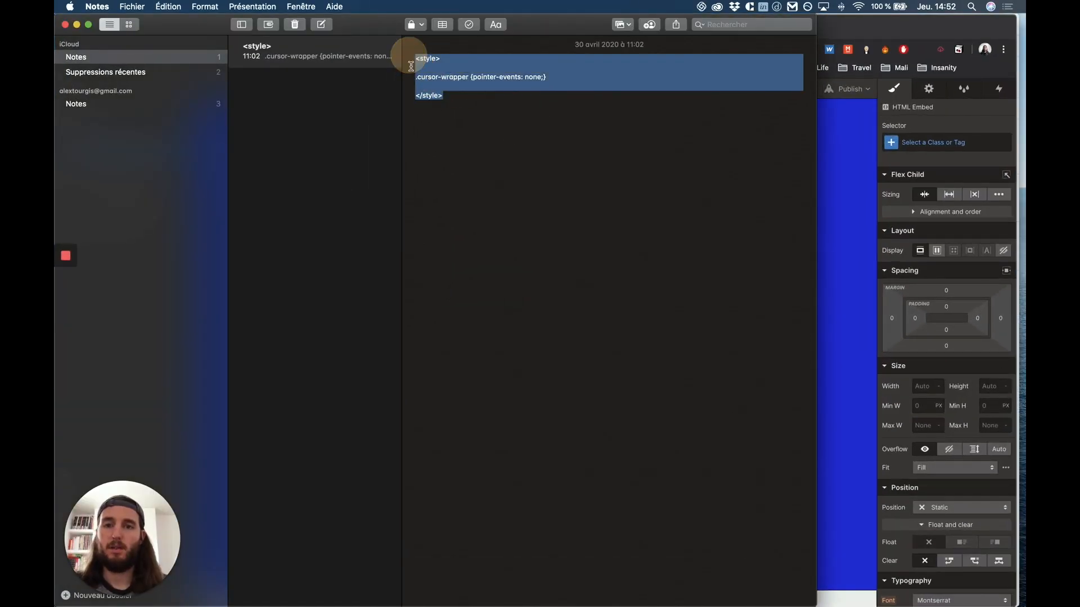
pyautogui.hotkey('ctrl', 'Up')
pyautogui.click(724, 204)
pyautogui.press('super+v')
# Step: Review the pasted pointer-events rule, save and close the embed code, and preview the page
pyautogui.moveTo(334, 237); pyautogui.dragTo(409, 237)
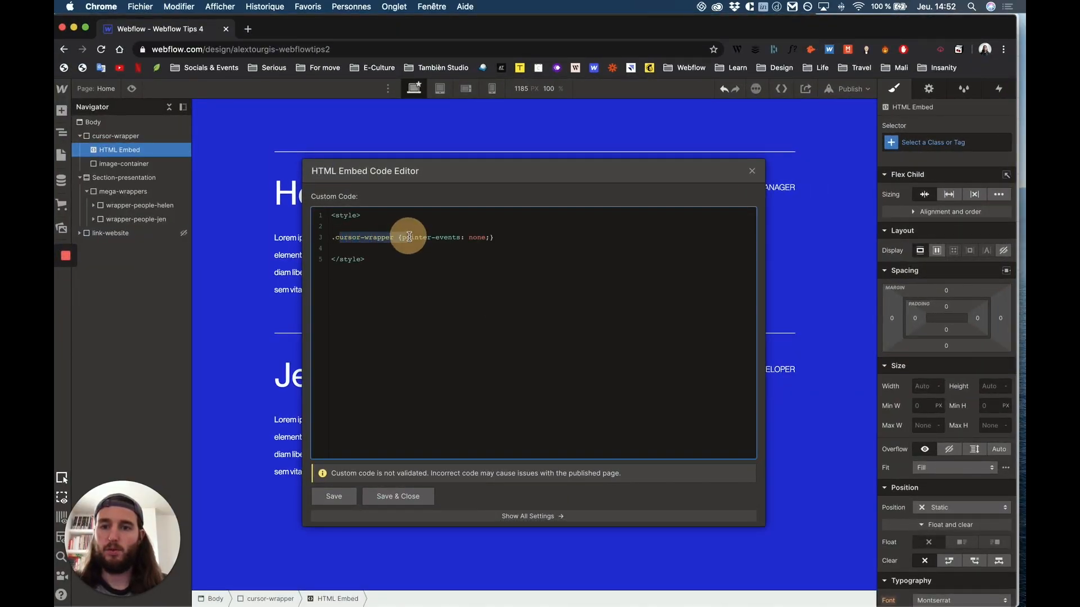
pyautogui.doubleClick(344, 236)
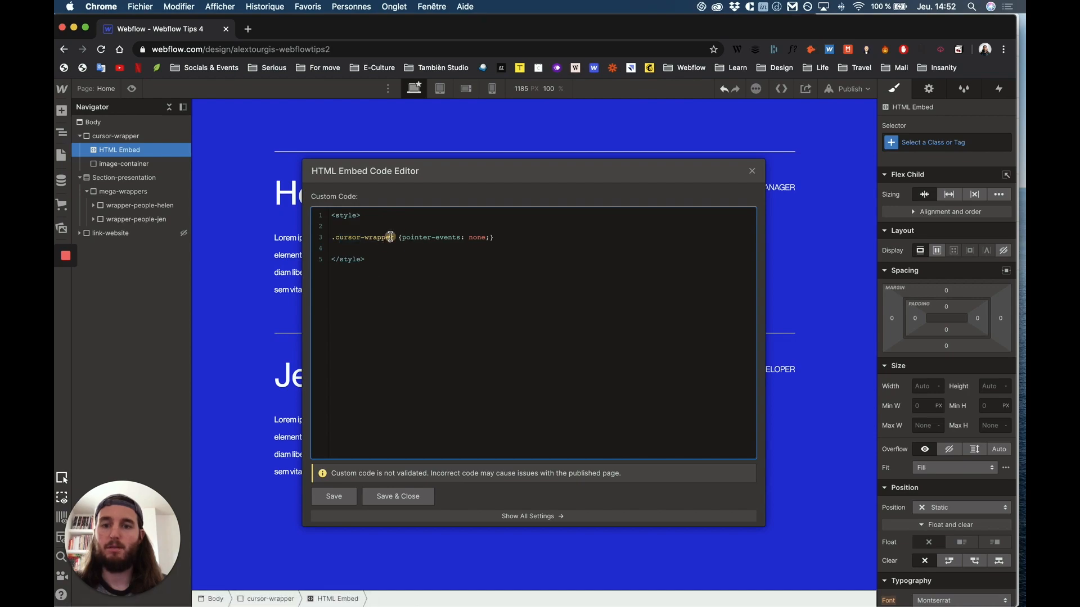
pyautogui.moveTo(438, 237); pyautogui.dragTo(506, 243)
pyautogui.click(400, 496)
pyautogui.click(131, 89)
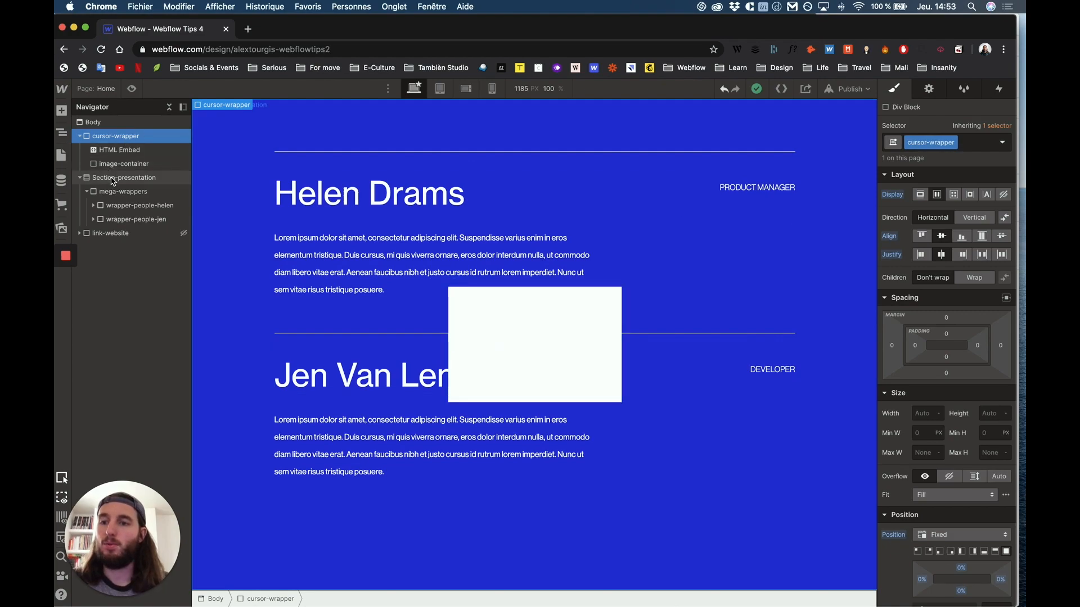
# Step: Add a Mouse hover element trigger to mega-wrappers
pyautogui.click(131, 193)
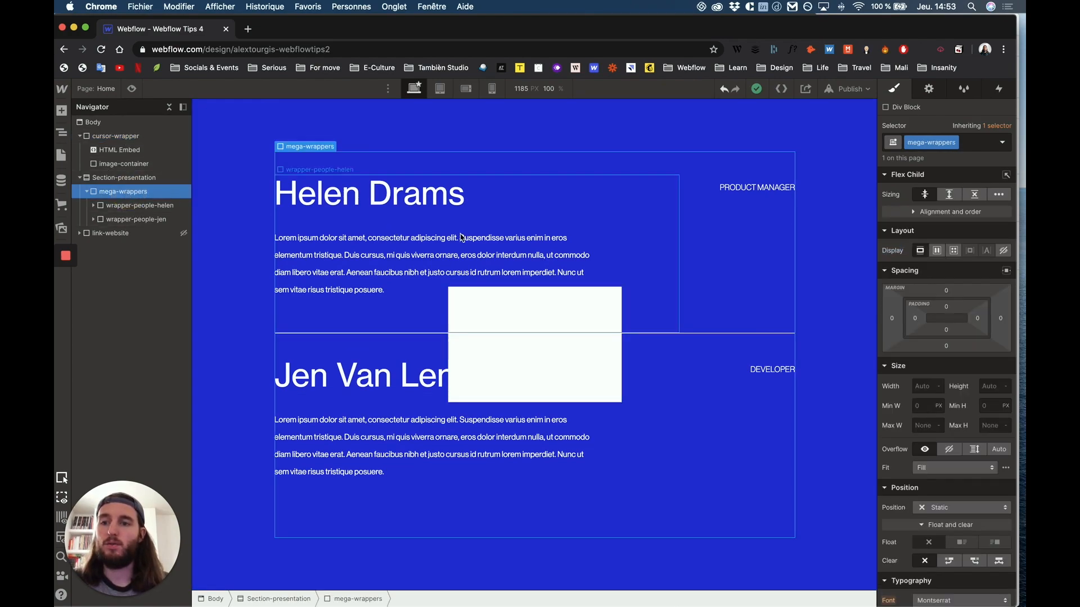
pyautogui.click(1000, 90)
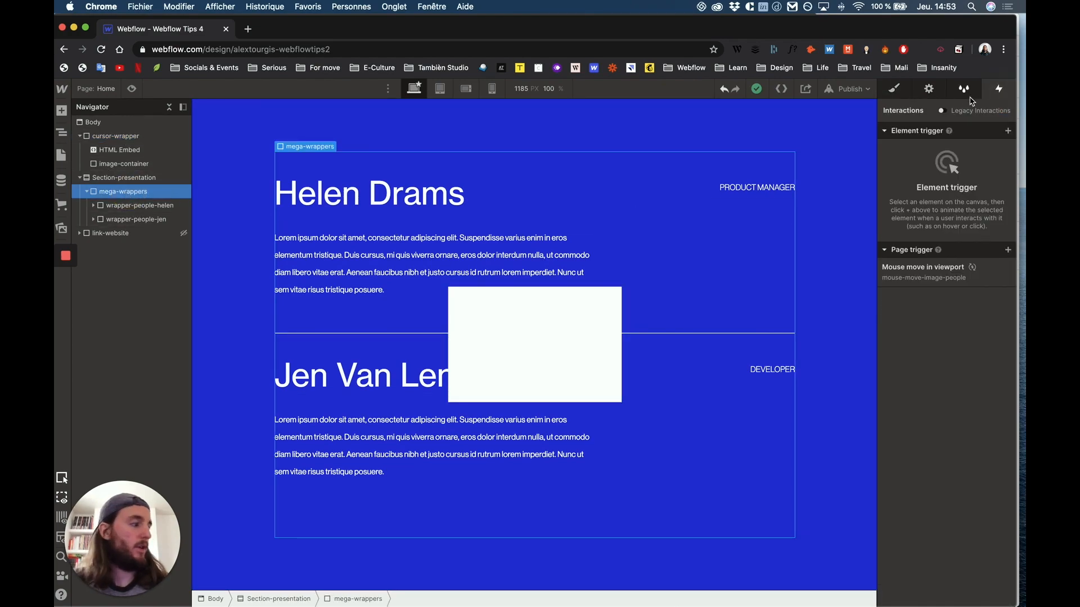
pyautogui.click(1007, 131)
pyautogui.click(925, 164)
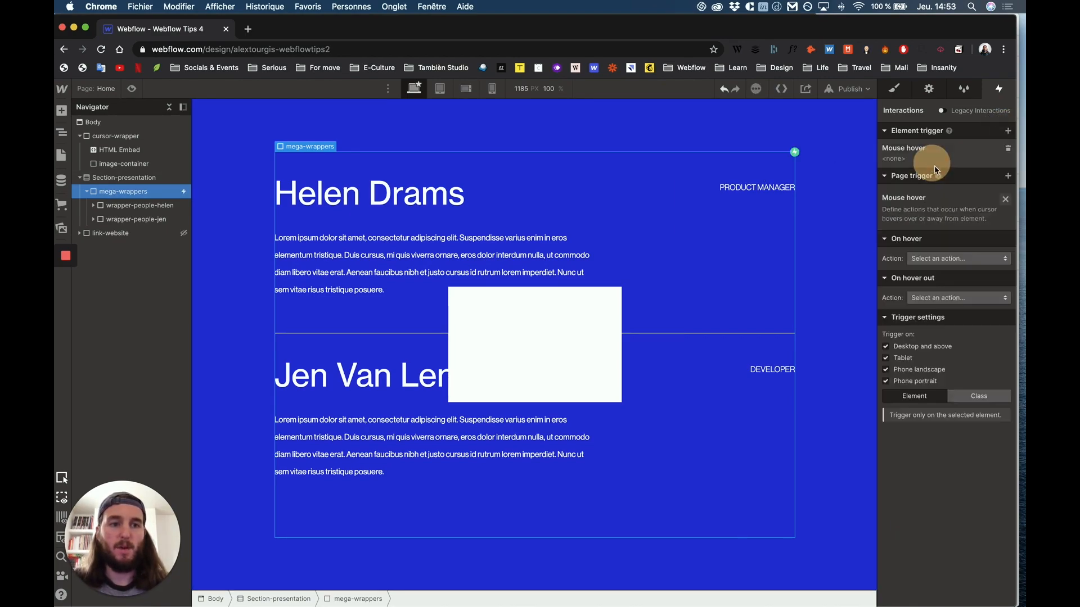
# Step: Set the on-hover action to start a new timed animation named mouse-hover-mega-wrapper-in
pyautogui.click(983, 192)
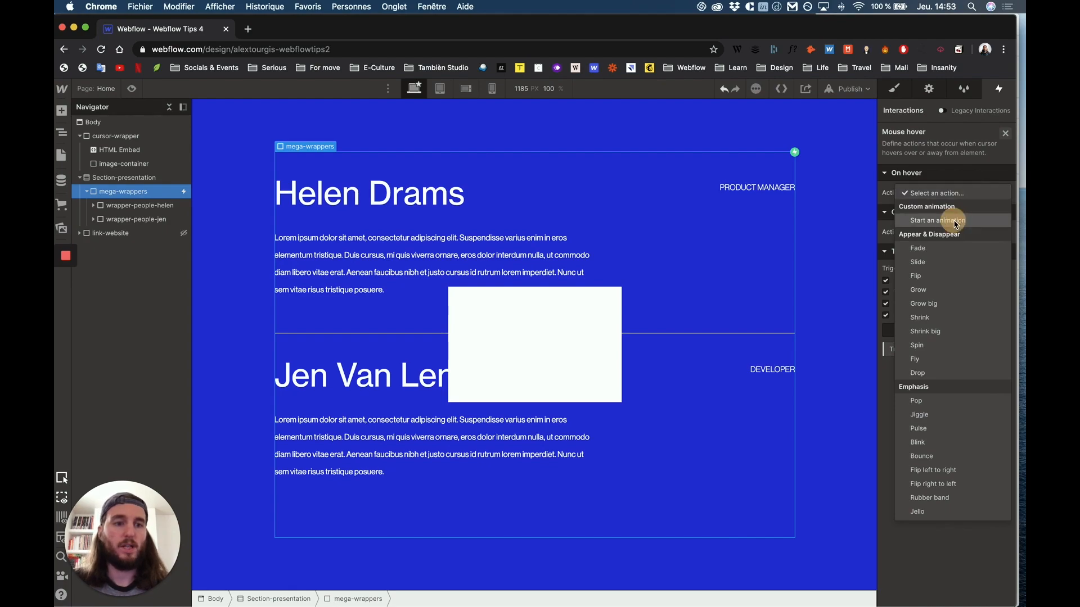
pyautogui.click(979, 220)
pyautogui.click(1006, 210)
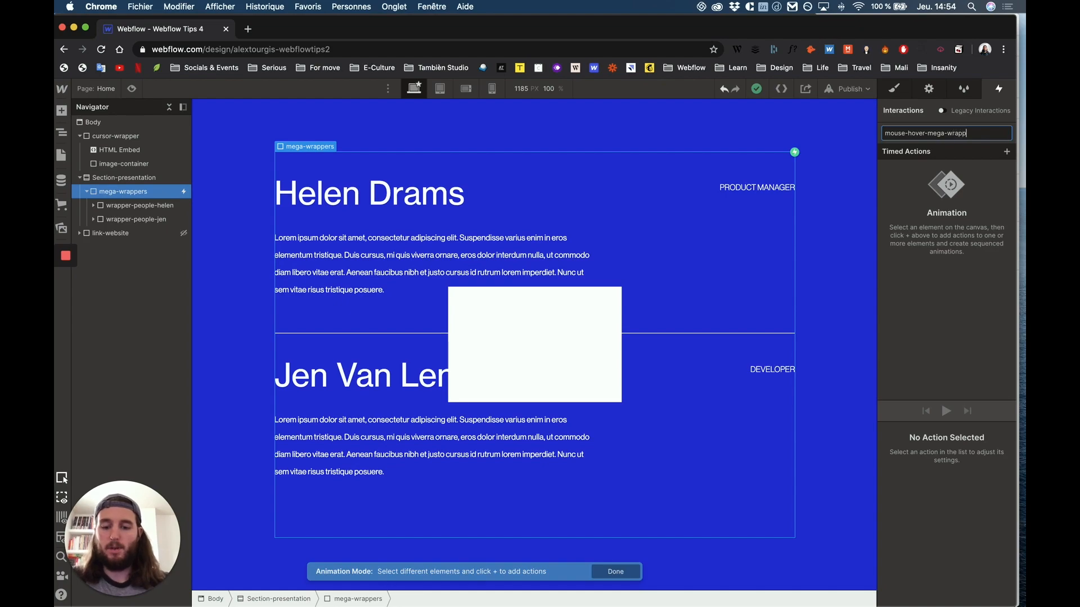
pyautogui.press('Return')
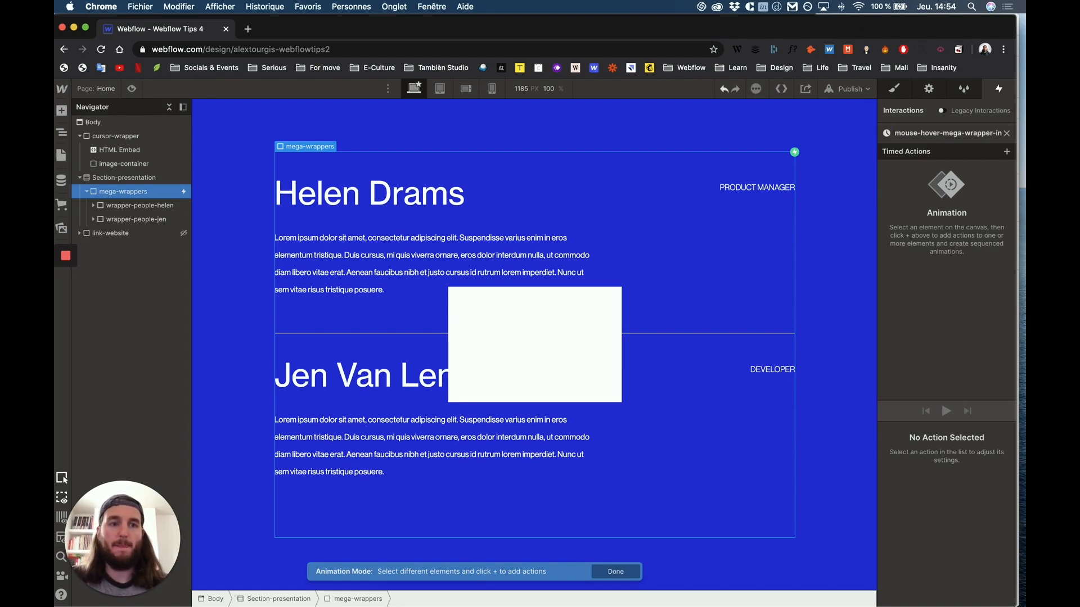
pyautogui.doubleClick(929, 133)
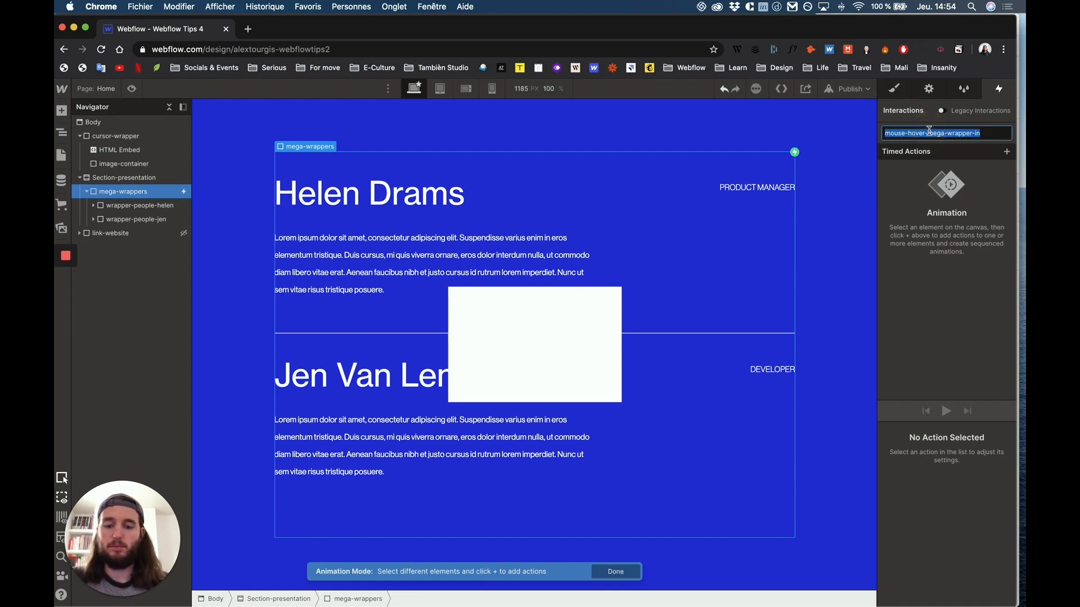
pyautogui.press('Return')
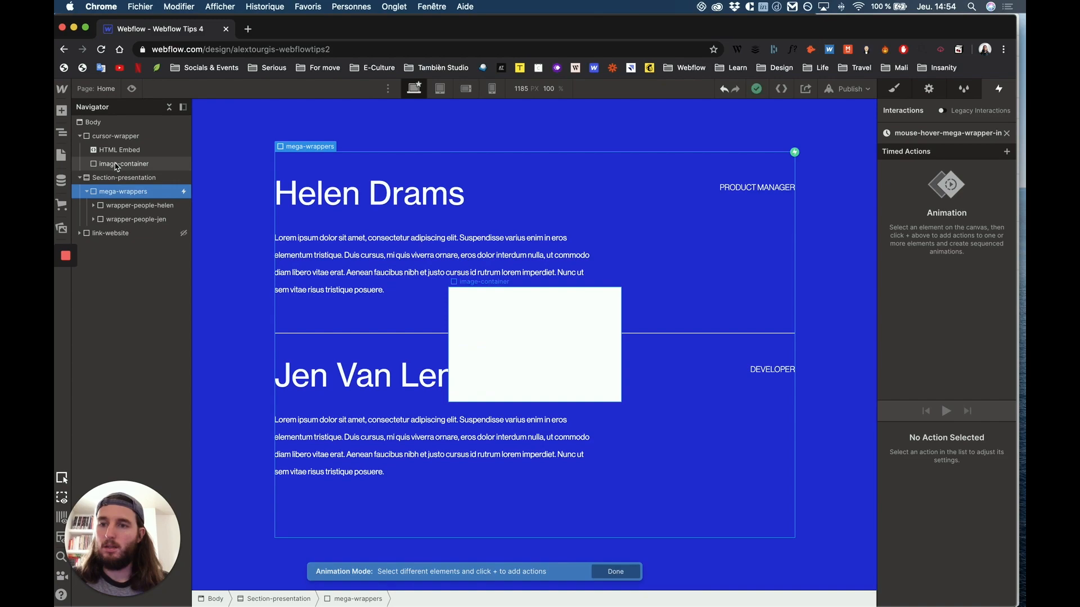
# Step: Add Scale and Opacity timed actions for image-container, grouped at the same start time
pyautogui.click(116, 164)
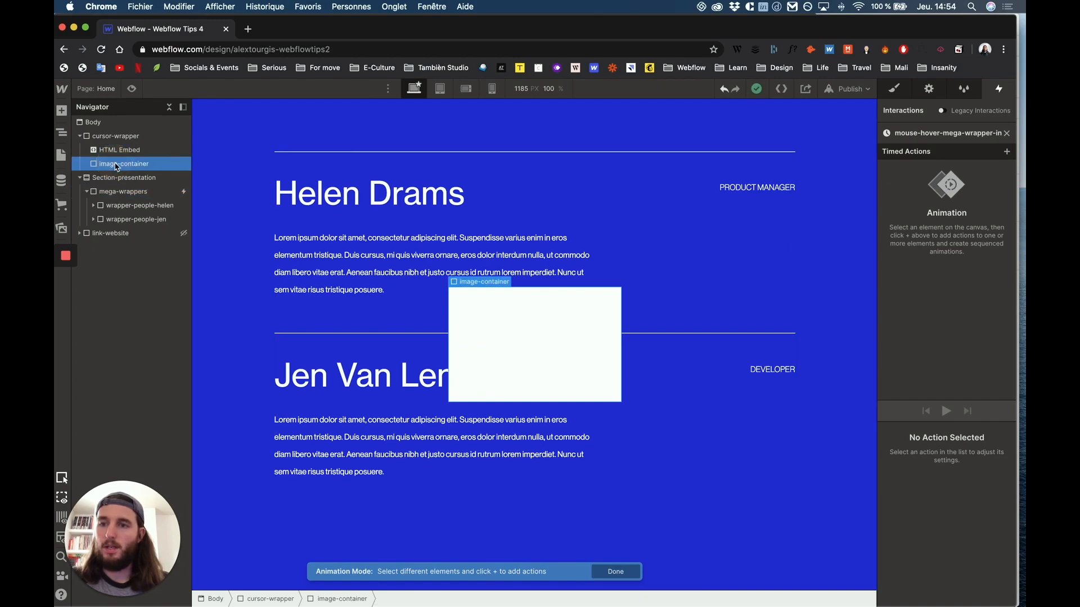
pyautogui.click(1008, 152)
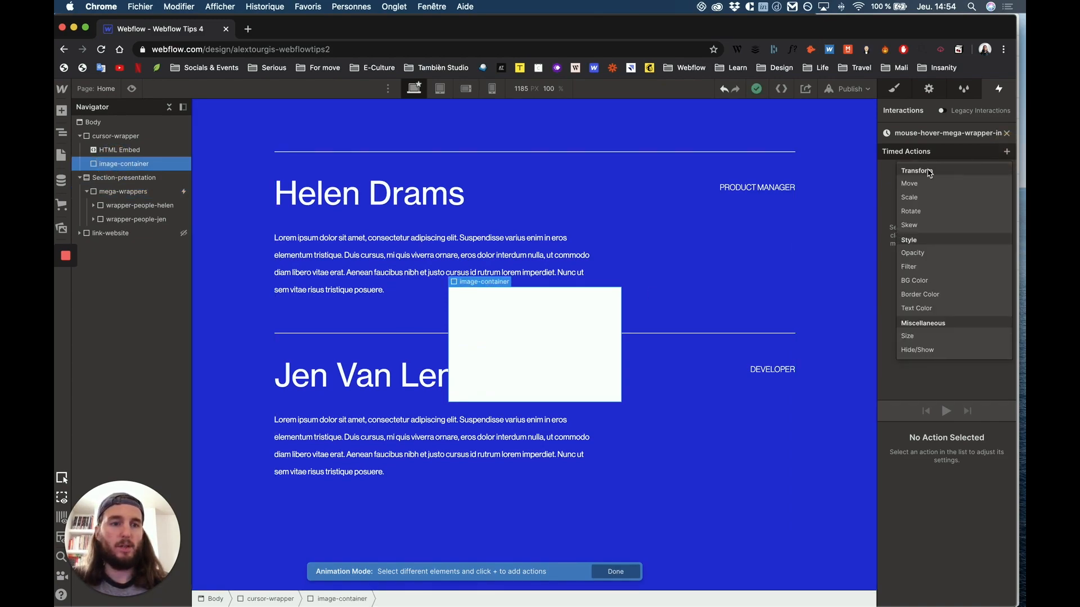
pyautogui.click(953, 181)
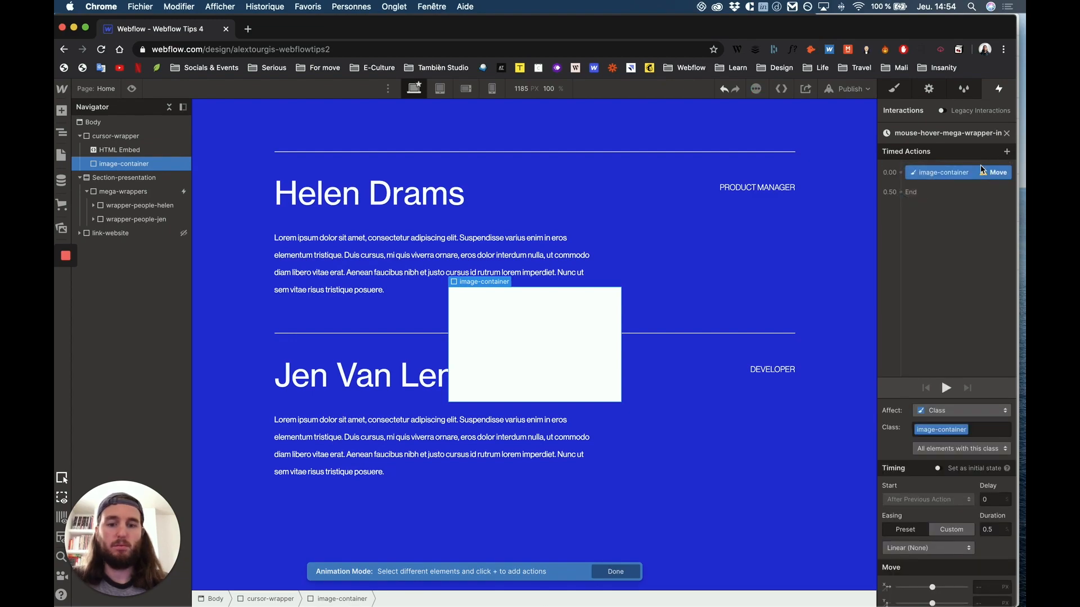
pyautogui.click(982, 170)
pyautogui.click(1007, 152)
pyautogui.click(924, 196)
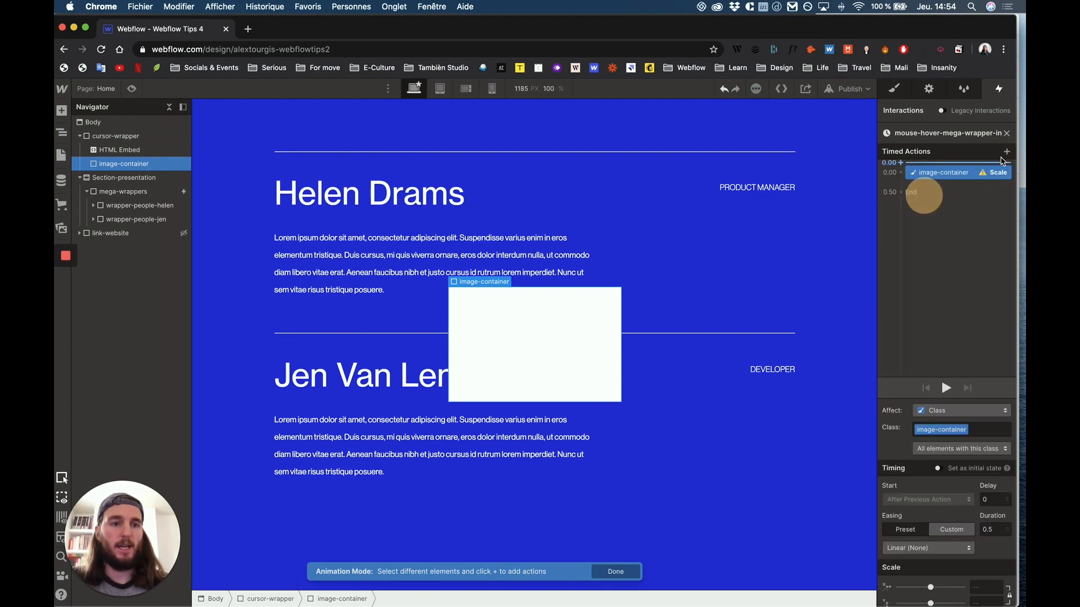
pyautogui.click(1006, 152)
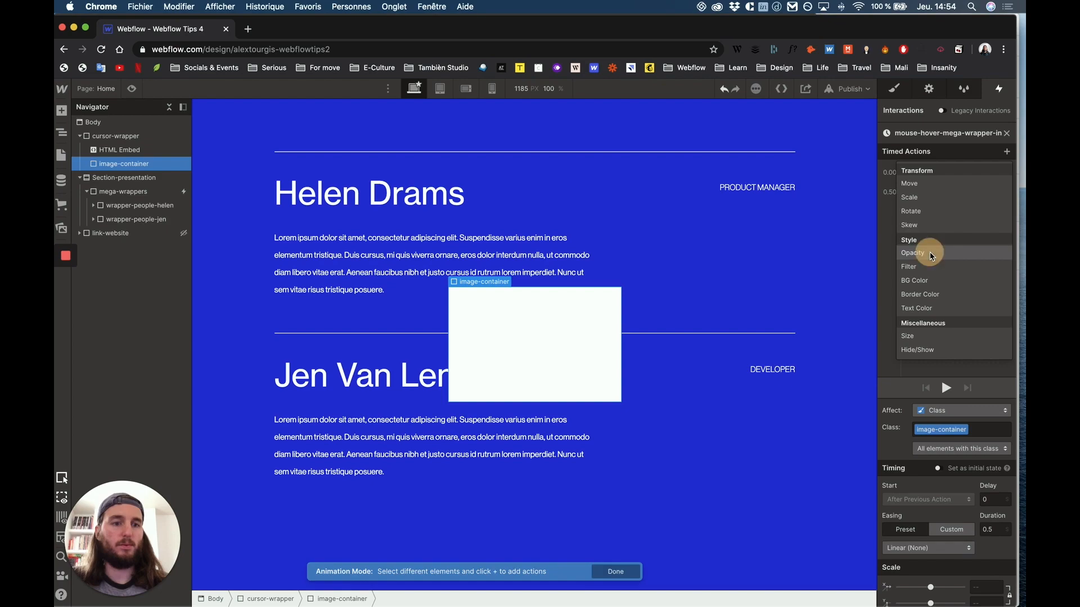
pyautogui.click(930, 254)
pyautogui.moveTo(941, 193); pyautogui.dragTo(942, 172)
# Step: Set both image-container actions as initial state, with Scale 0 and a reduced opacity
pyautogui.keyDown('shift'); pyautogui.click(937, 175); pyautogui.keyUp('shift')
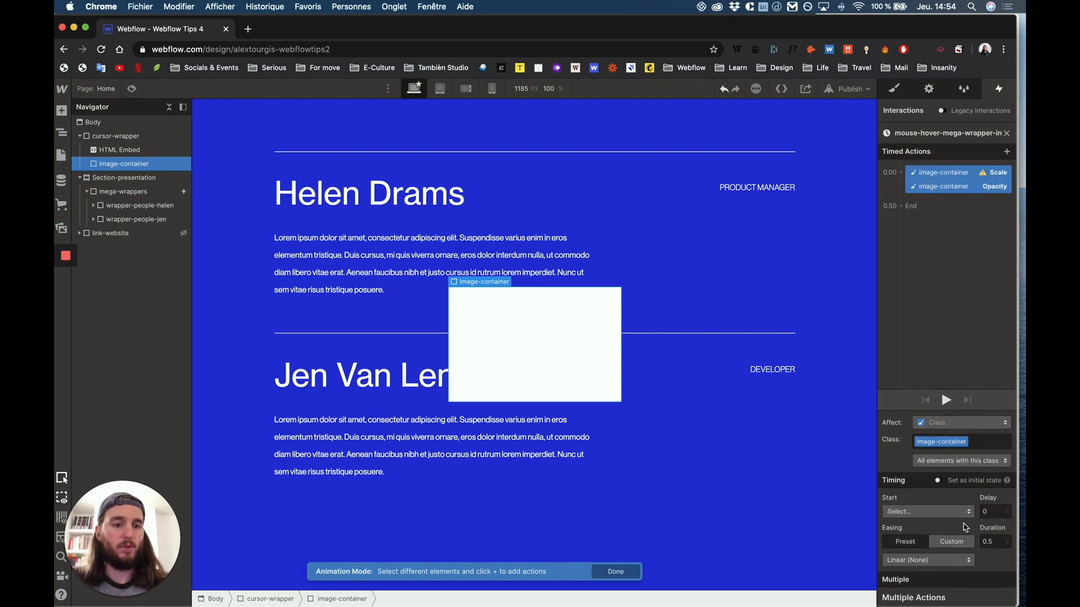
pyautogui.click(939, 481)
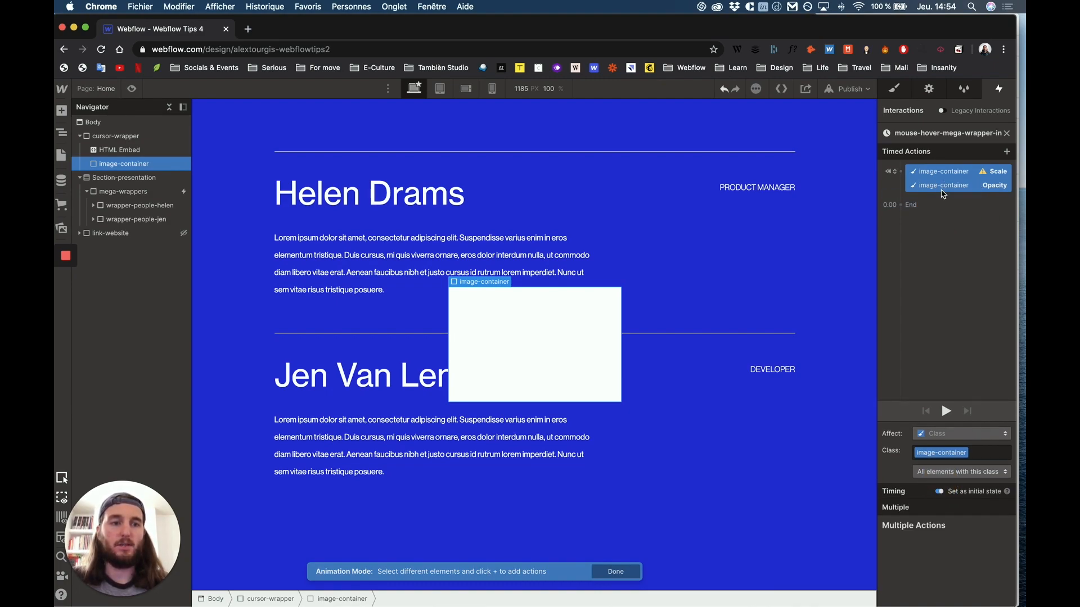
pyautogui.click(950, 172)
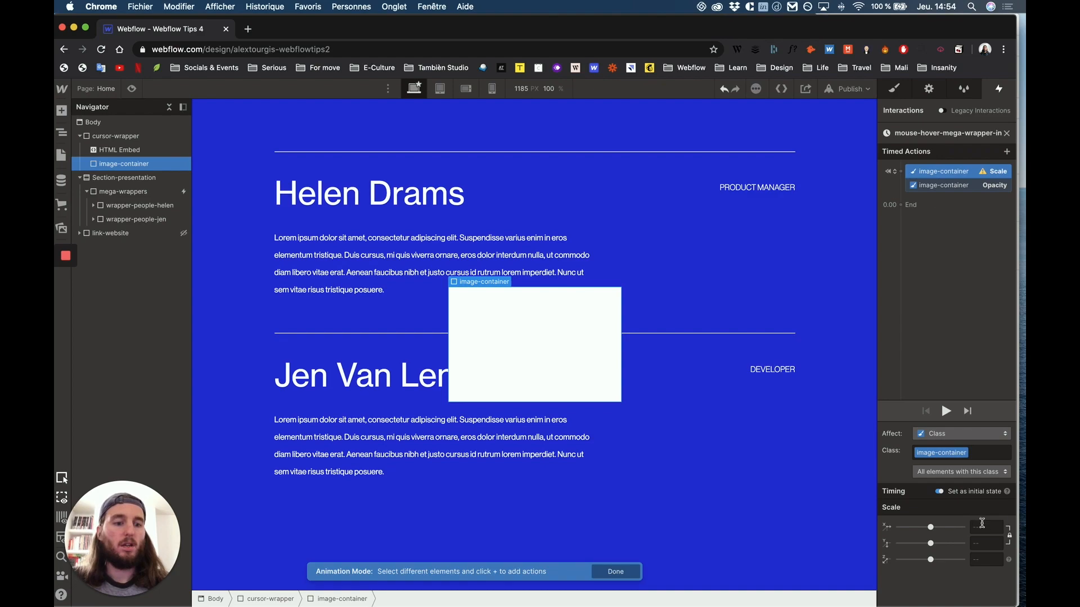
pyautogui.write('0')
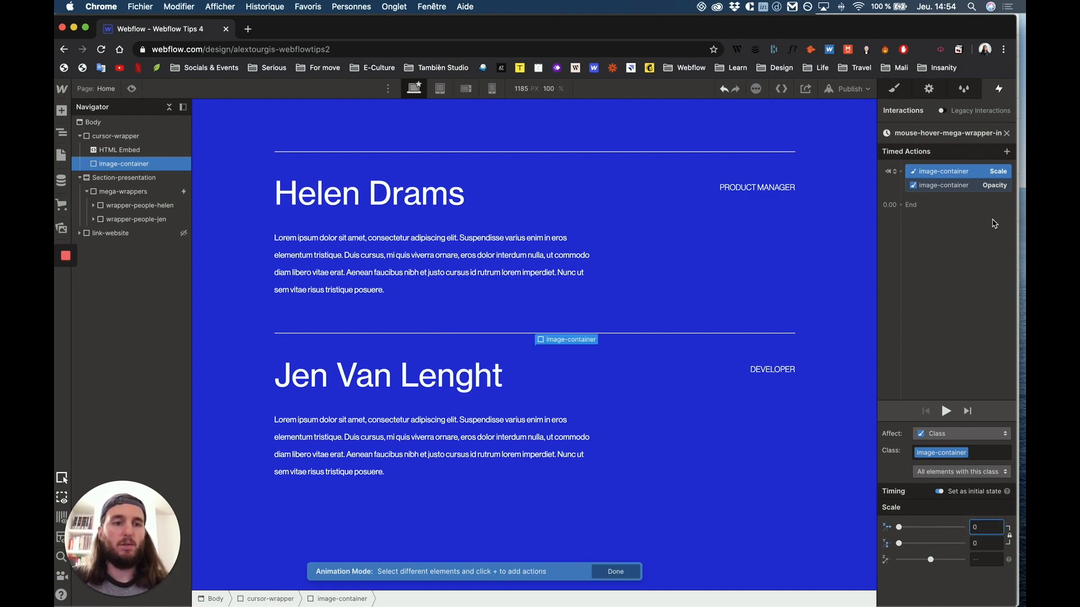
pyautogui.click(956, 185)
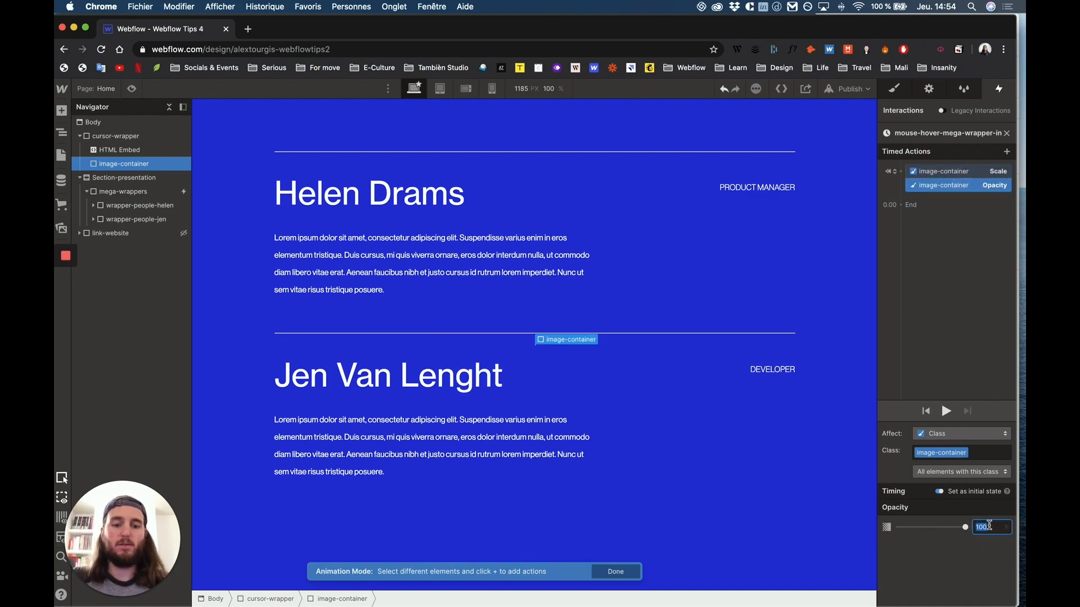
# Step: Duplicate the Scale and Opacity actions and give the copies a 0.3 s duration with Ease In Out easing
pyautogui.keyDown('shift'); pyautogui.click(933, 166); pyautogui.keyUp('shift')
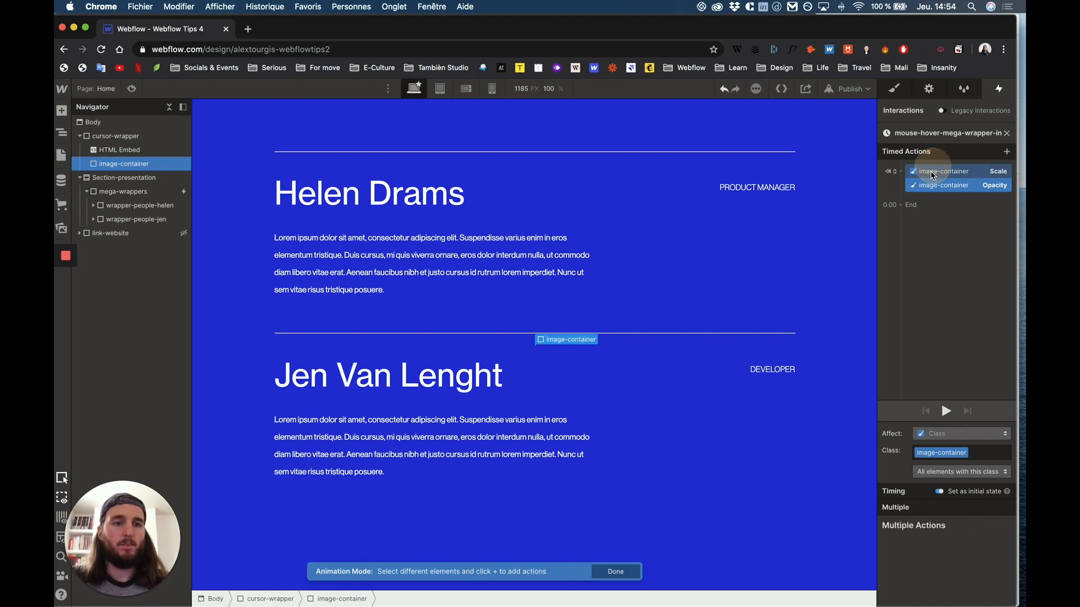
pyautogui.rightClick(930, 174)
pyautogui.click(943, 219)
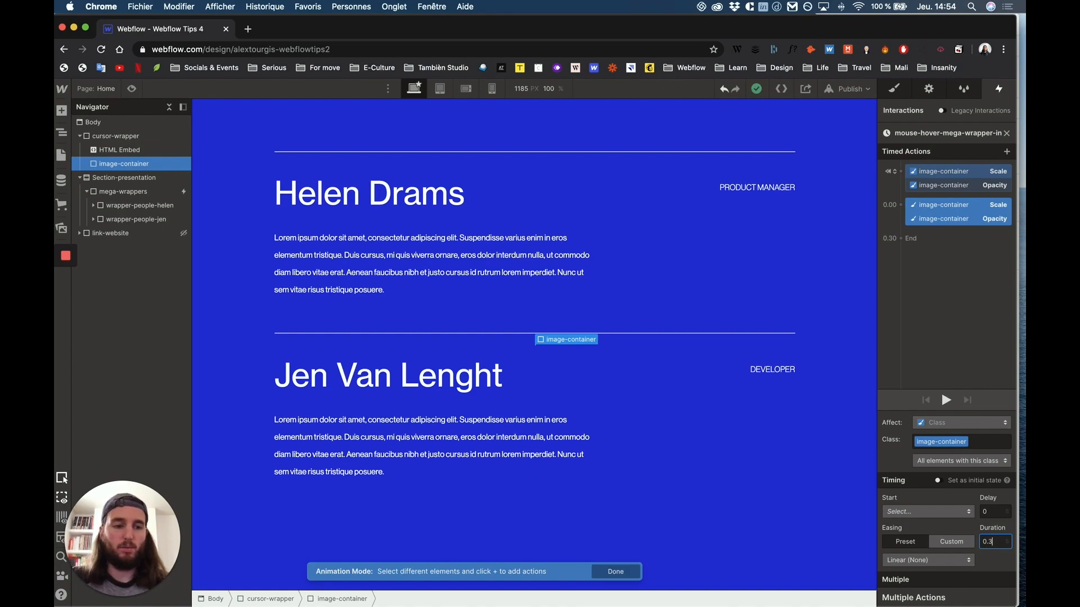
pyautogui.click(967, 560)
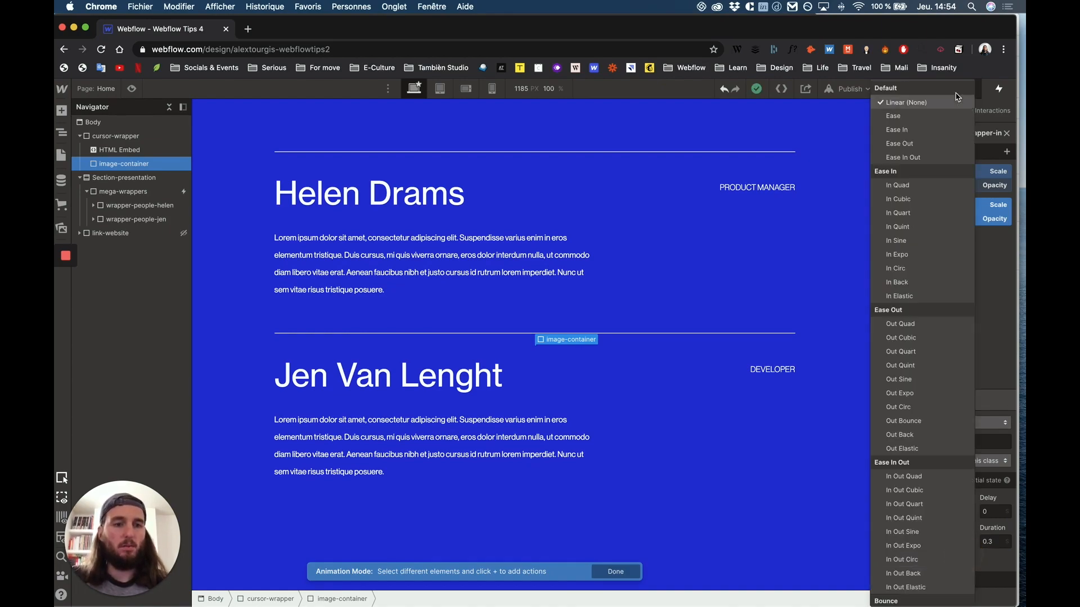
pyautogui.click(951, 153)
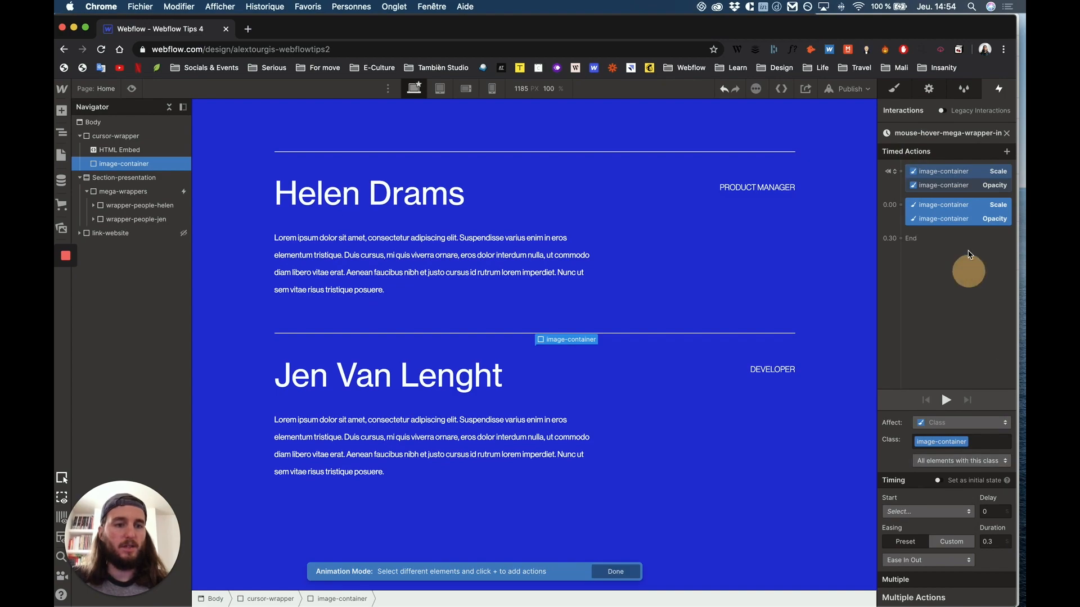
# Step: Set the duplicated actions to Opacity 100 and Scale 1, and play the animation to check it
pyautogui.click(956, 218)
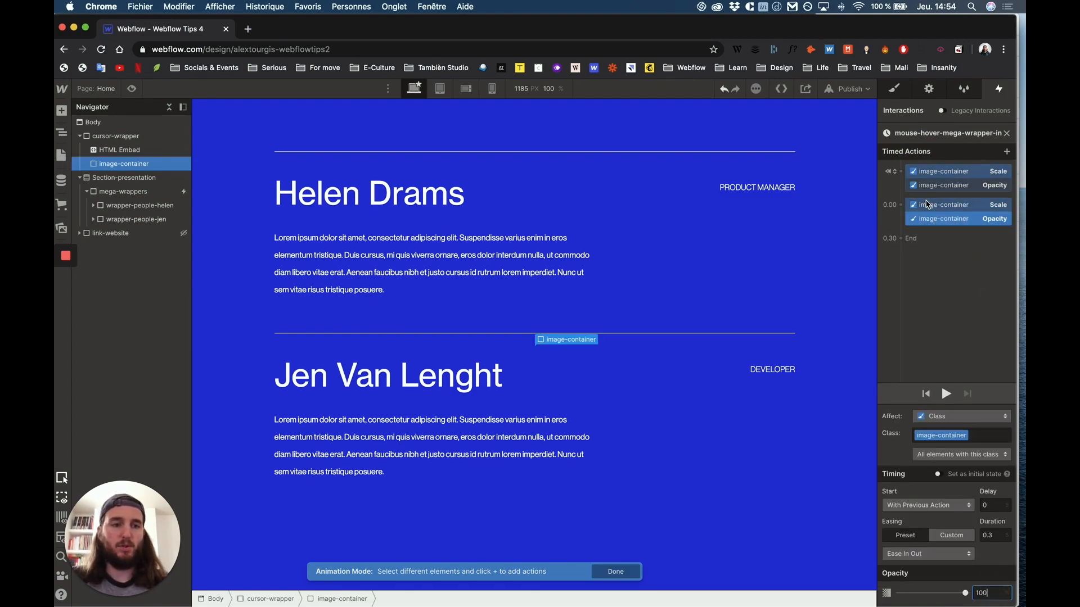
pyautogui.click(950, 205)
pyautogui.click(984, 586)
pyautogui.write('1')
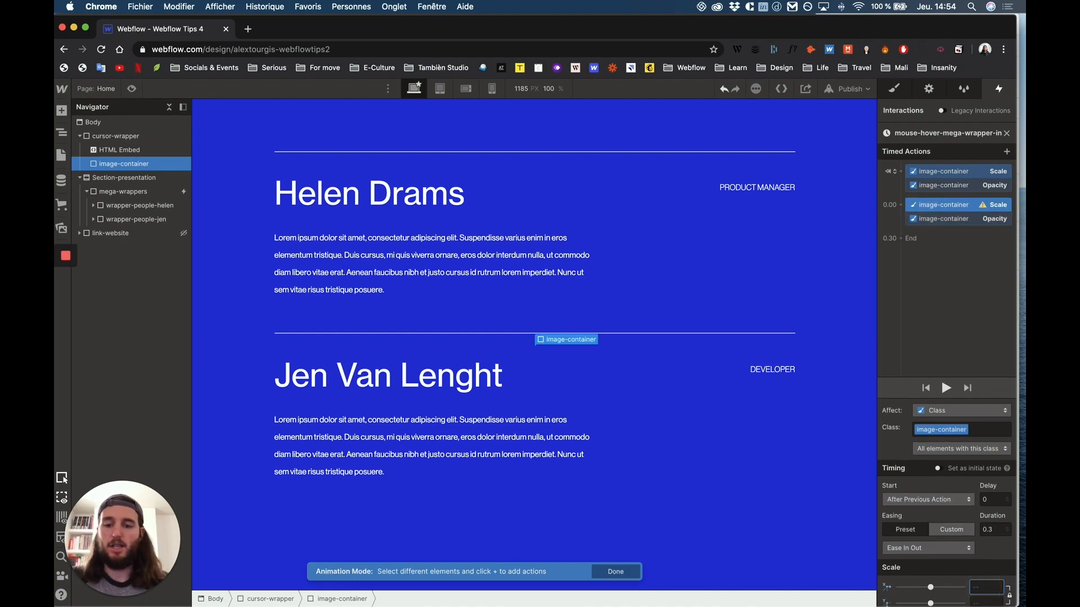
pyautogui.click(947, 390)
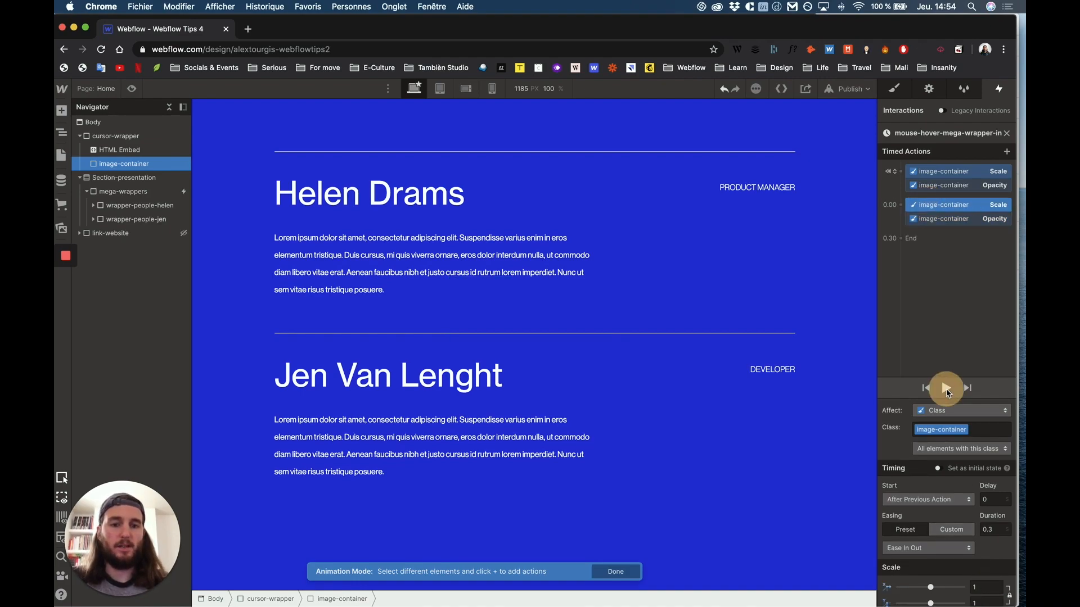
pyautogui.click(947, 388)
pyautogui.click(946, 388)
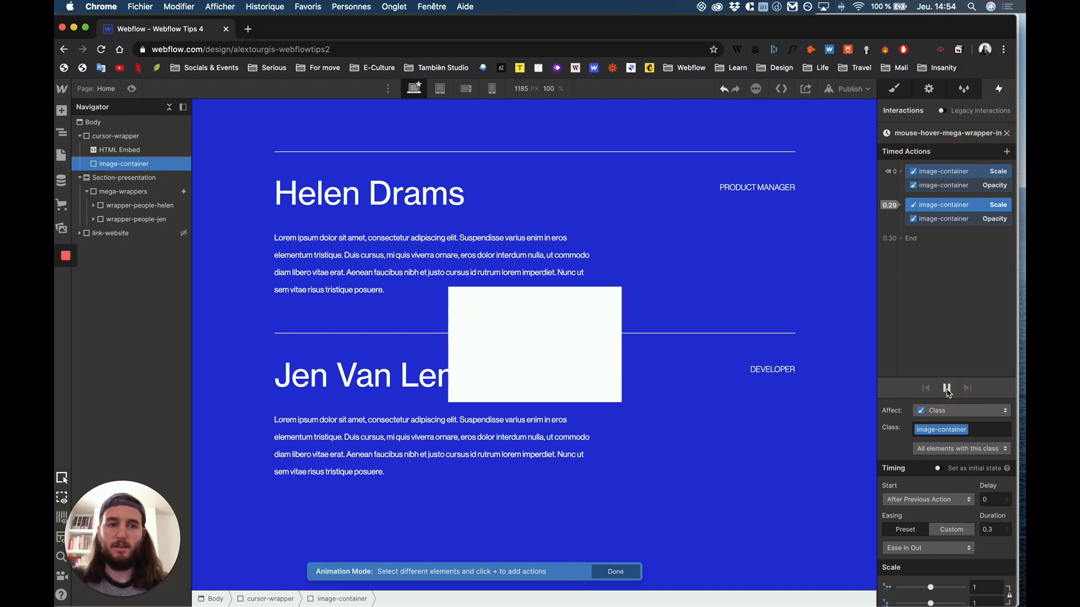
# Step: Add a Hide/Show action for image-container to the initial-state group, with Display set to none
pyautogui.click(1007, 152)
pyautogui.click(941, 350)
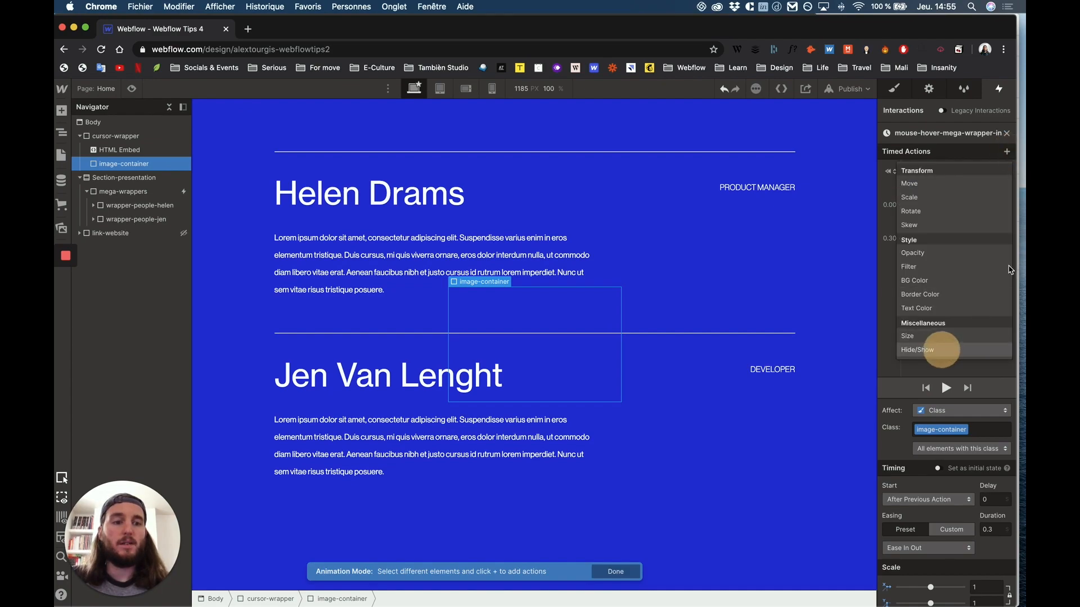
pyautogui.moveTo(959, 219); pyautogui.dragTo(982, 178)
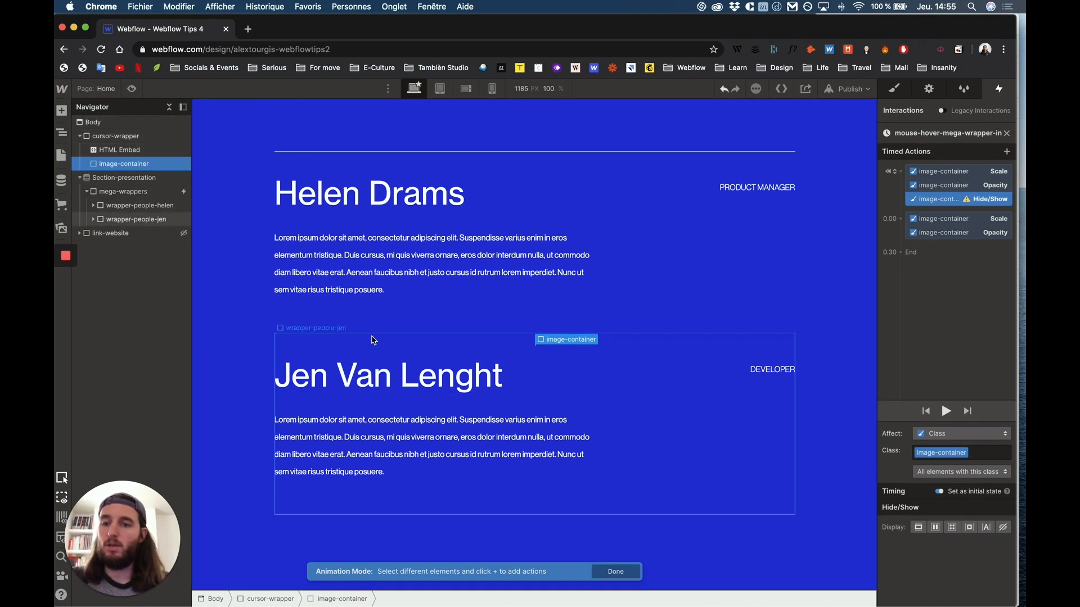
pyautogui.click(1003, 528)
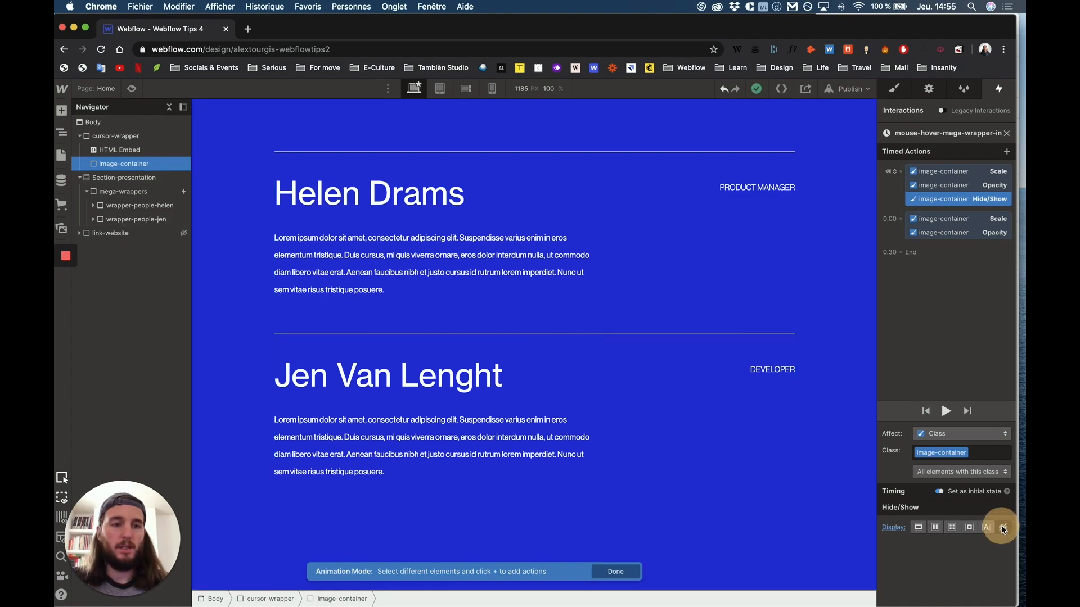
# Step: Duplicate image-container's Hide/Show action and set the copy's Display to flex
pyautogui.rightClick(950, 202)
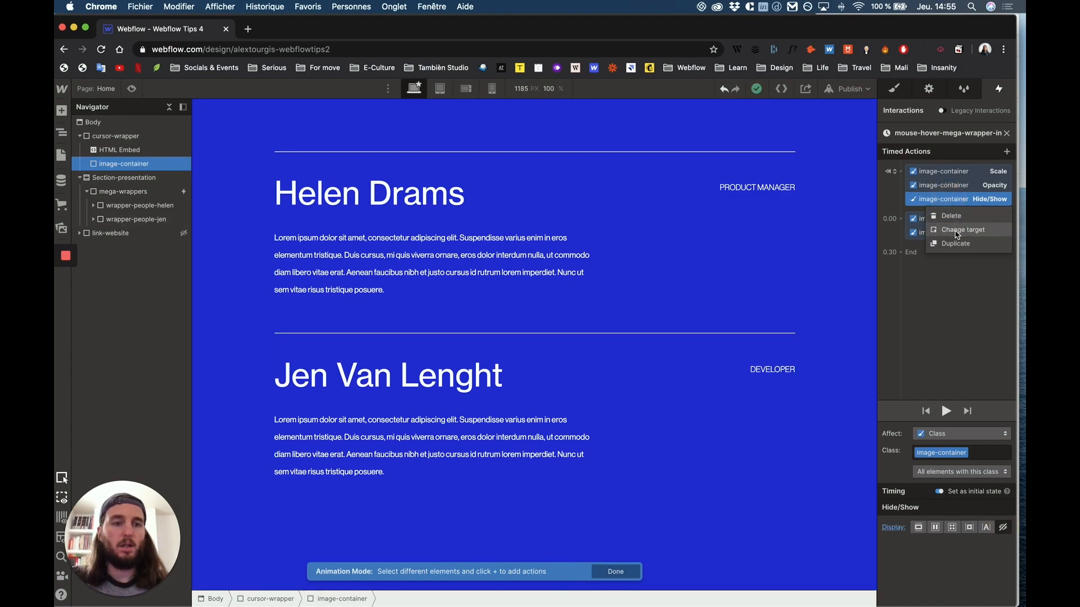
pyautogui.click(957, 231)
pyautogui.rightClick(963, 204)
pyautogui.click(955, 243)
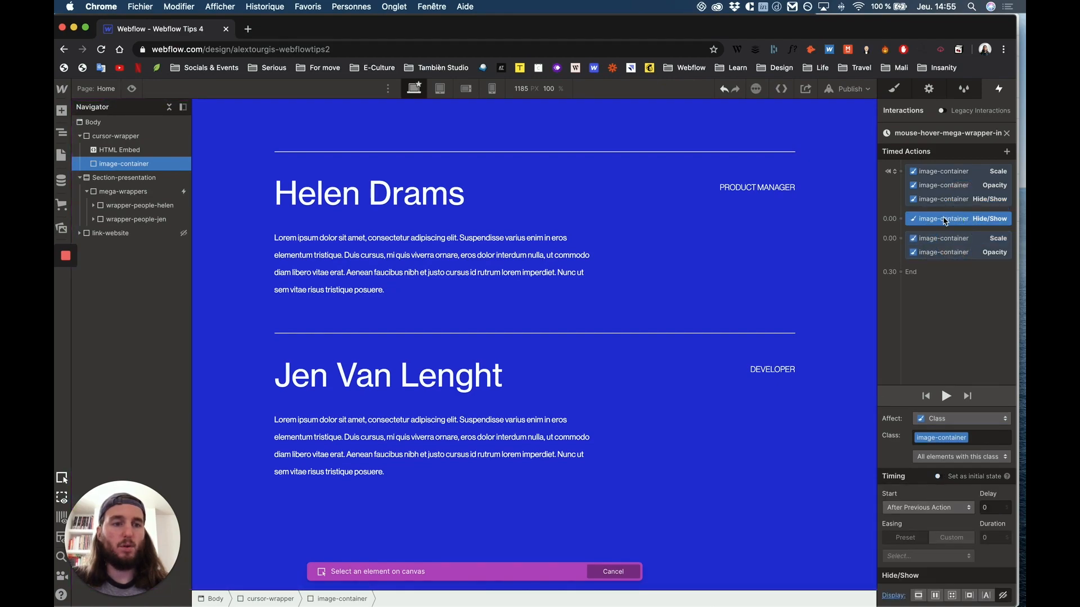
pyautogui.click(937, 595)
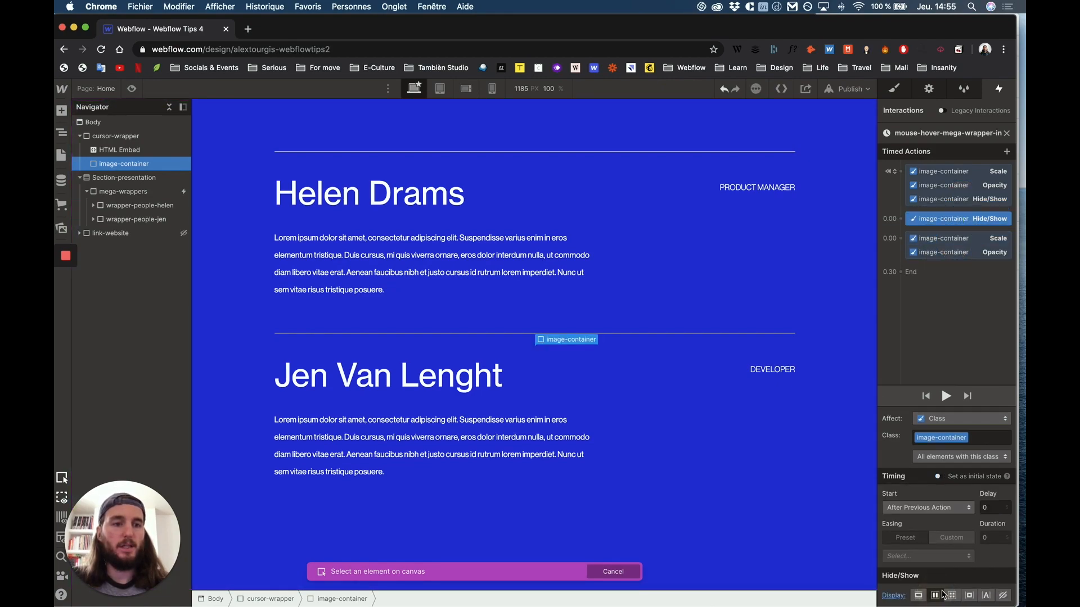
# Step: Preview the page to test how the image block behaves on hovering over the presentation blocks
pyautogui.click(132, 90)
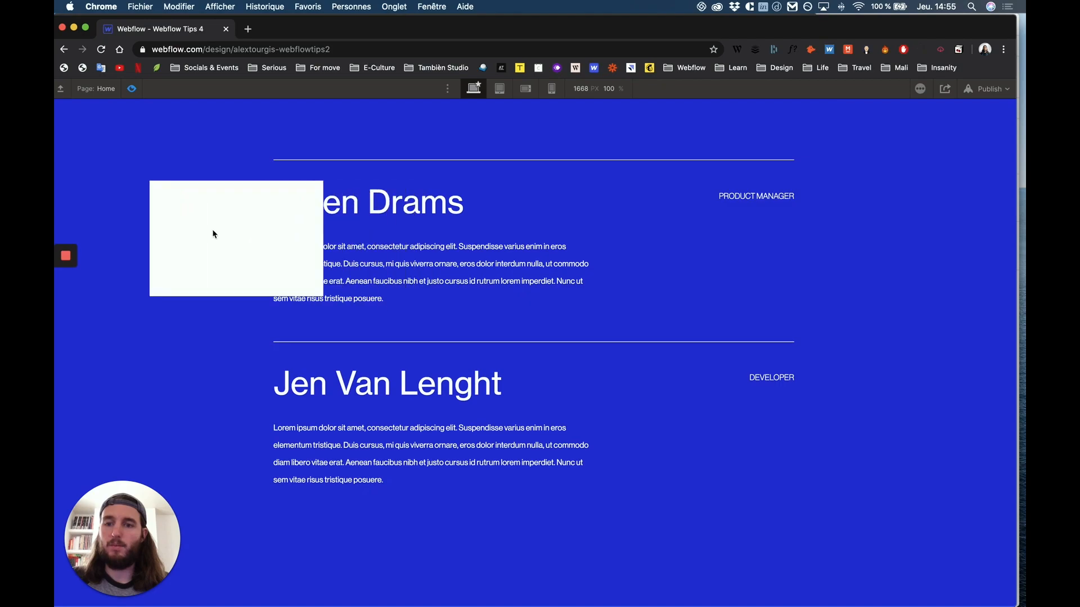
pyautogui.click(133, 88)
pyautogui.click(134, 89)
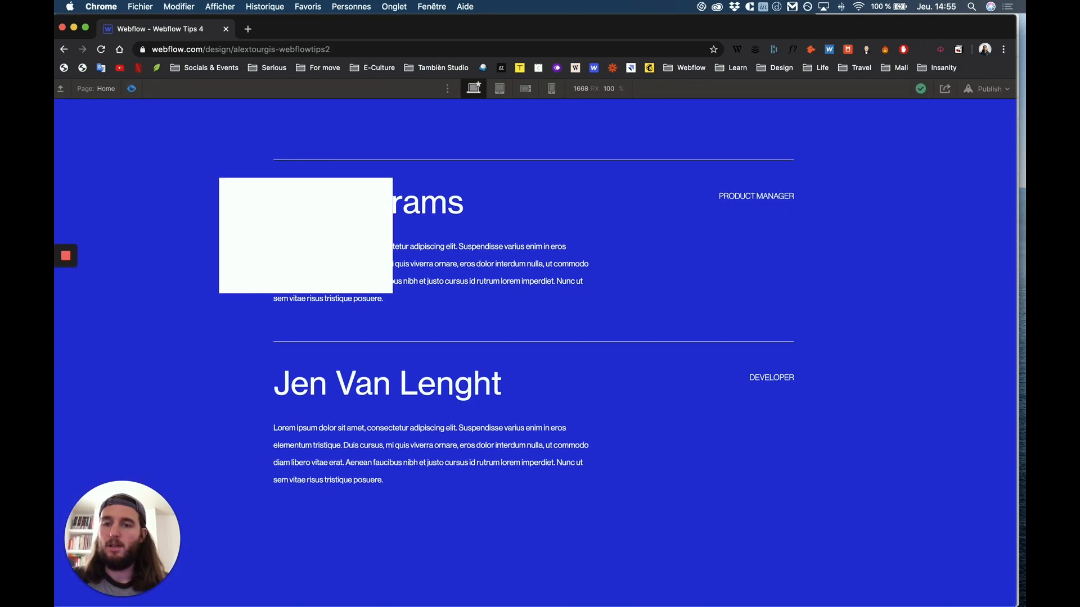
pyautogui.click(133, 89)
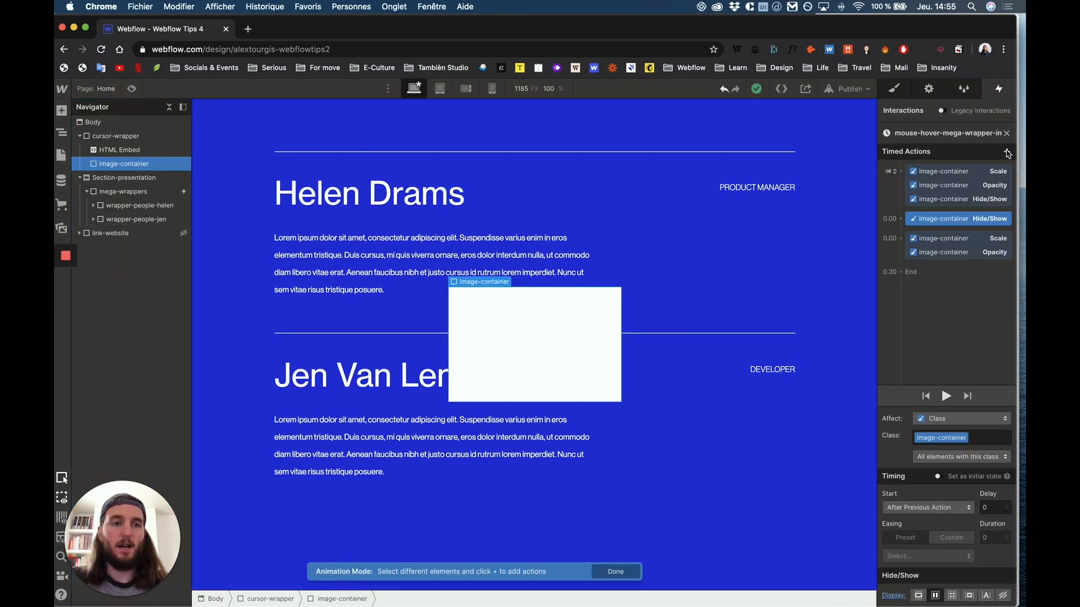
pyautogui.click(132, 89)
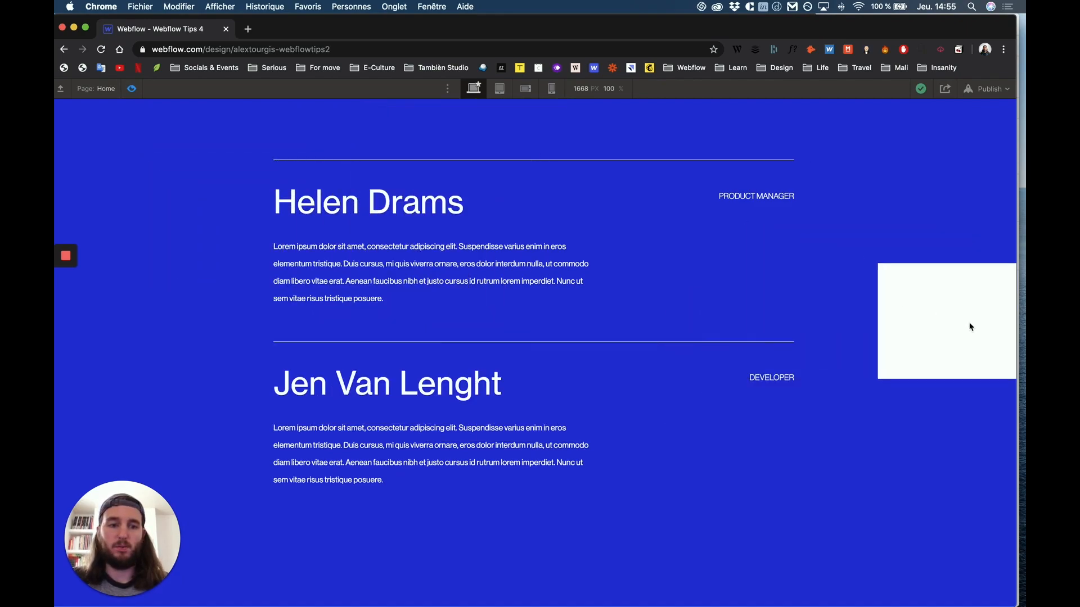
pyautogui.click(132, 89)
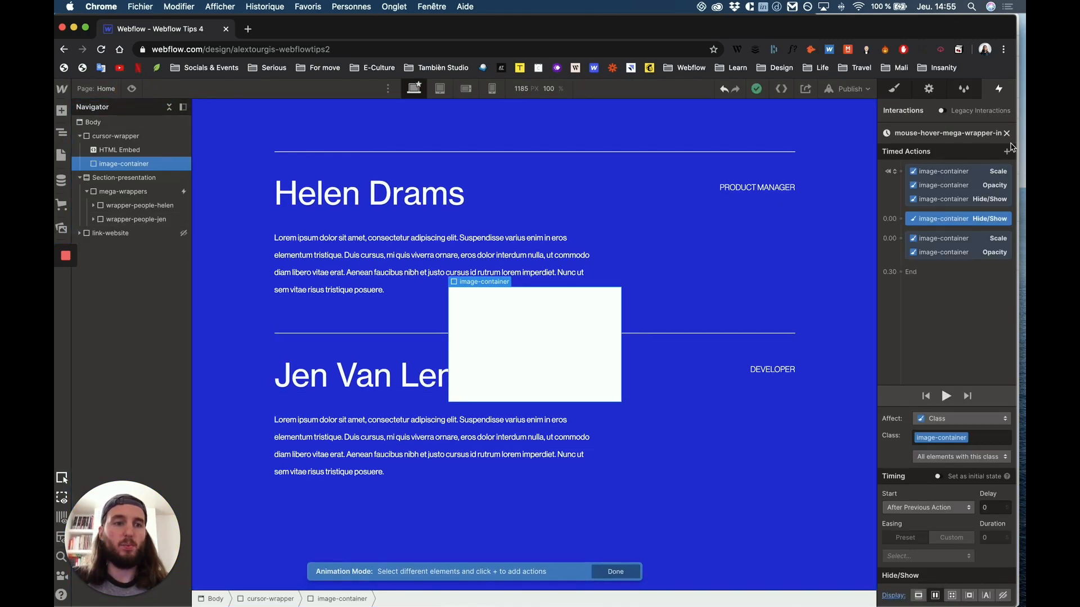
# Step: Set the hover-out action of mega-wrappers to start an animation, and duplicate mouse-hover-mega-wrapper-in
pyautogui.click(1007, 134)
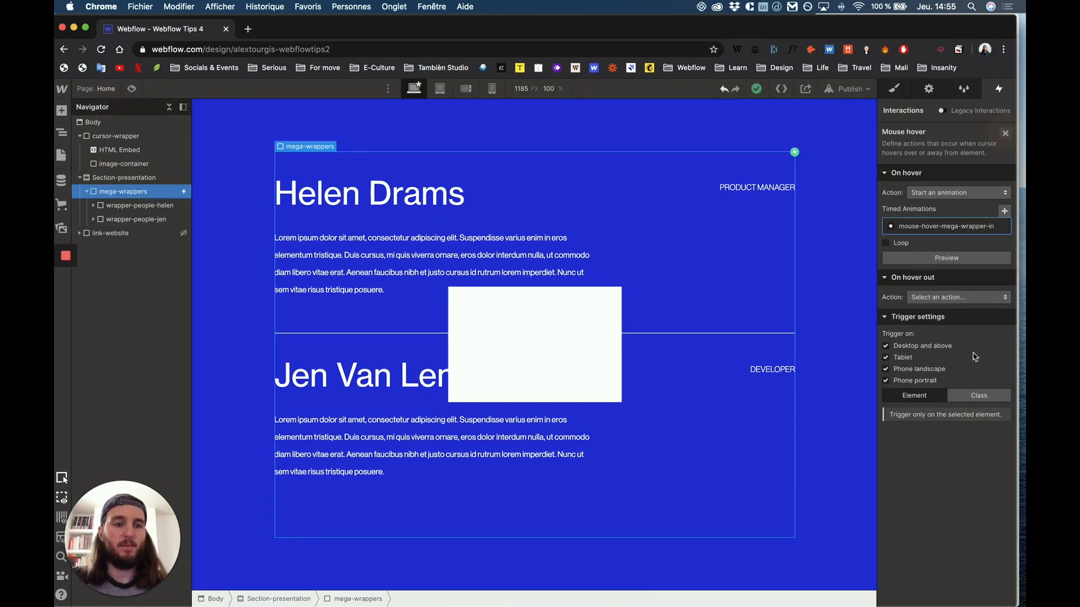
pyautogui.click(919, 293)
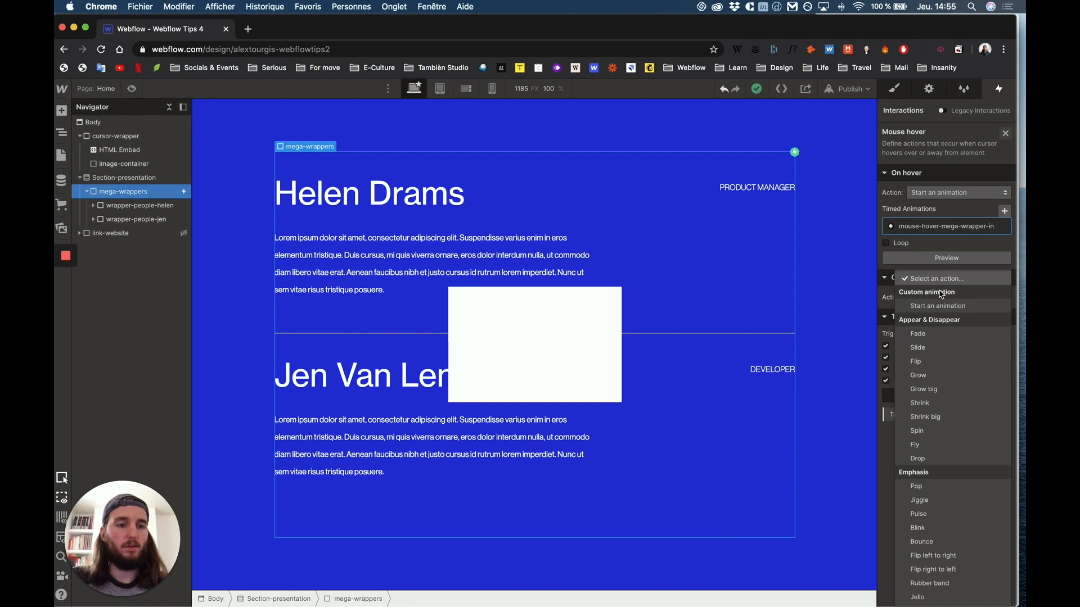
pyautogui.click(938, 306)
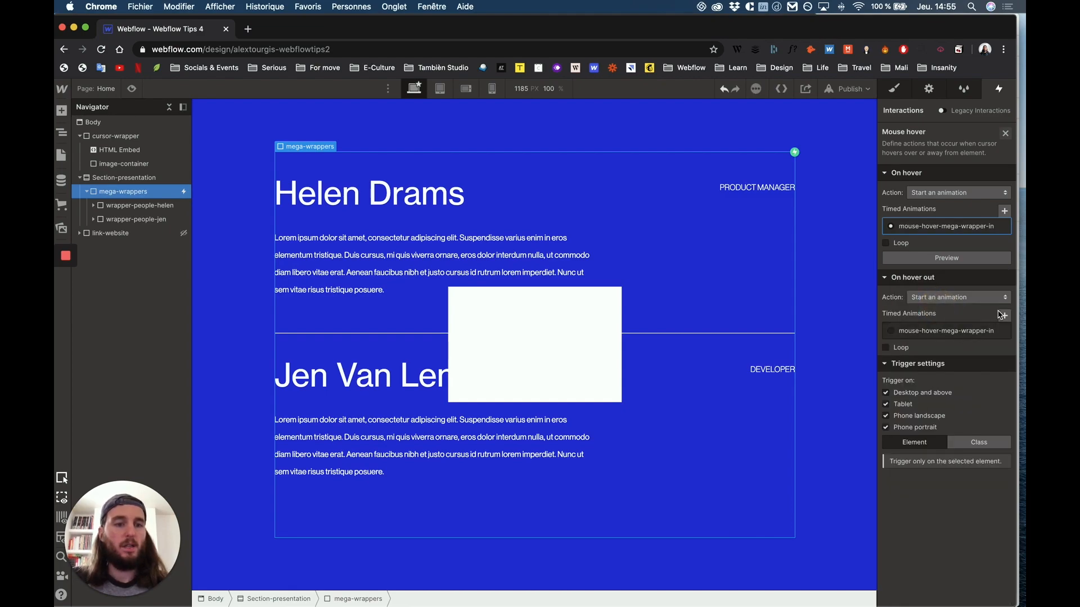
pyautogui.click(1003, 332)
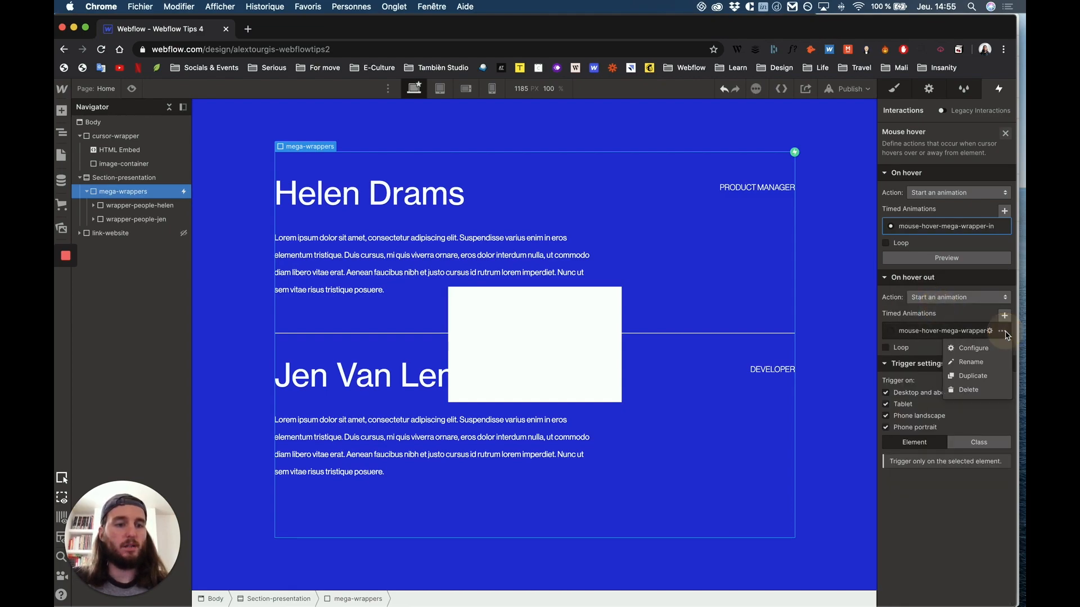
pyautogui.click(976, 376)
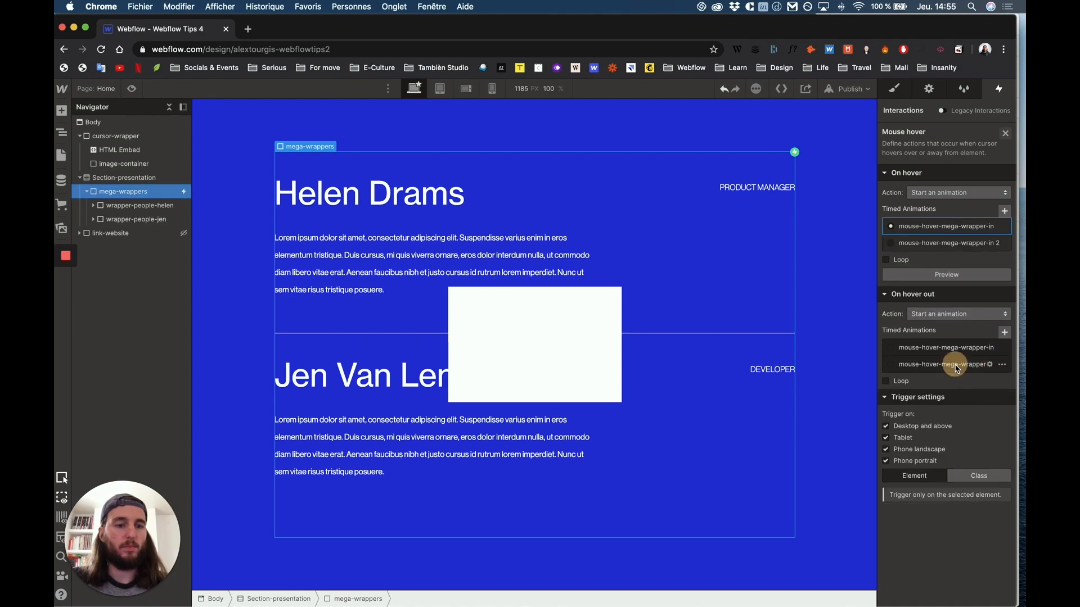
# Step: Open the duplicated animation under hover out and rename it mouse-hover-mega-wrapper-out
pyautogui.click(961, 364)
pyautogui.click(966, 139)
pyautogui.press('Right')
pyautogui.press('BackSpace')
pyautogui.press('BackSpace')
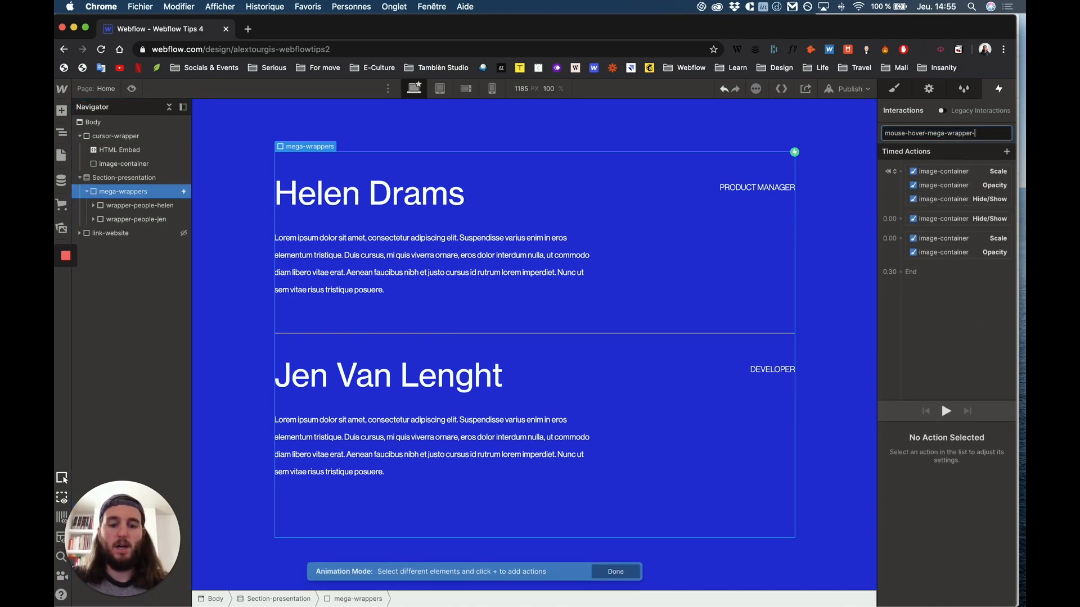
pyautogui.press('Return')
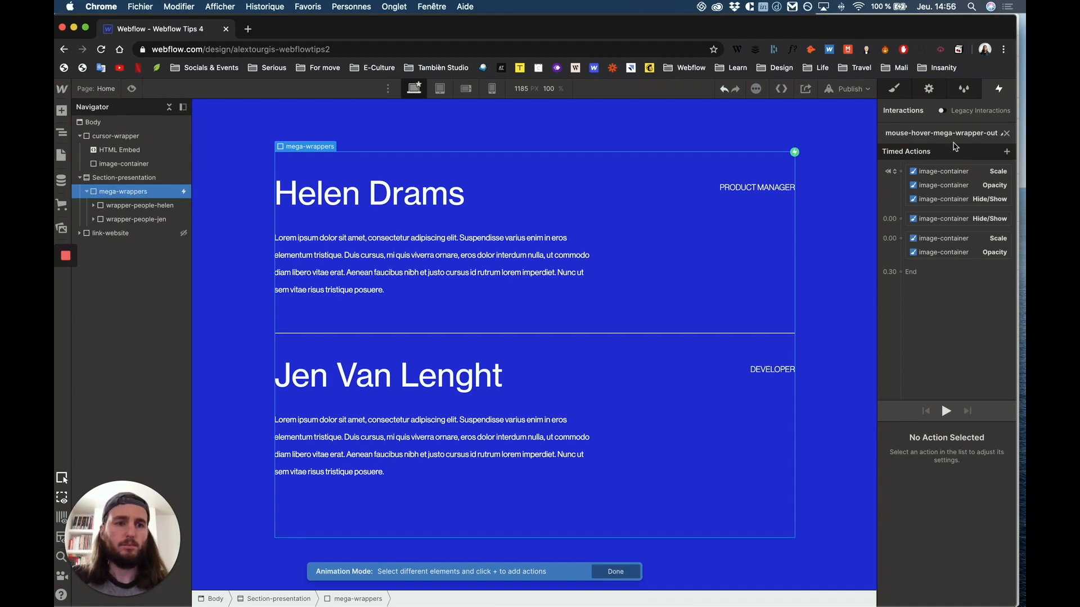
# Step: Delete the Hide/Show, Scale and Opacity actions that follow the initial-state group in the hover-out animation
pyautogui.click(952, 221)
pyautogui.keyDown('shift'); pyautogui.click(955, 240); pyautogui.keyUp('shift')
pyautogui.keyDown('shift'); pyautogui.click(954, 255); pyautogui.keyUp('shift')
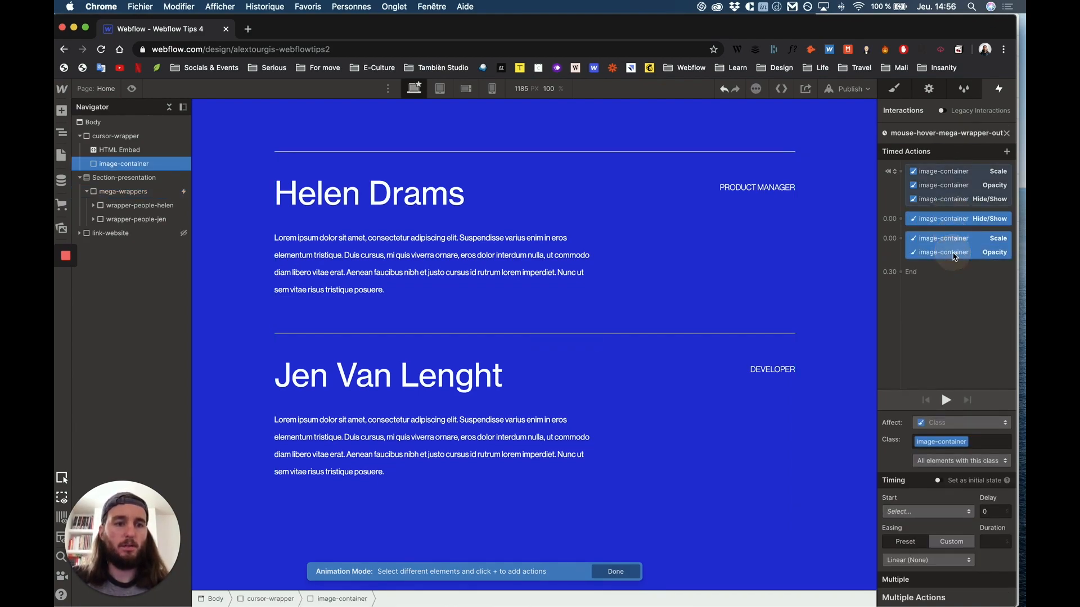
pyautogui.press('Delete')
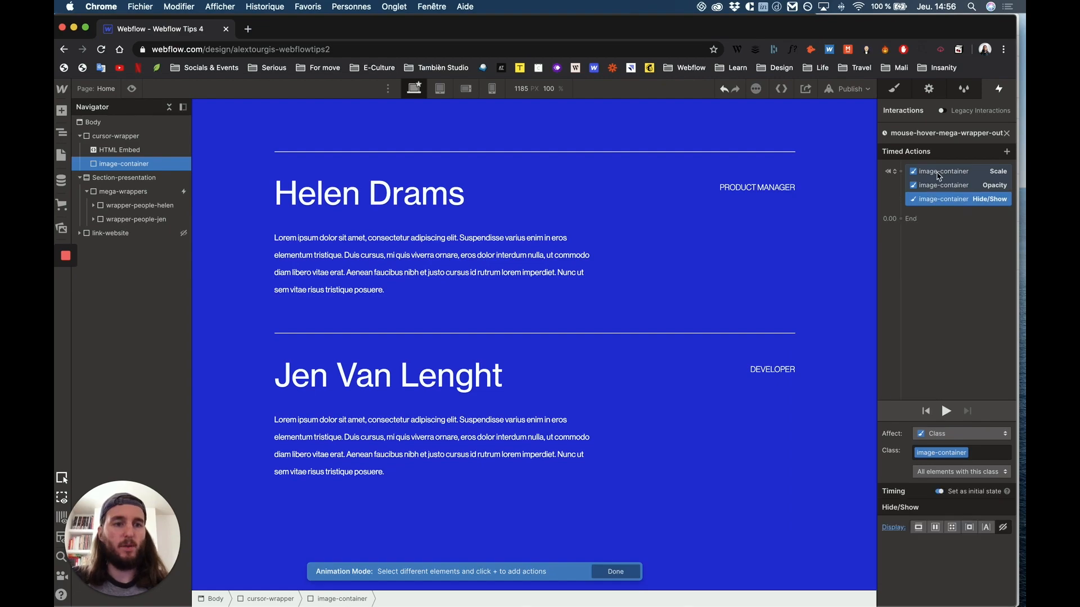
# Step: Turn off the initial state for the remaining Scale, Opacity and Hide/Show actions
pyautogui.click(933, 177)
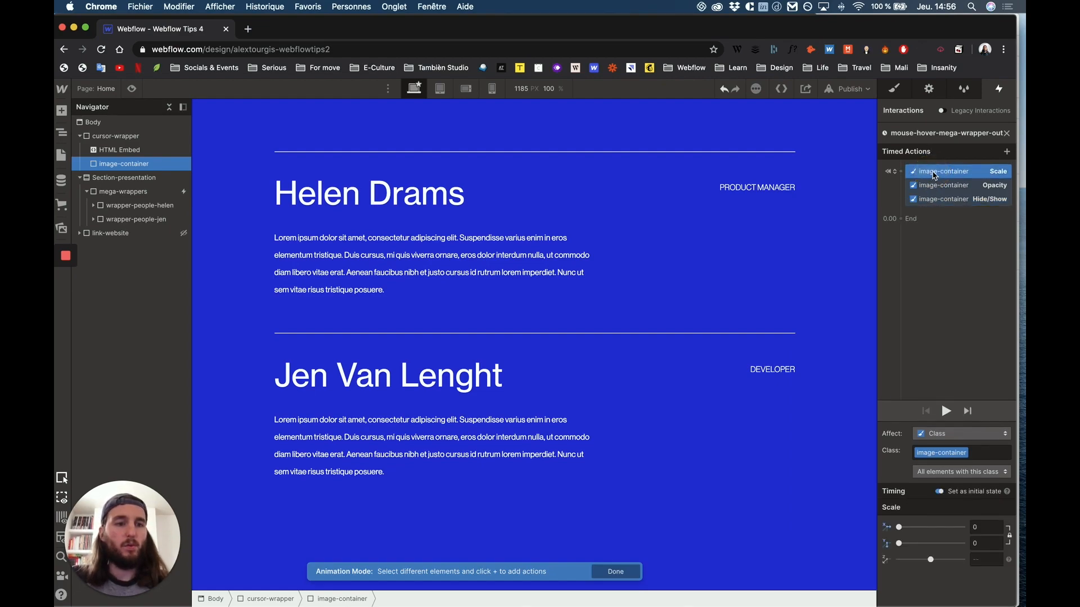
pyautogui.keyDown('shift'); pyautogui.click(941, 186); pyautogui.keyUp('shift')
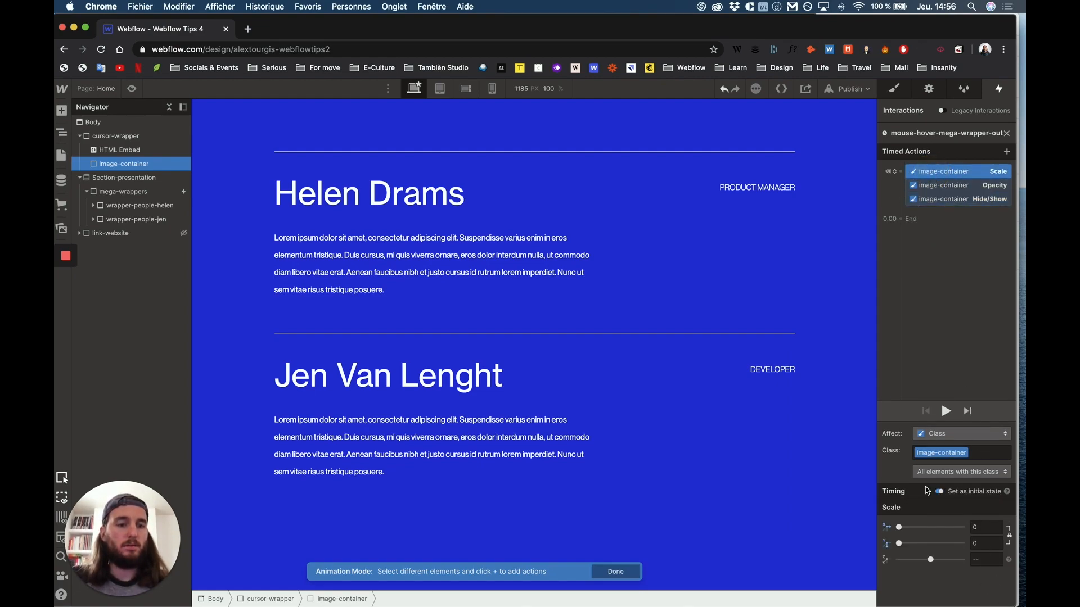
pyautogui.keyDown('shift'); pyautogui.click(941, 200); pyautogui.keyUp('shift')
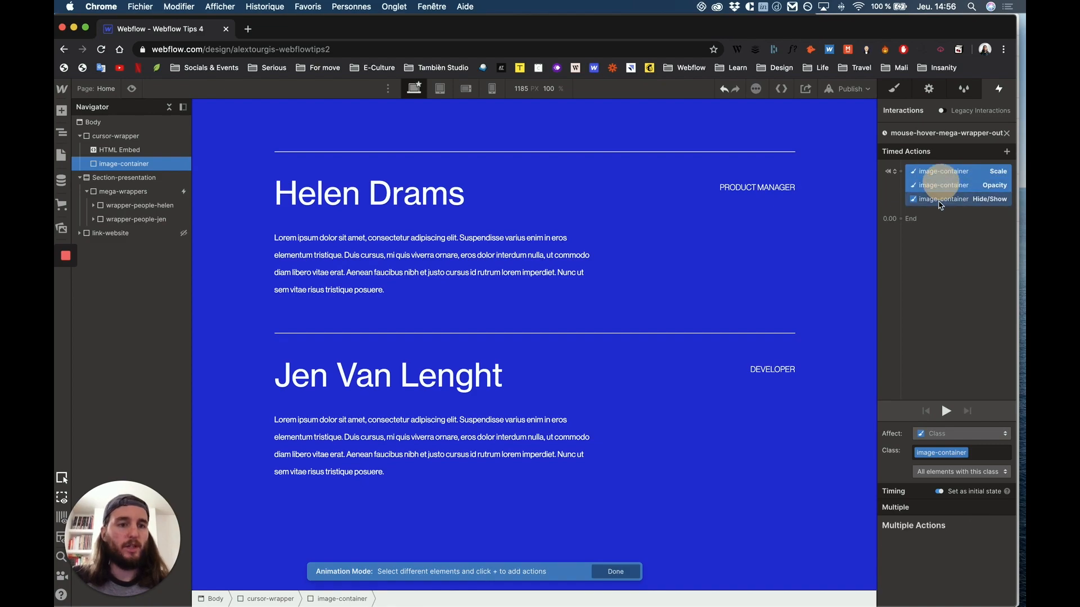
pyautogui.click(939, 493)
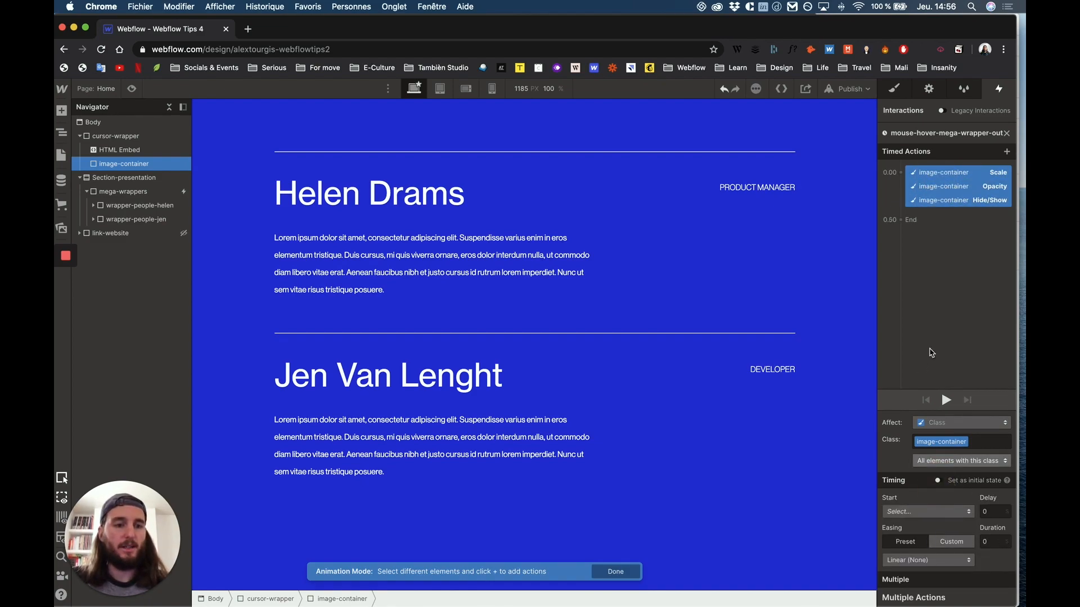
# Step: Give the hover-out Scale and Opacity actions a 0.3 s duration and Ease In Out easing
pyautogui.click(949, 281)
pyautogui.click(942, 173)
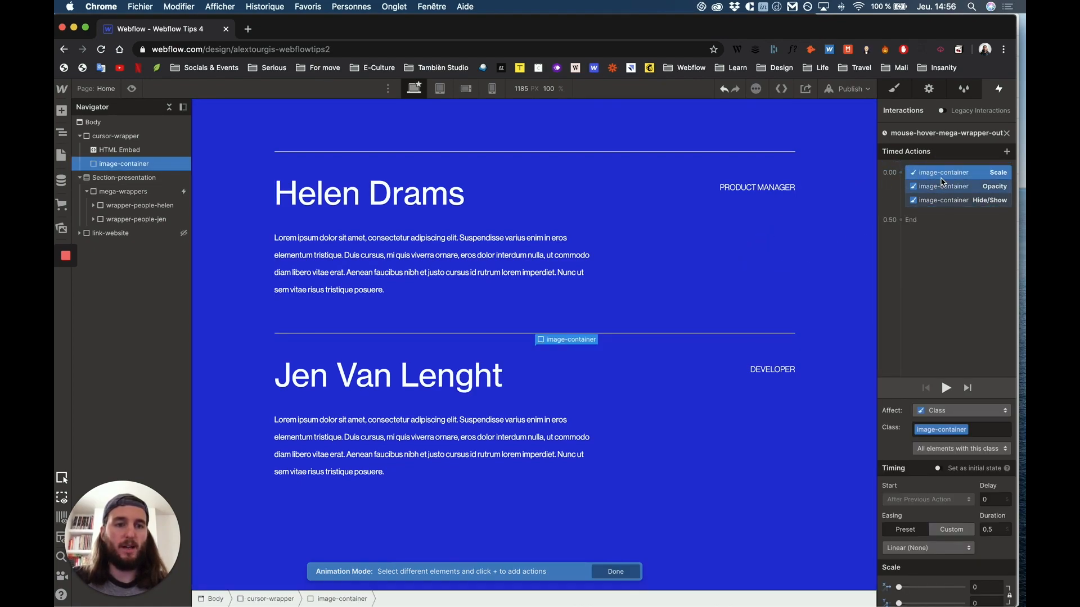
pyautogui.click(953, 188)
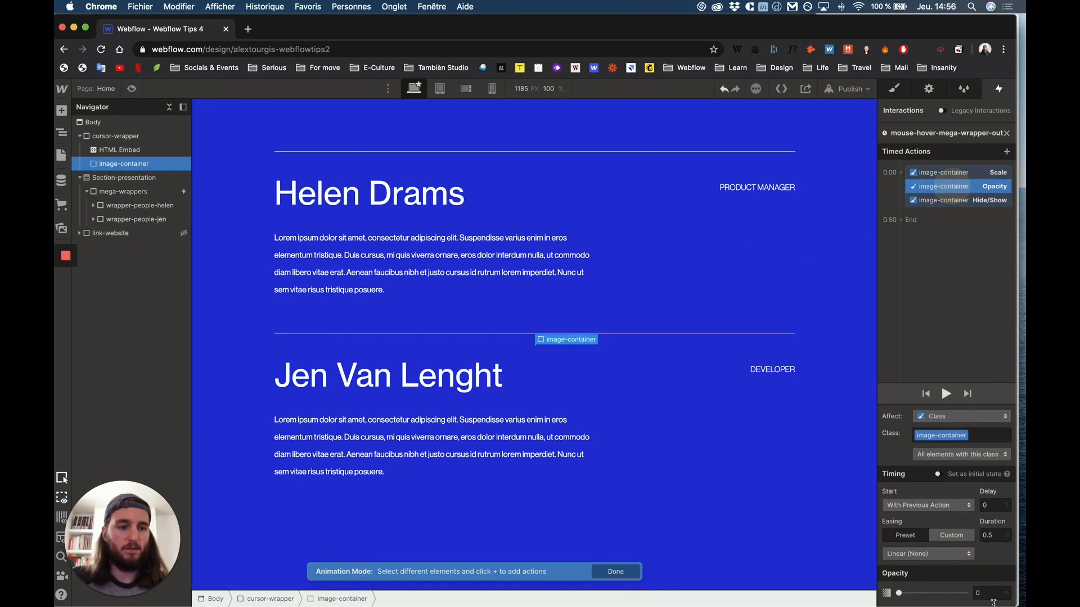
pyautogui.keyDown('shift'); pyautogui.click(995, 173); pyautogui.keyUp('shift')
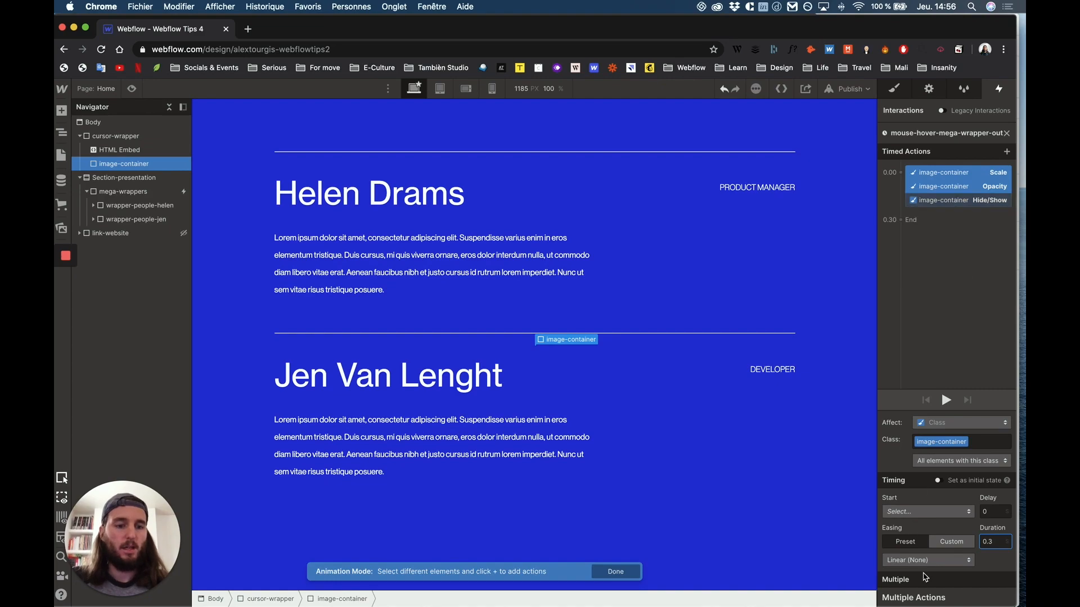
pyautogui.click(925, 560)
pyautogui.click(927, 400)
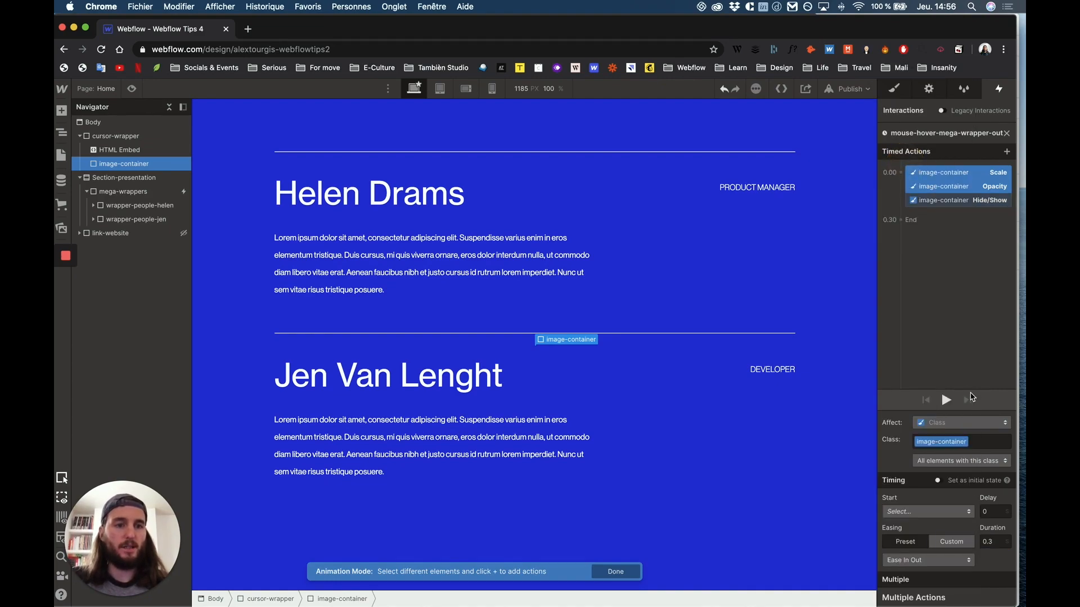
# Step: Move the Hide/Show action to start after the Scale and Opacity actions, and preview the complete hover effect
pyautogui.click(961, 201)
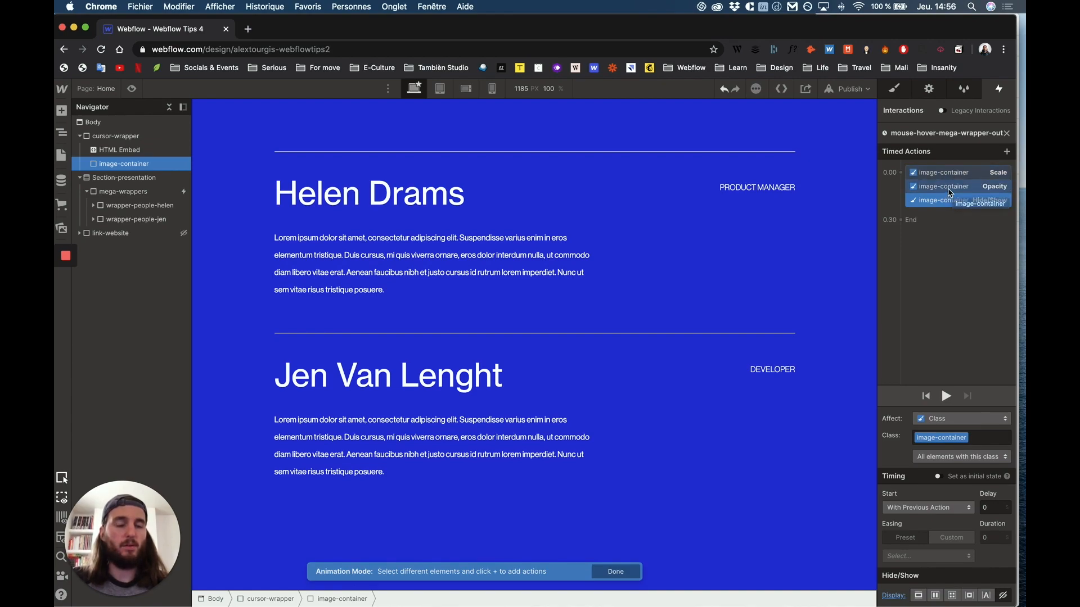
pyautogui.moveTo(948, 217); pyautogui.dragTo(948, 227)
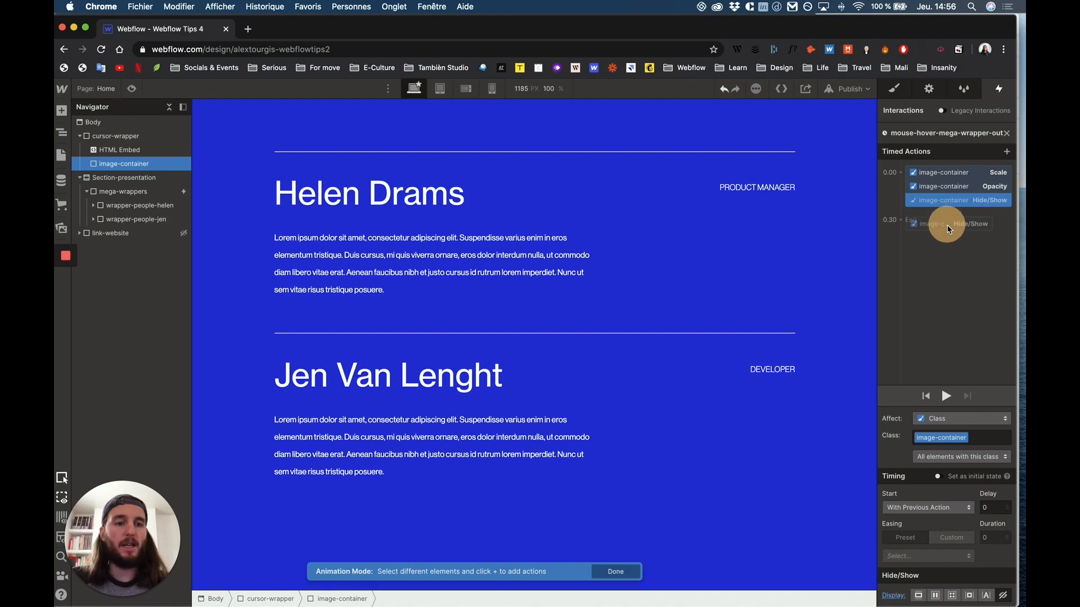
pyautogui.moveTo(938, 265); pyautogui.dragTo(948, 207)
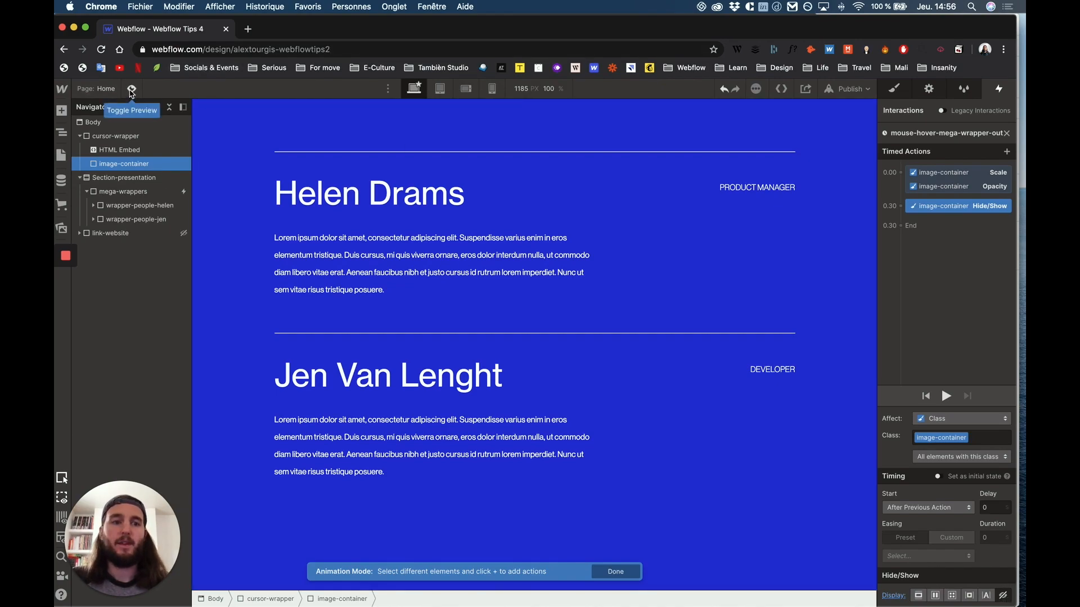
pyautogui.click(1008, 134)
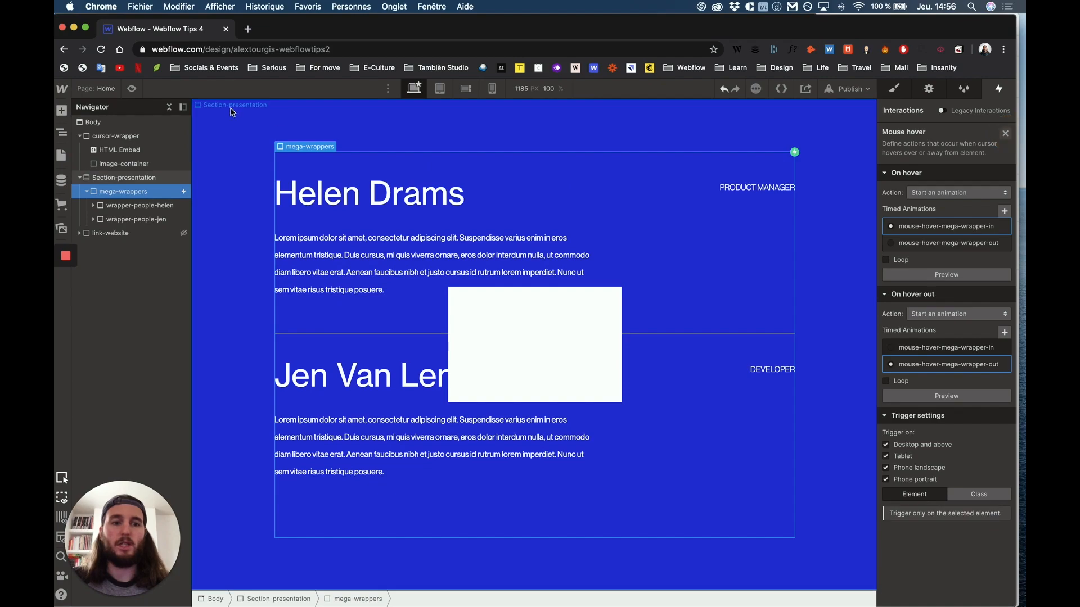
pyautogui.click(132, 88)
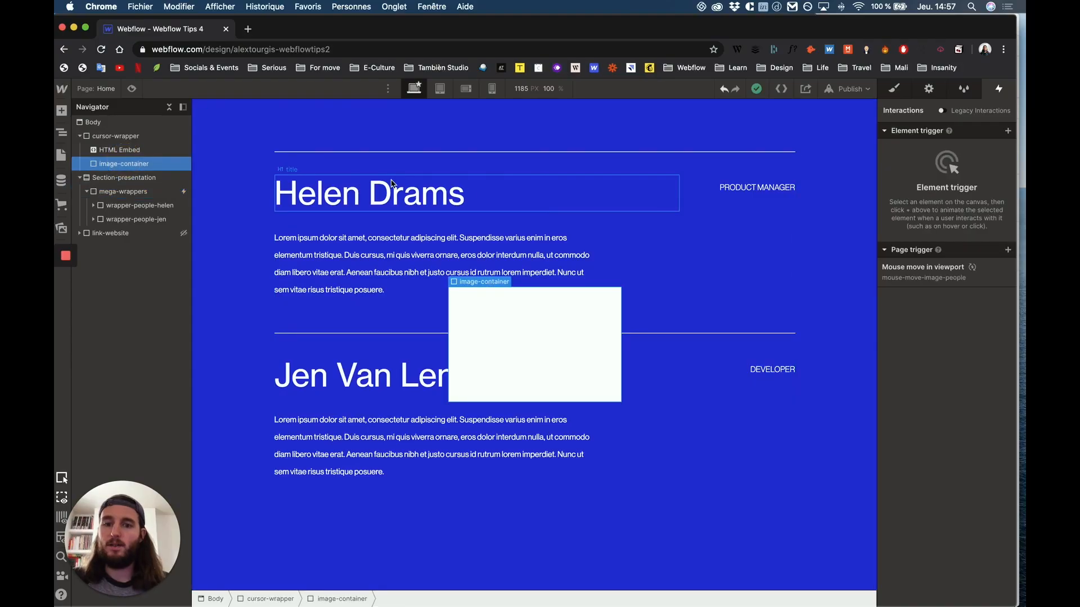
# Step: Reset the background color of image-container to its initial value
pyautogui.click(895, 90)
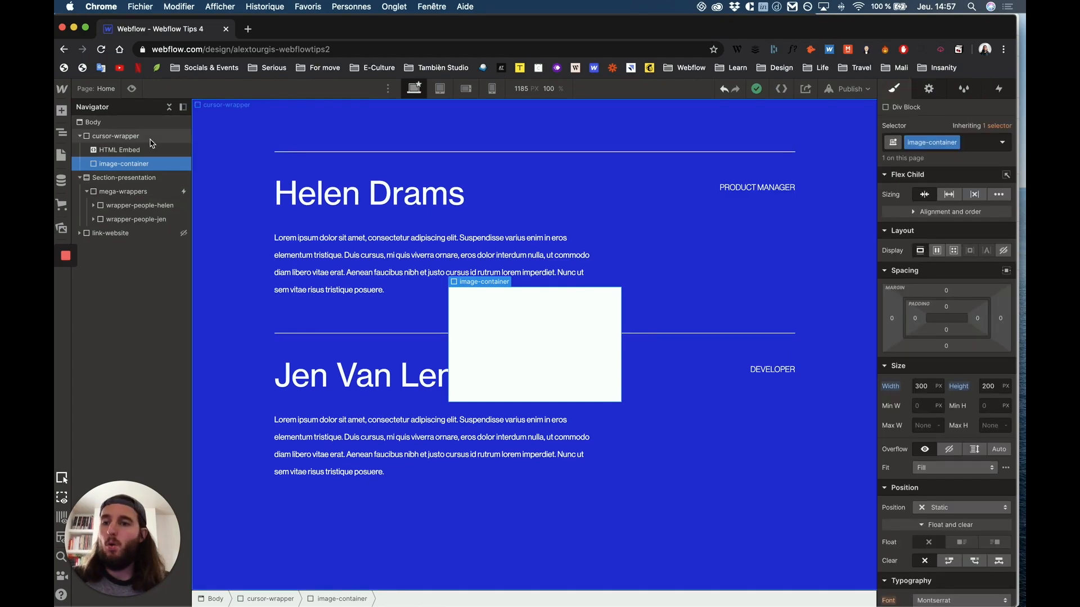
pyautogui.scroll(-10, 911, 475)
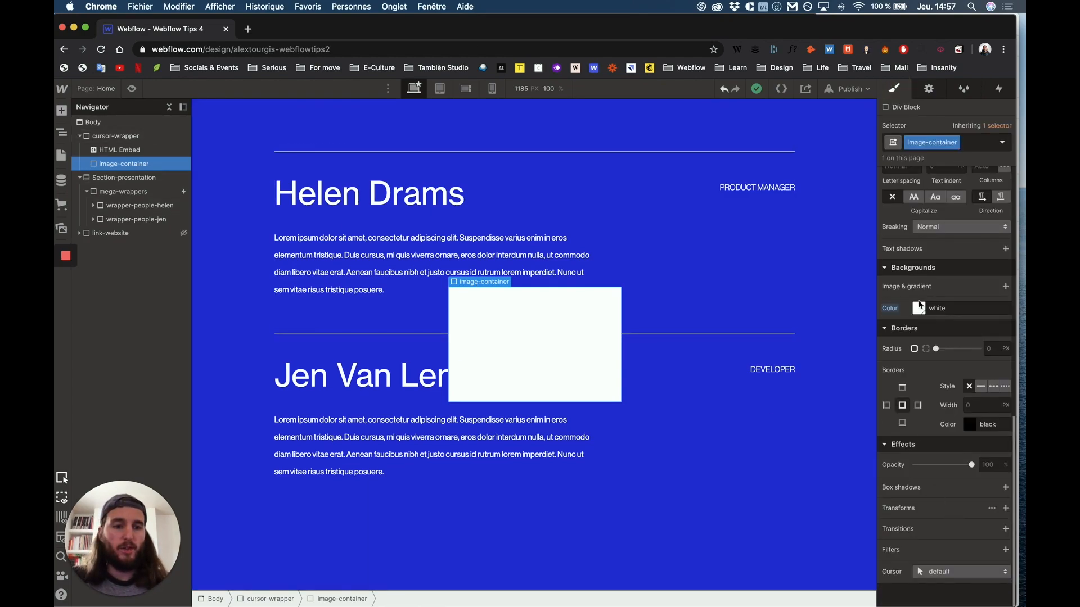
pyautogui.click(889, 308)
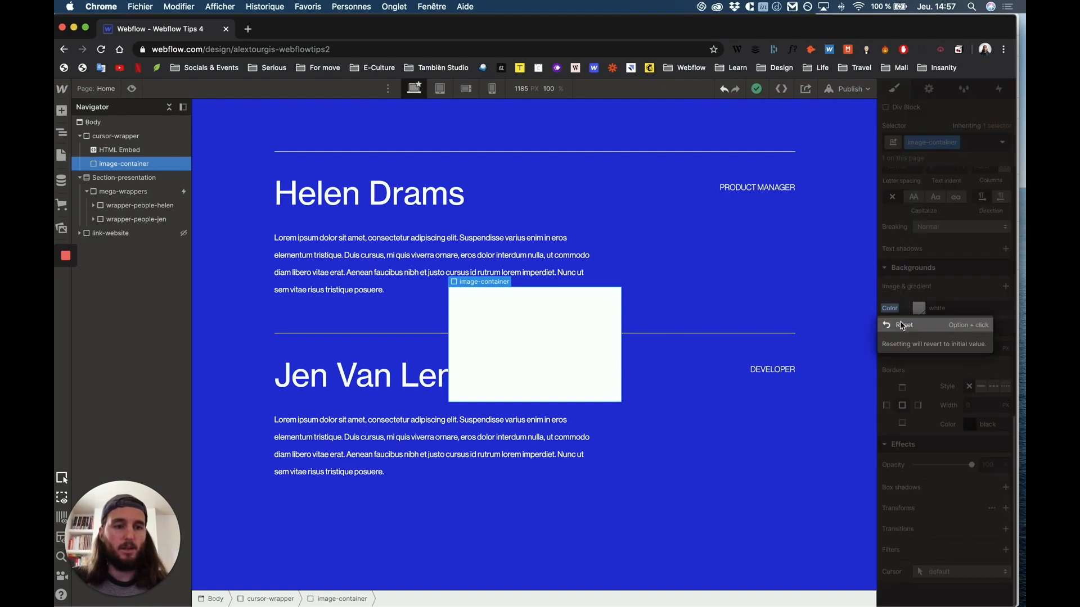
pyautogui.click(899, 323)
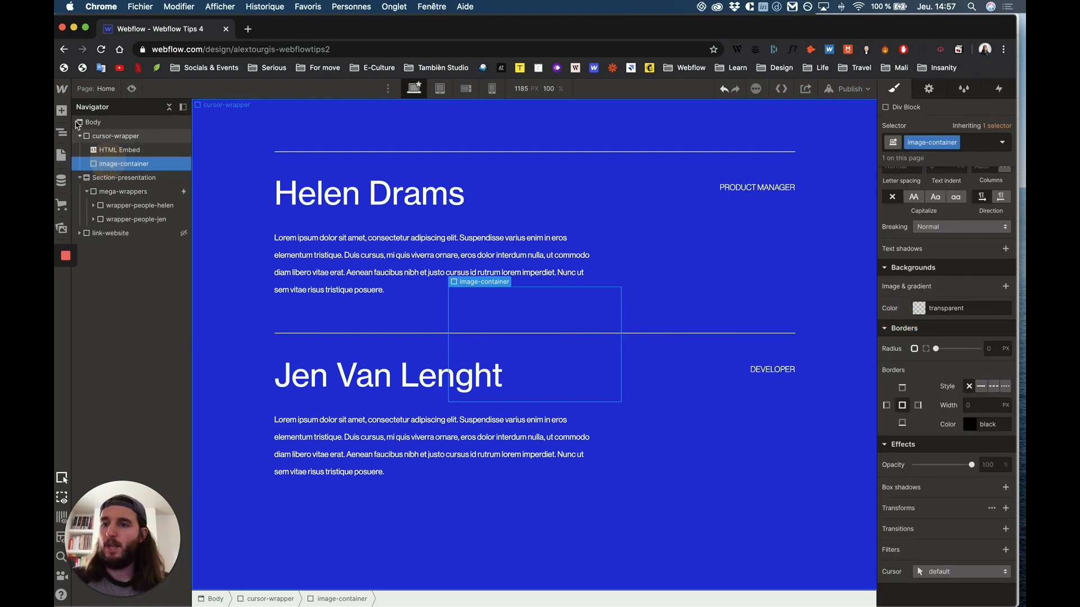
# Step: Add an Image element inside image-container and assign it the photo of the person in red with a laptop
pyautogui.click(61, 111)
pyautogui.scroll(-10, 97, 317)
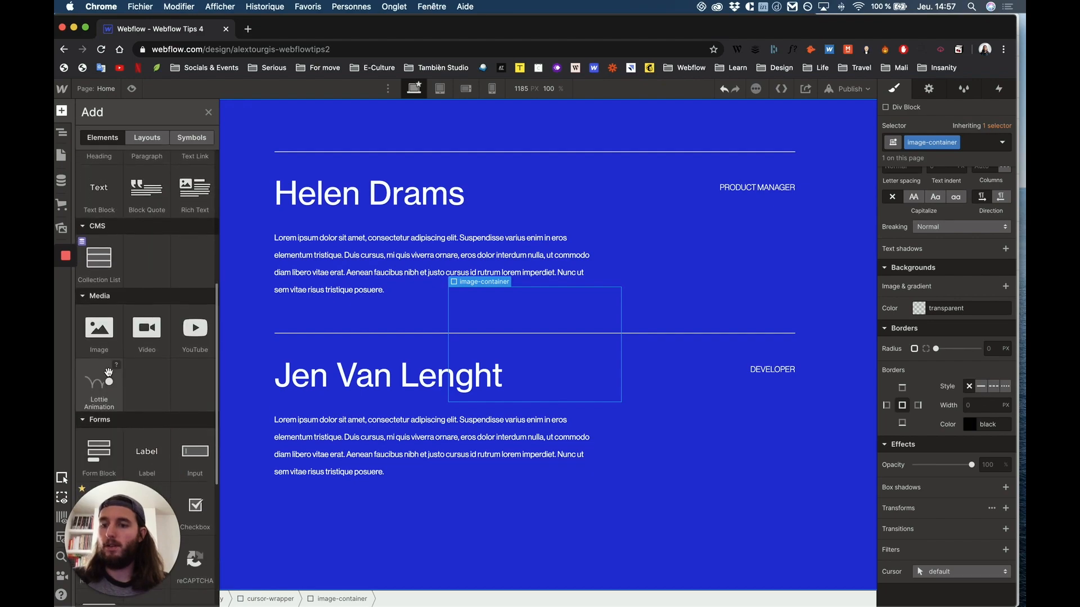
pyautogui.moveTo(97, 317); pyautogui.dragTo(131, 166)
pyautogui.click(542, 403)
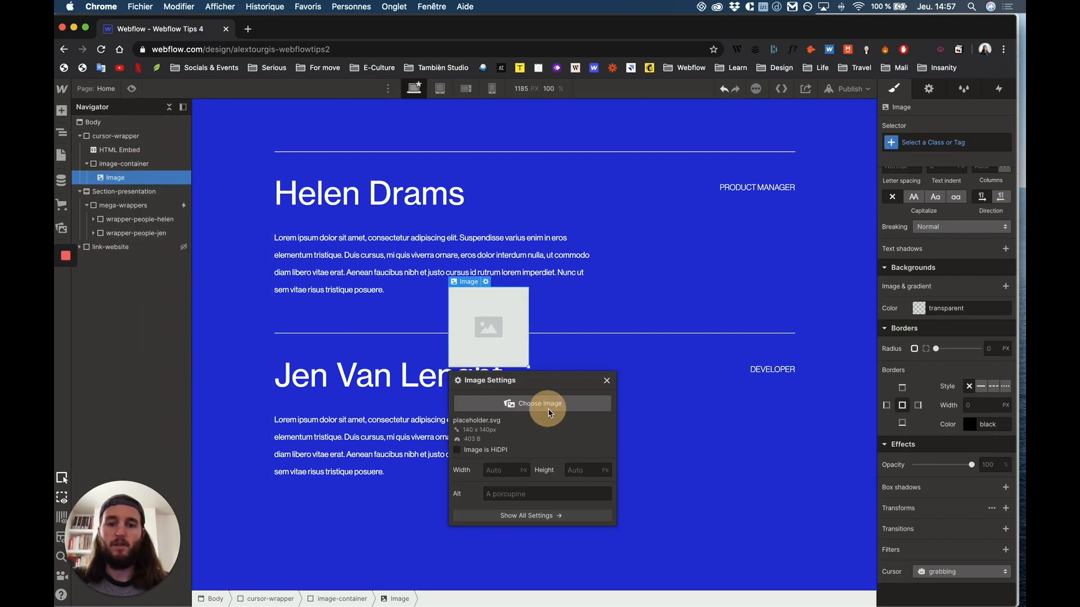
pyautogui.click(150, 204)
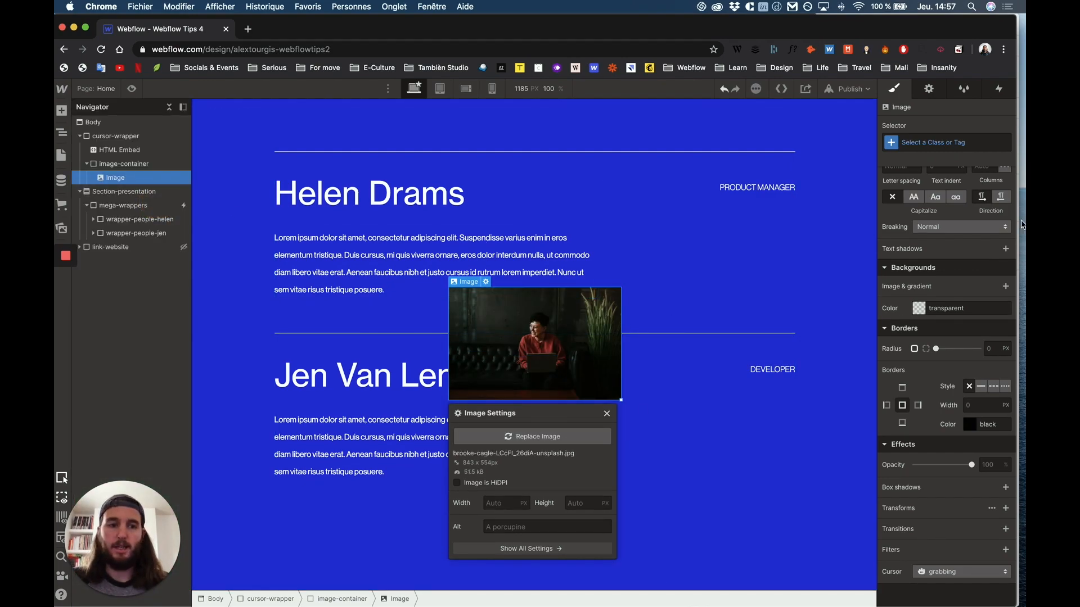
# Step: Create the class image-helen on the new image
pyautogui.scroll(10, 944, 360)
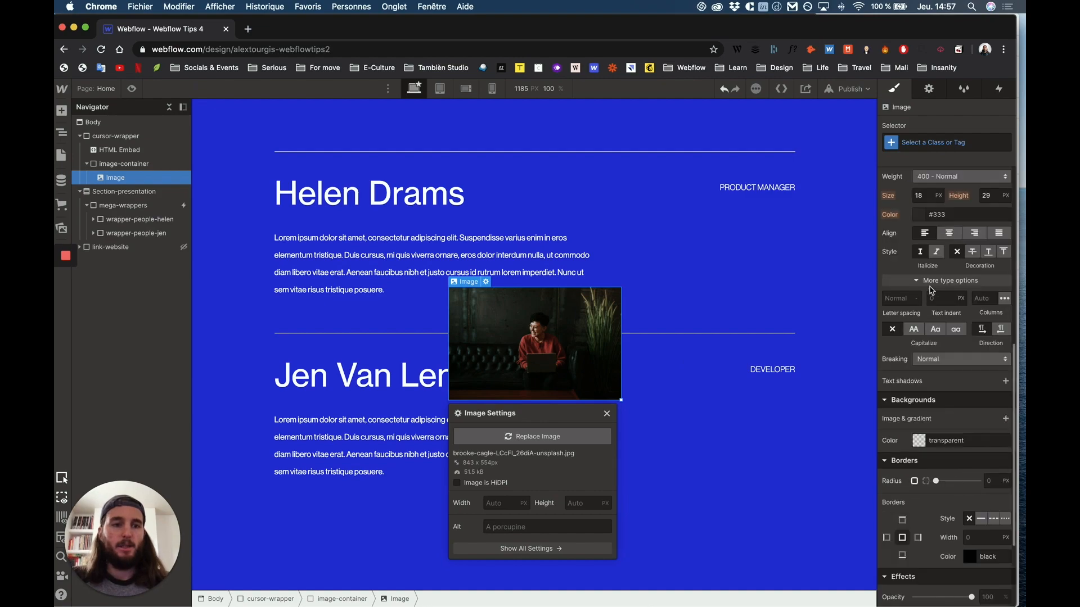
pyautogui.click(924, 330)
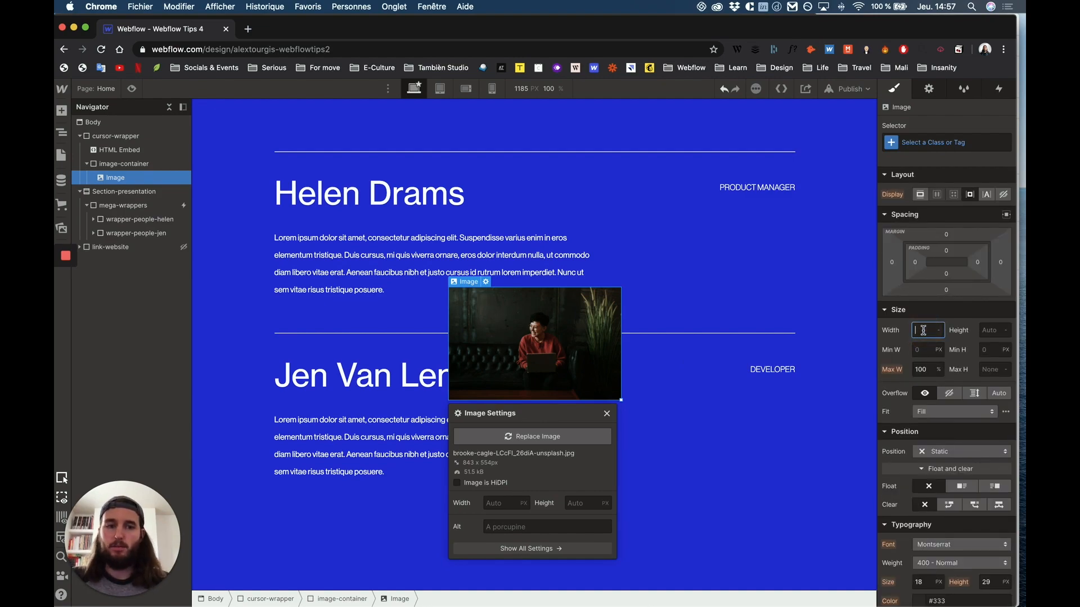
pyautogui.click(937, 140)
pyautogui.write('ima')
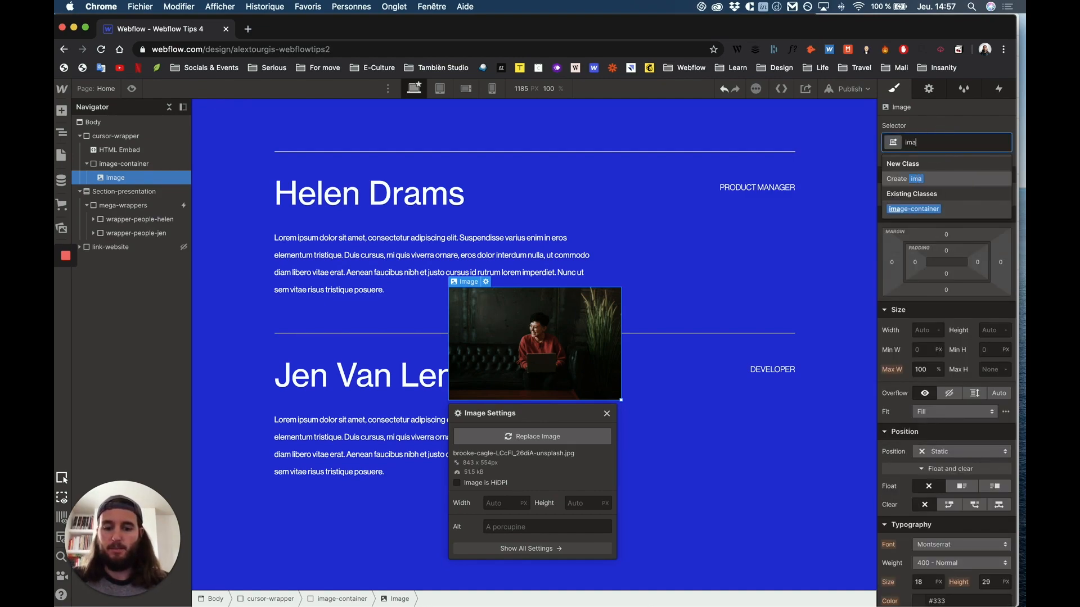
pyautogui.write('ge-helen')
pyautogui.press('Return')
# Step: Set image-helen to 100% width and 100% height with its fit set to Cover, and close the image settings
pyautogui.click(925, 329)
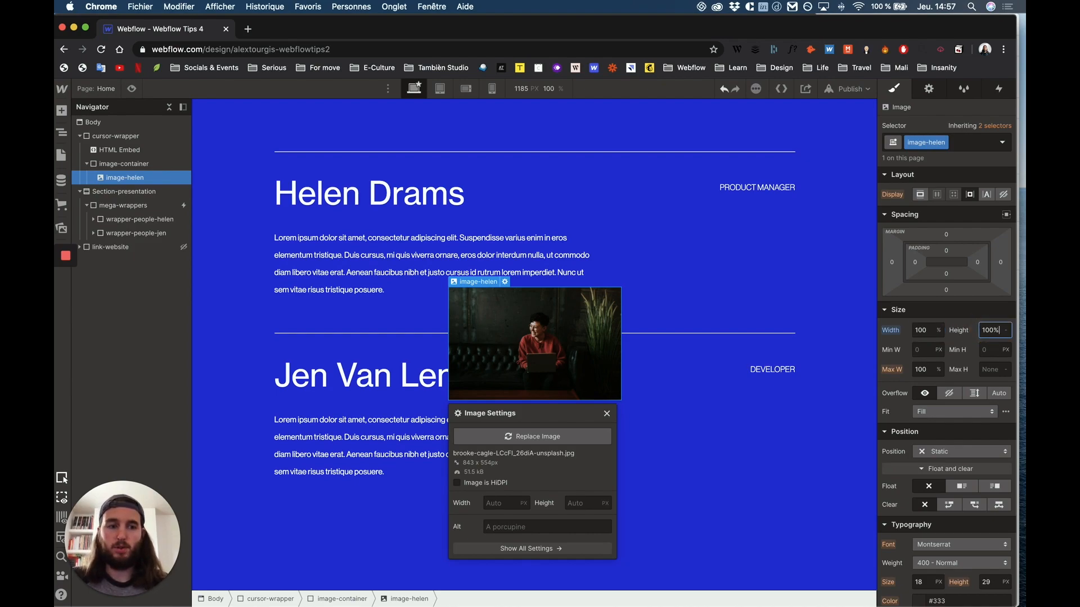
pyautogui.press('Return')
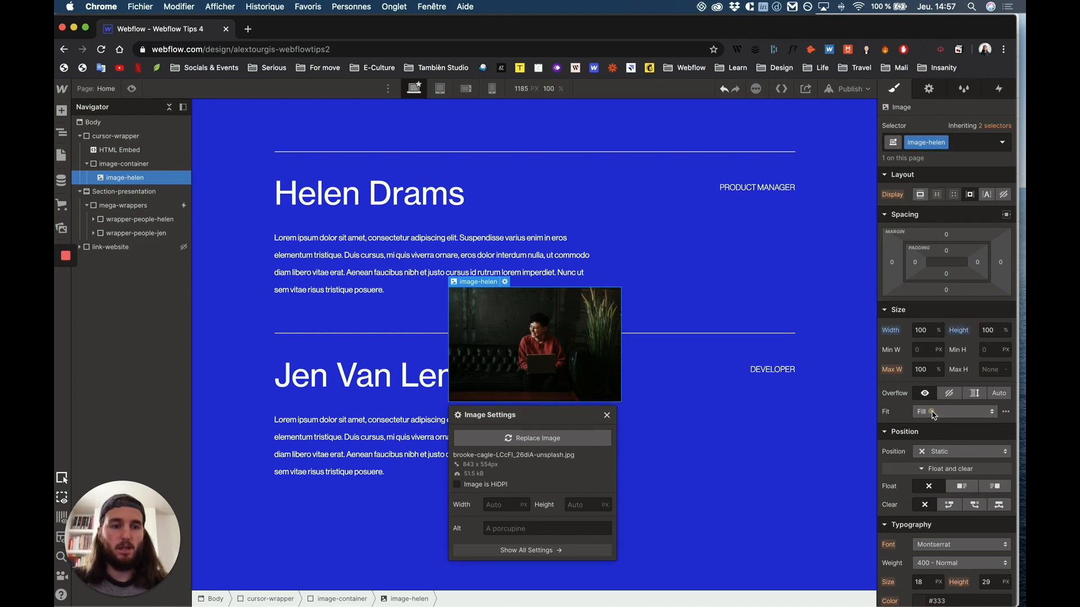
pyautogui.click(933, 414)
pyautogui.click(932, 440)
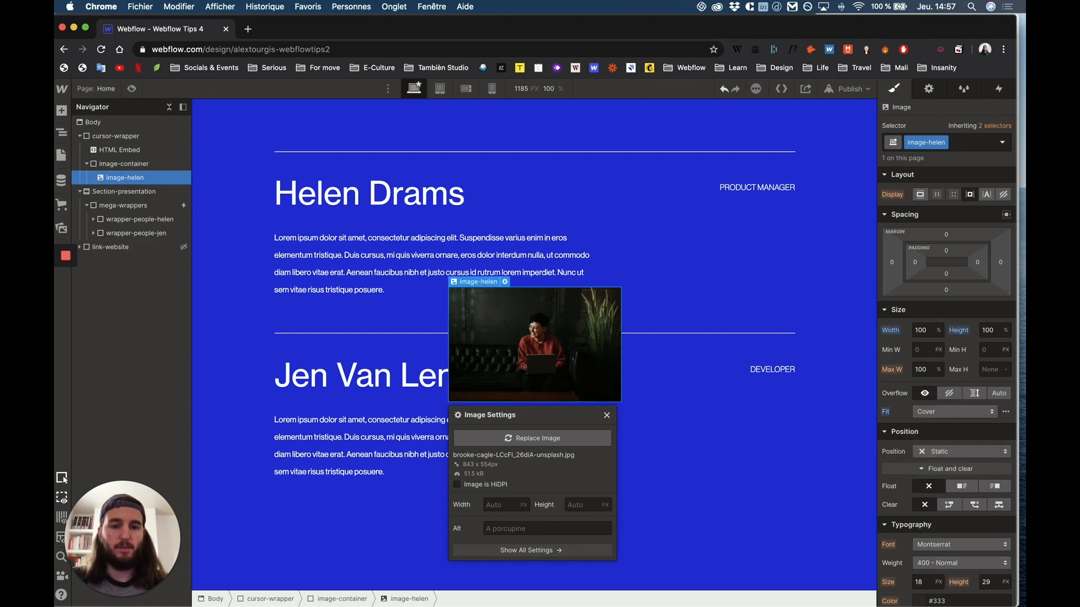
pyautogui.click(606, 415)
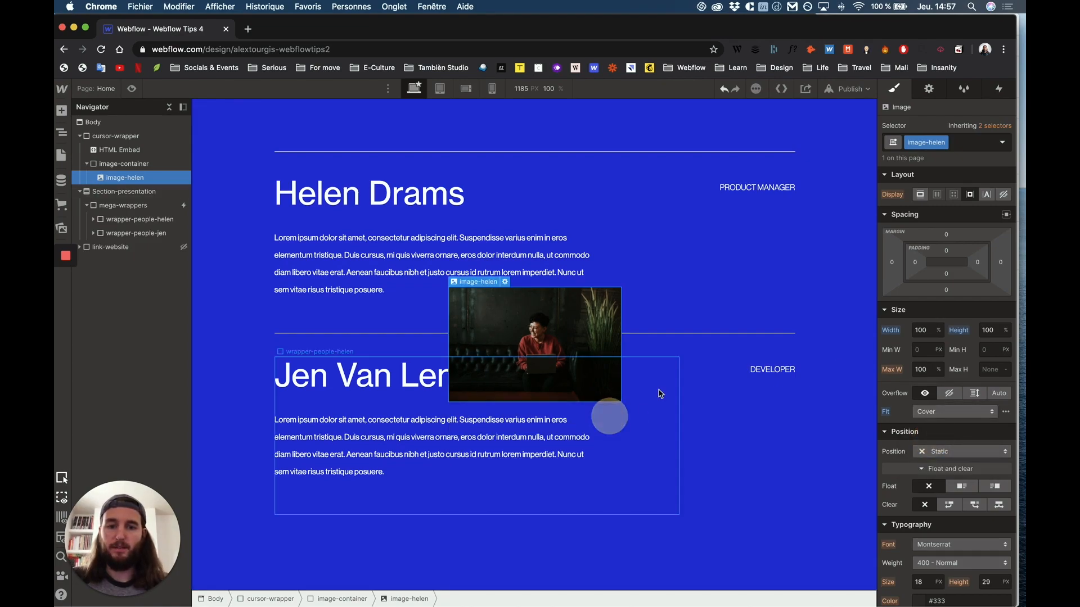
# Step: Duplicate the image-helen element within image-container and give the copy a duplicated class renamed image-jen
pyautogui.press('super+c')
pyautogui.press('super+v')
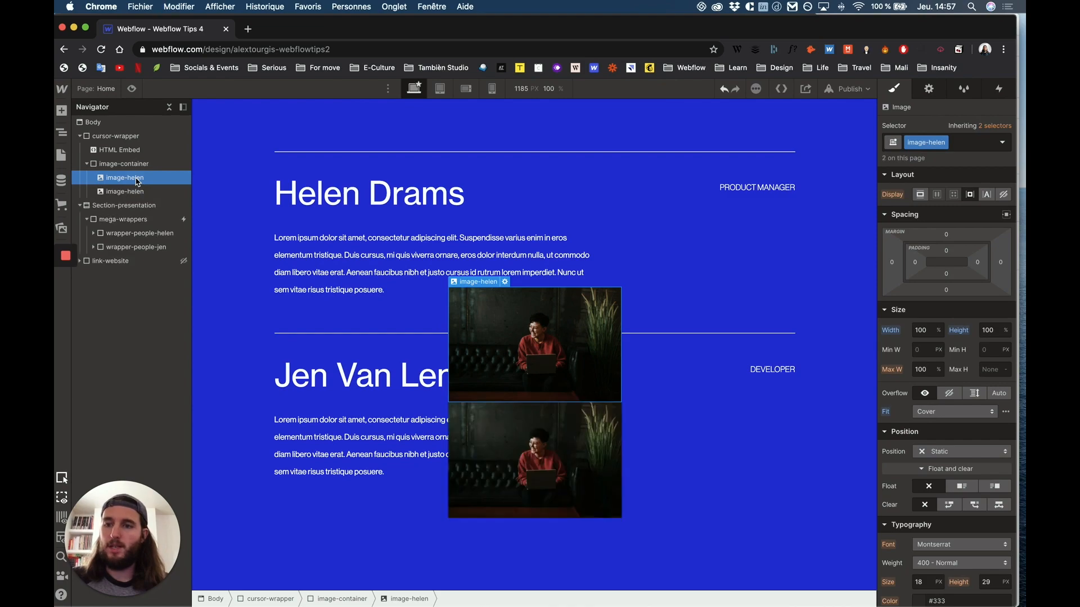
pyautogui.click(141, 193)
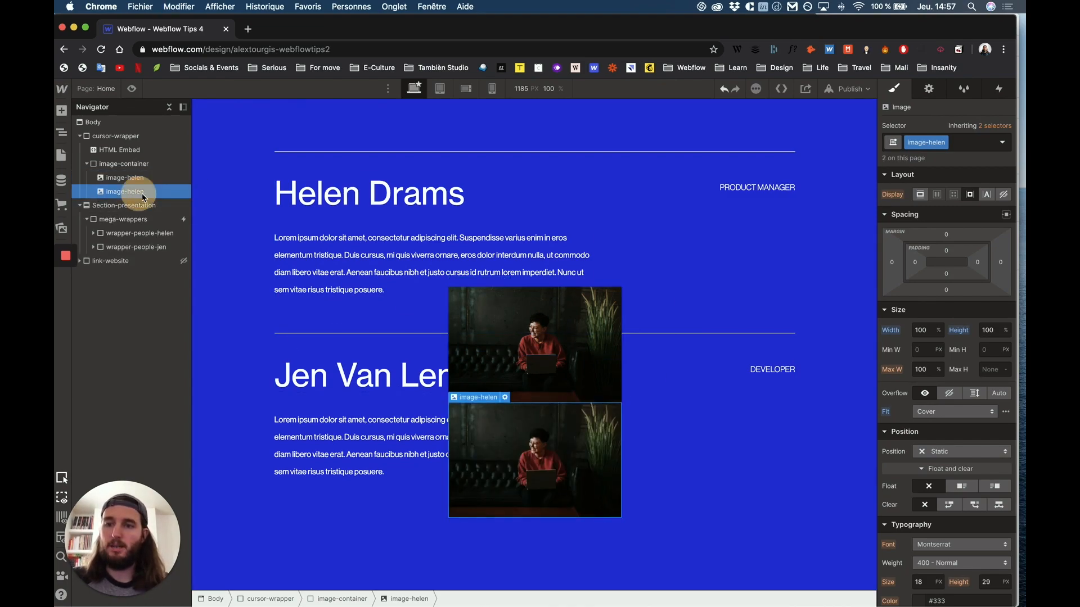
pyautogui.click(944, 143)
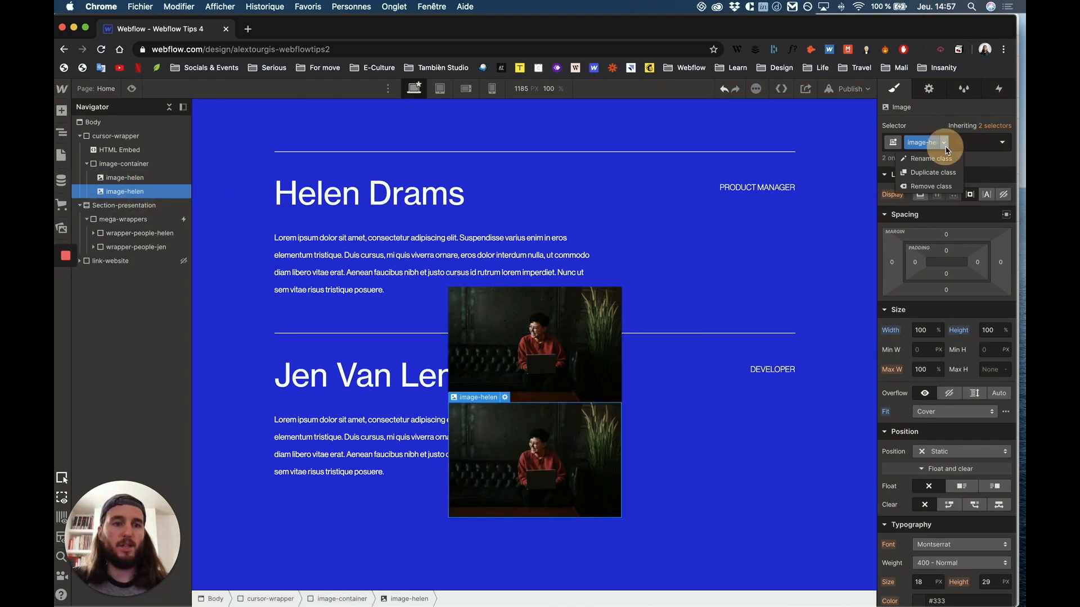
pyautogui.click(932, 172)
pyautogui.press('BackSpace')
pyautogui.press('BackSpace')
pyautogui.press('BackSpace')
pyautogui.press('BackSpace')
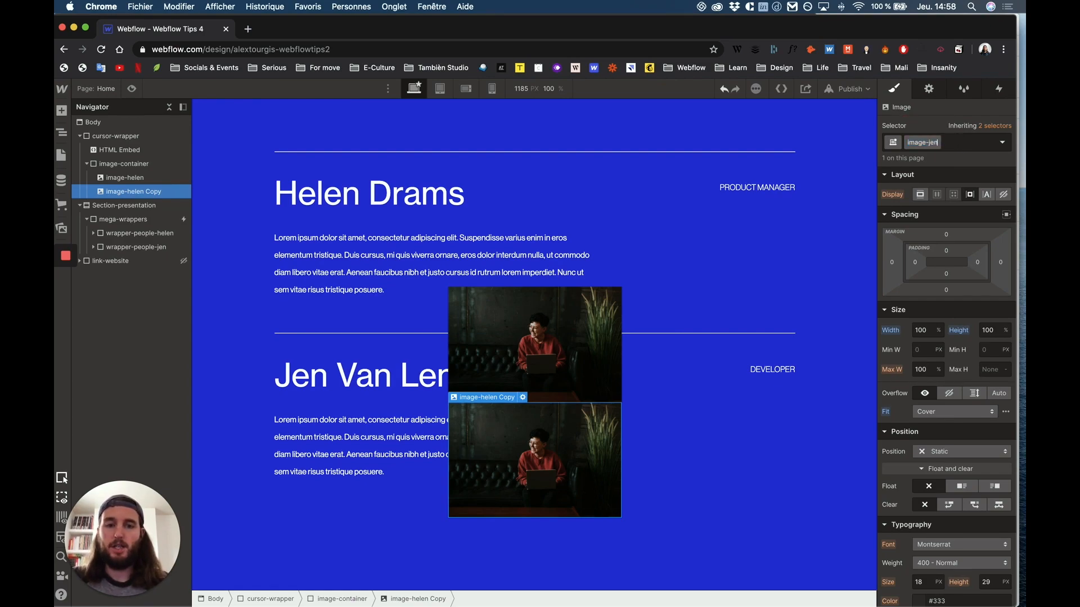
pyautogui.press('Return')
# Step: Replace the picture of image-jen with the photo of the seated blonde woman from the assets
pyautogui.click(498, 397)
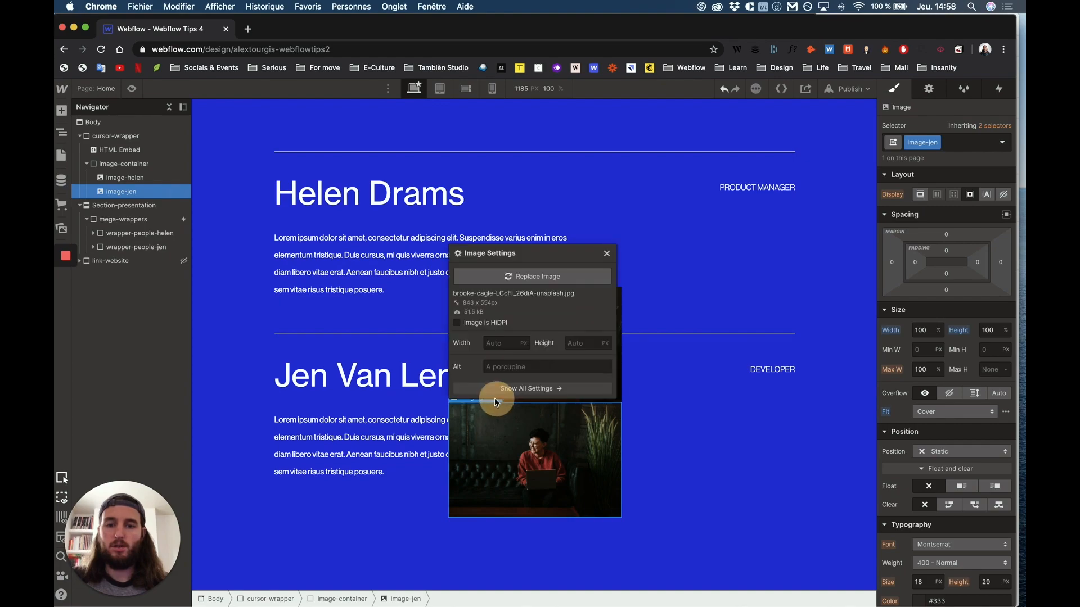
pyautogui.click(532, 276)
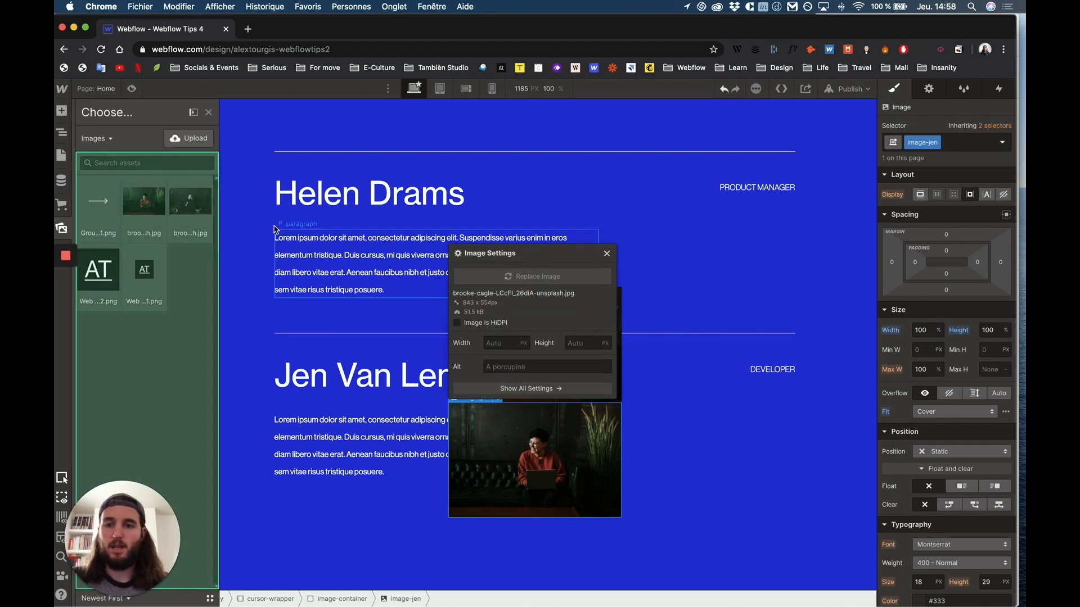
pyautogui.click(185, 200)
pyautogui.click(606, 253)
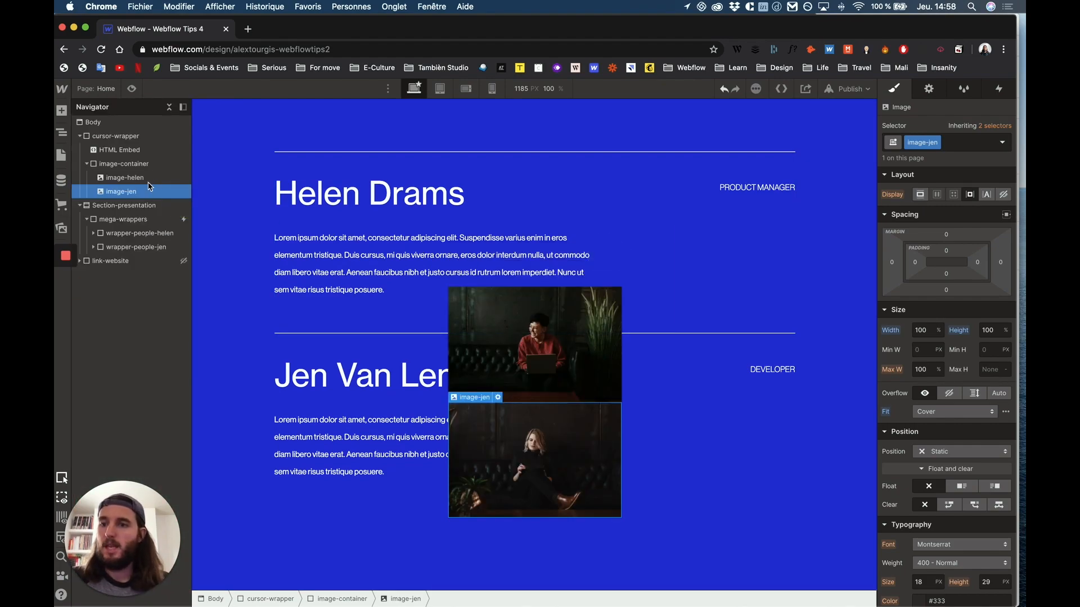
# Step: Set the overflow of image-container to hidden and preview the page
pyautogui.click(117, 164)
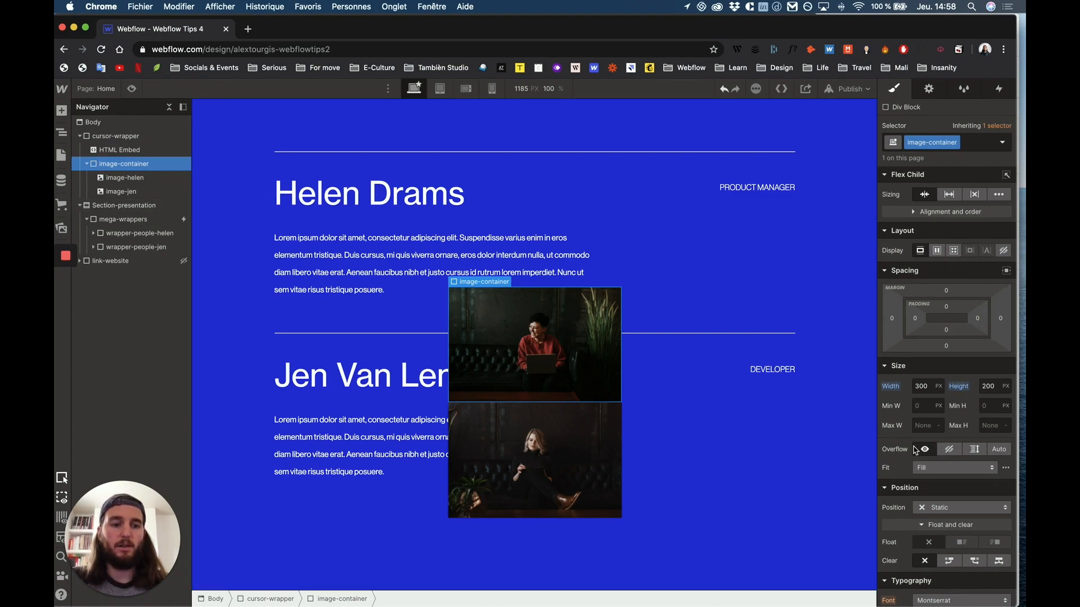
pyautogui.click(950, 451)
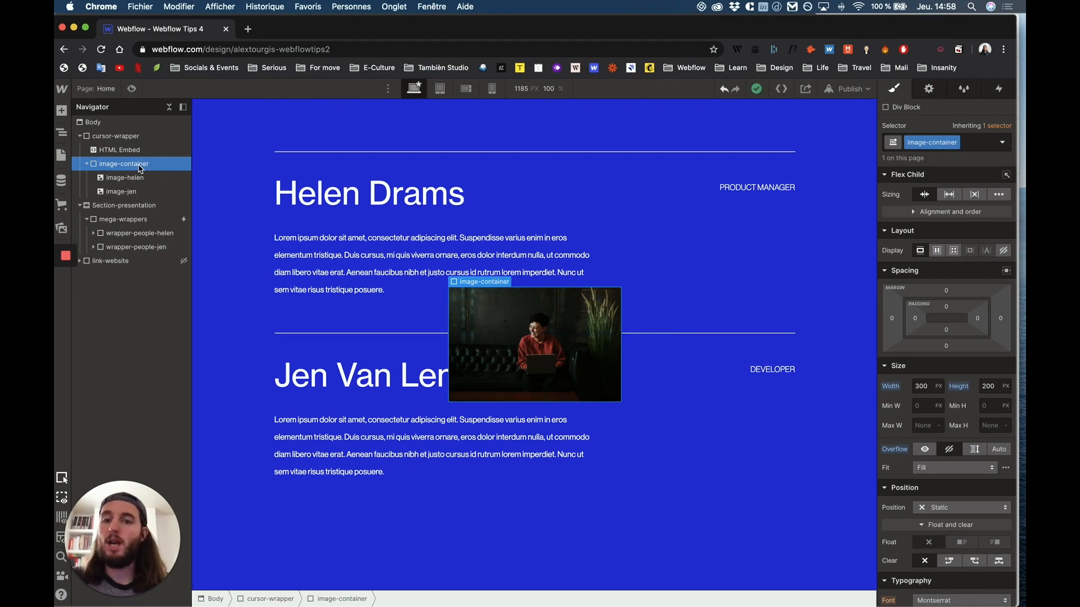
pyautogui.click(132, 90)
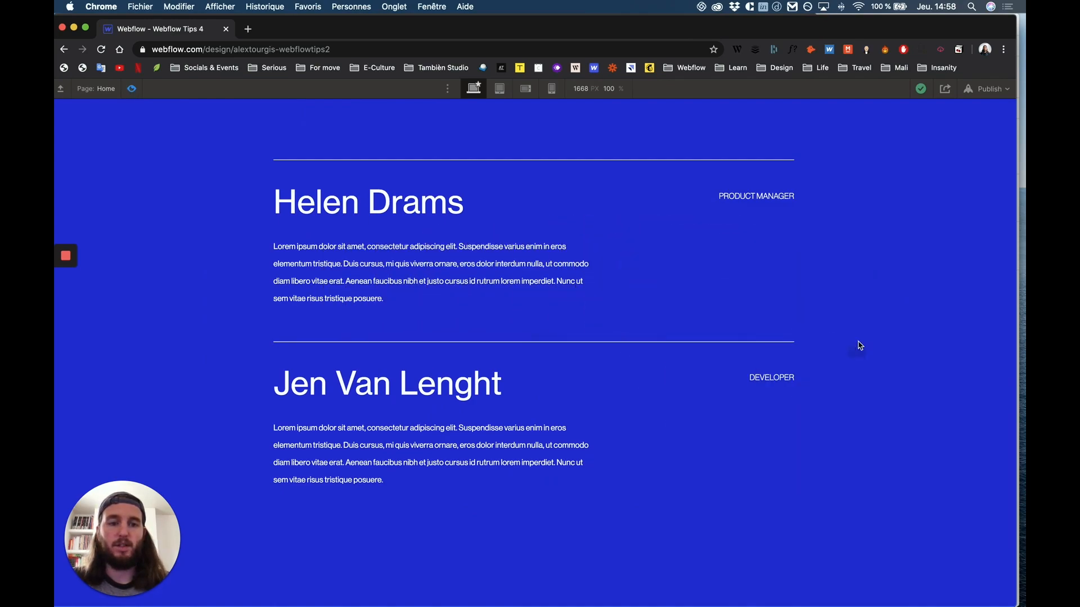
pyautogui.click(131, 89)
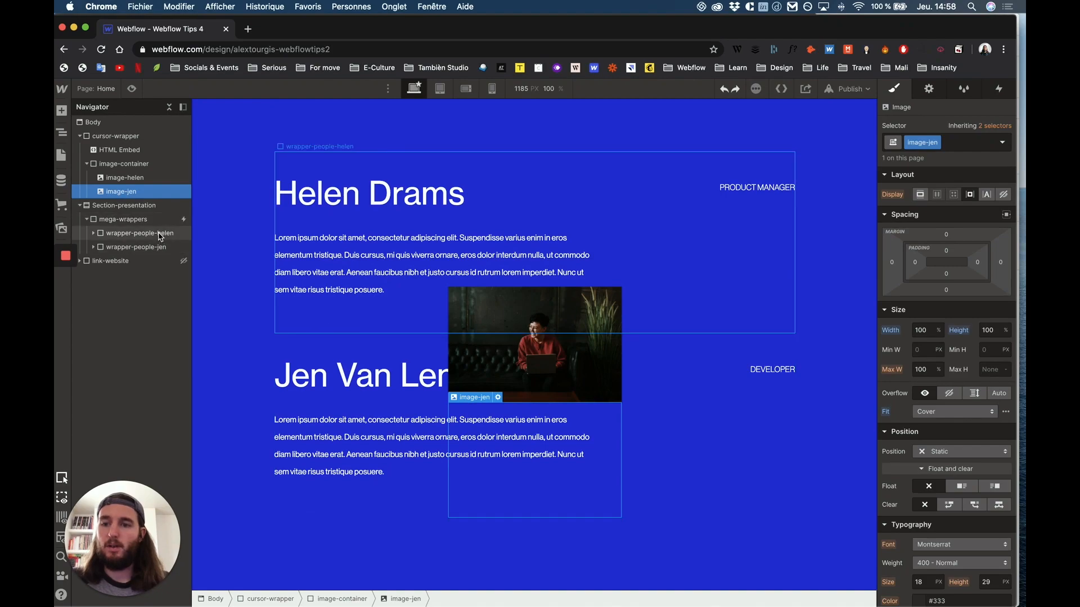
# Step: Add a Mouse hover element trigger to wrapper-people-helen
pyautogui.click(150, 235)
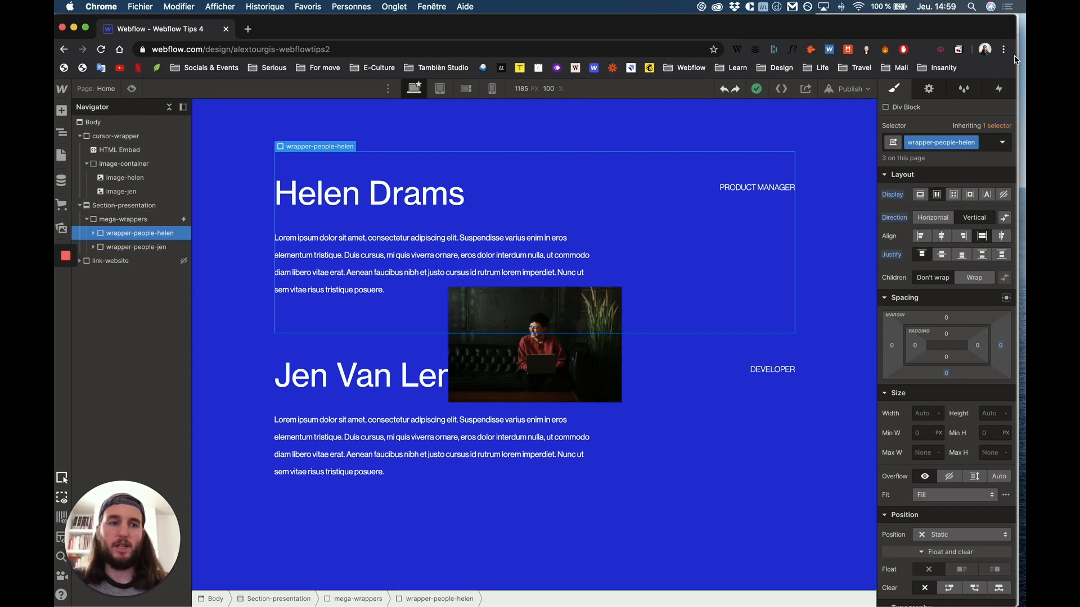
pyautogui.click(1001, 88)
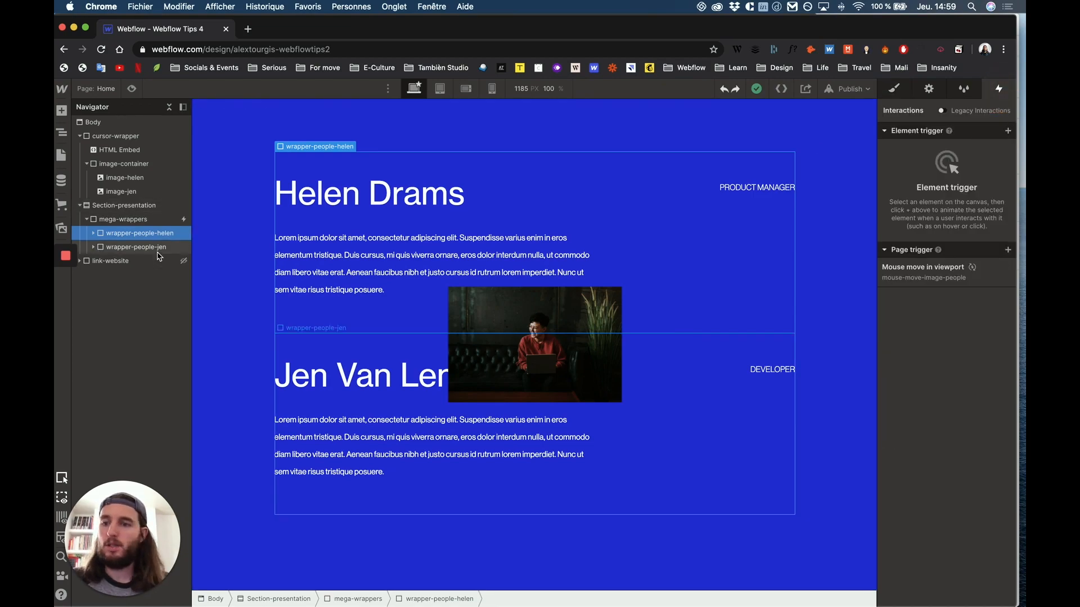
pyautogui.click(1008, 131)
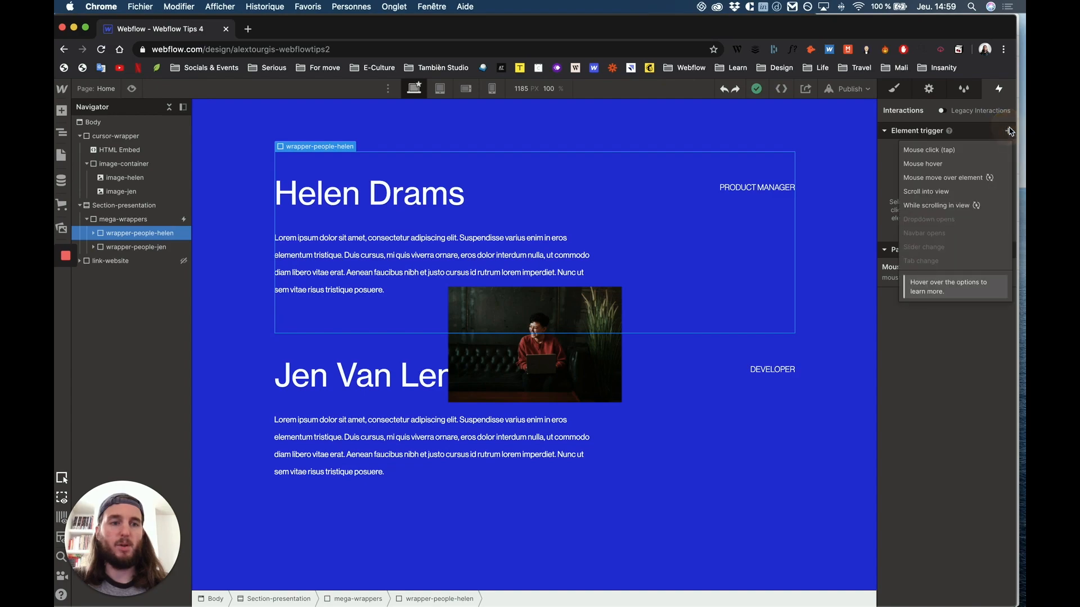
pyautogui.click(936, 164)
# Step: Make the hover-in action start a new timed animation named image-hover-helen-in
pyautogui.click(956, 193)
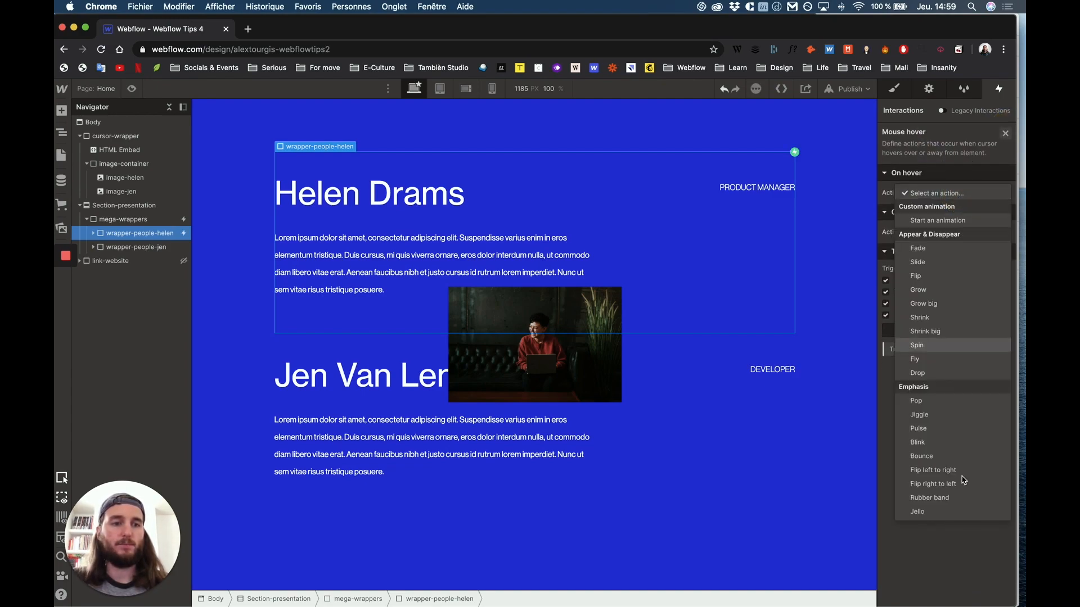
pyautogui.click(958, 221)
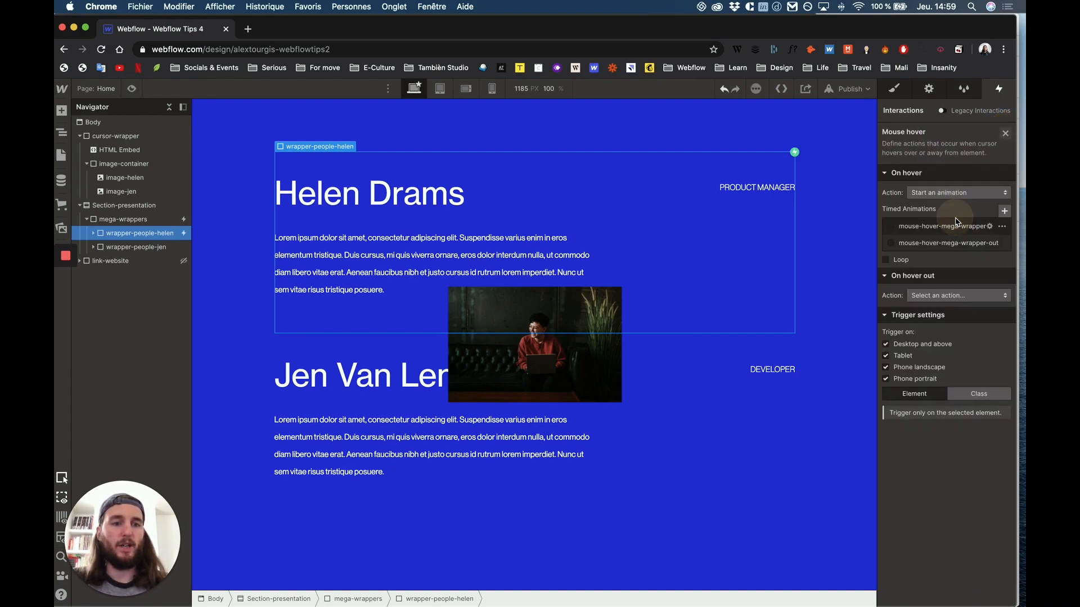
pyautogui.click(1004, 212)
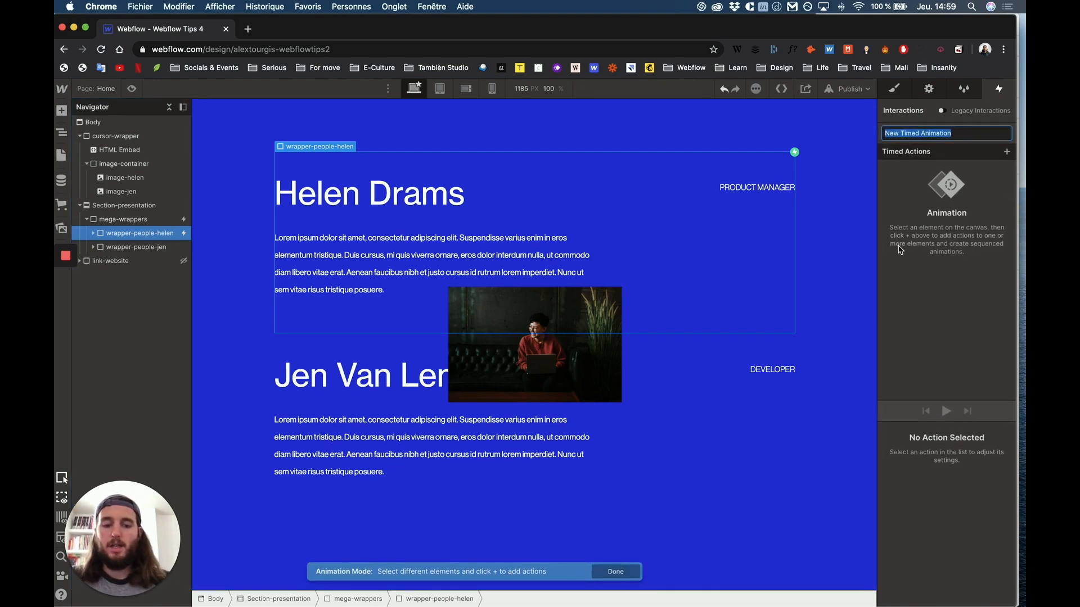
pyautogui.write('image-hover-helen-in')
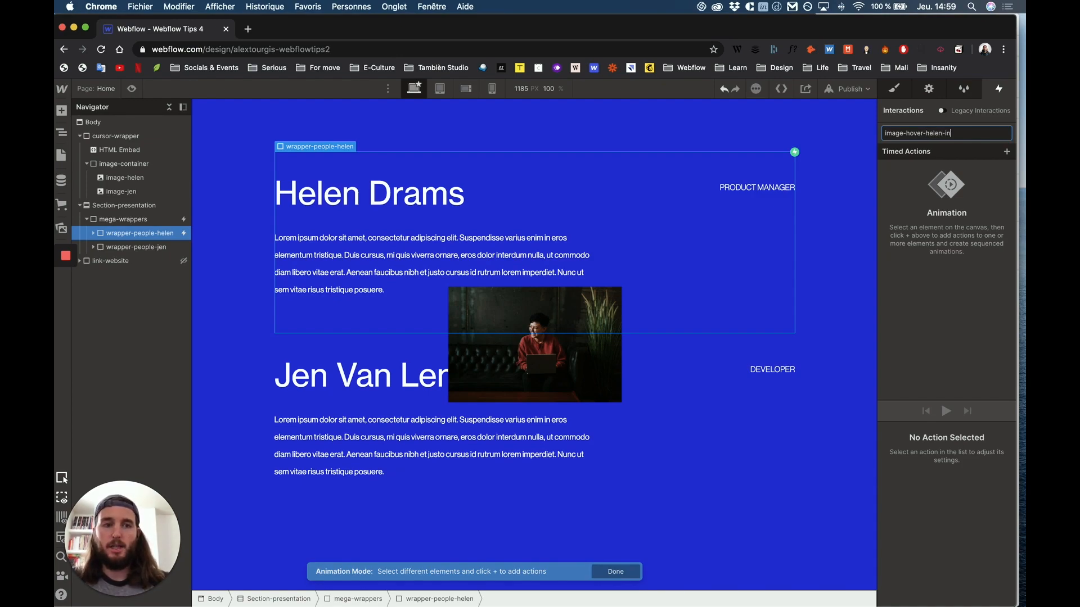
pyautogui.press('Return')
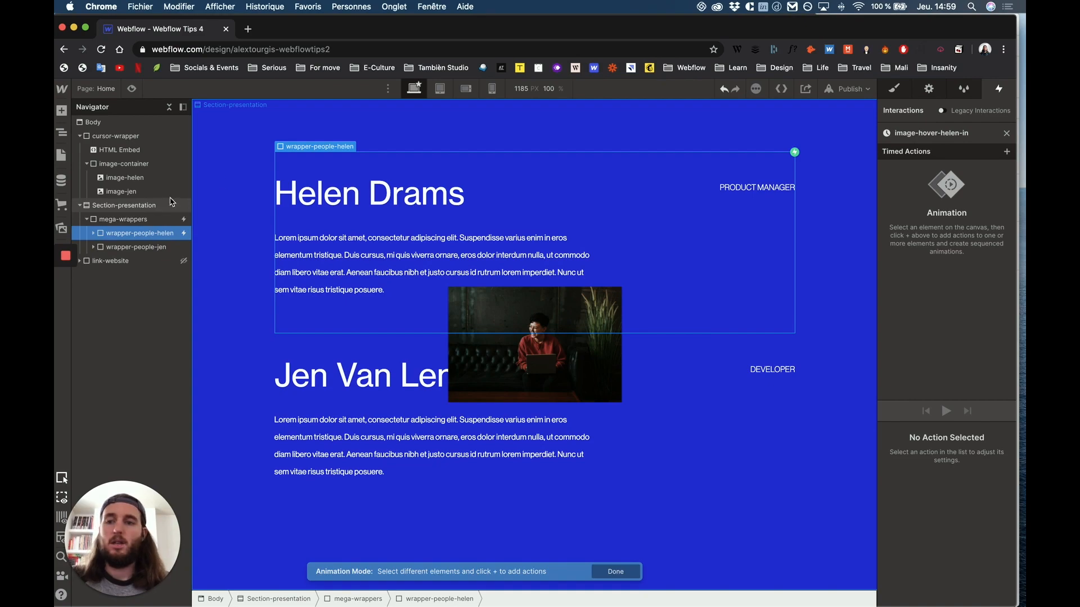
# Step: Add a Scale action for image-helen to the timed animation, removing the mistakenly added Move action
pyautogui.click(136, 179)
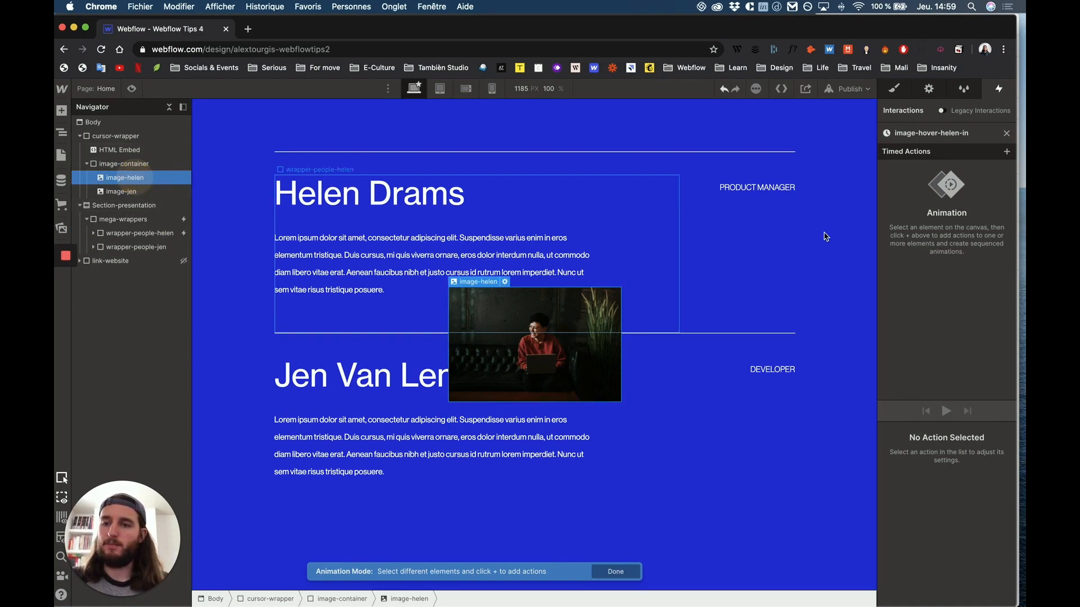
pyautogui.click(1007, 152)
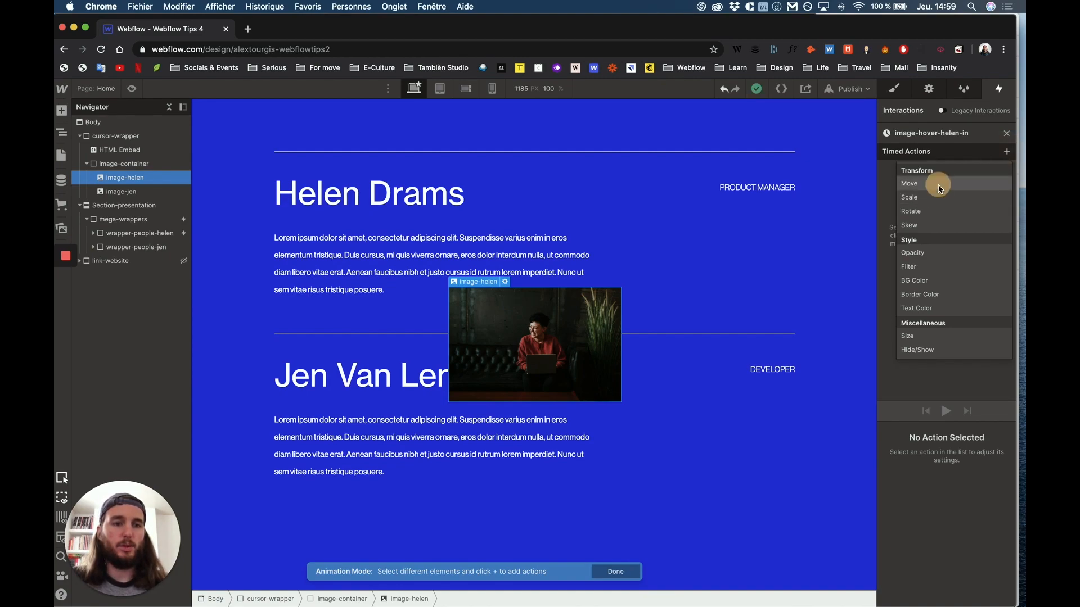
pyautogui.click(938, 188)
pyautogui.click(1007, 152)
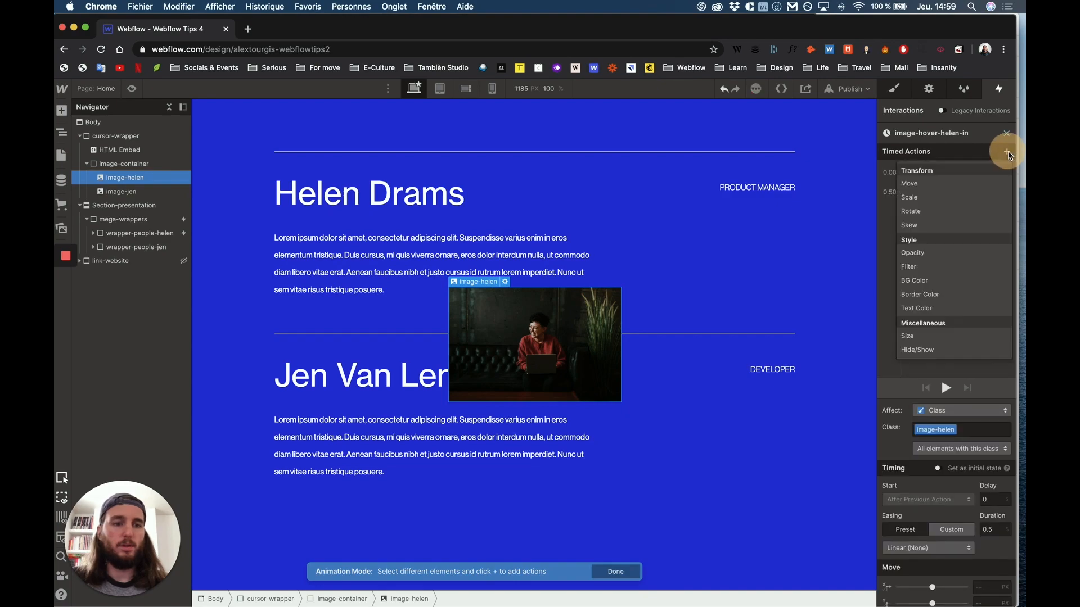
pyautogui.click(922, 199)
pyautogui.rightClick(967, 172)
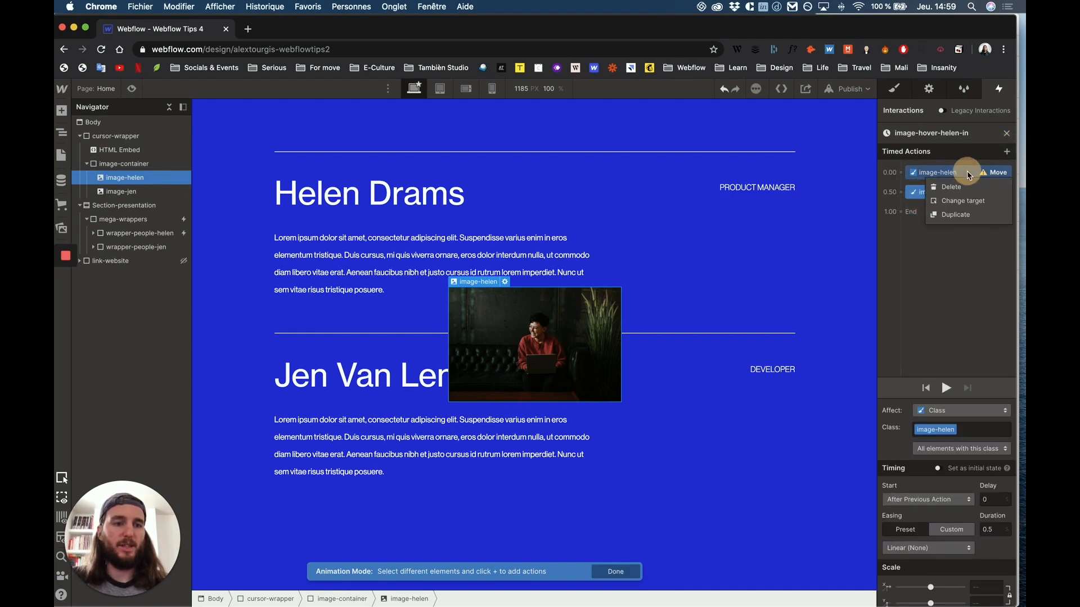
pyautogui.click(960, 186)
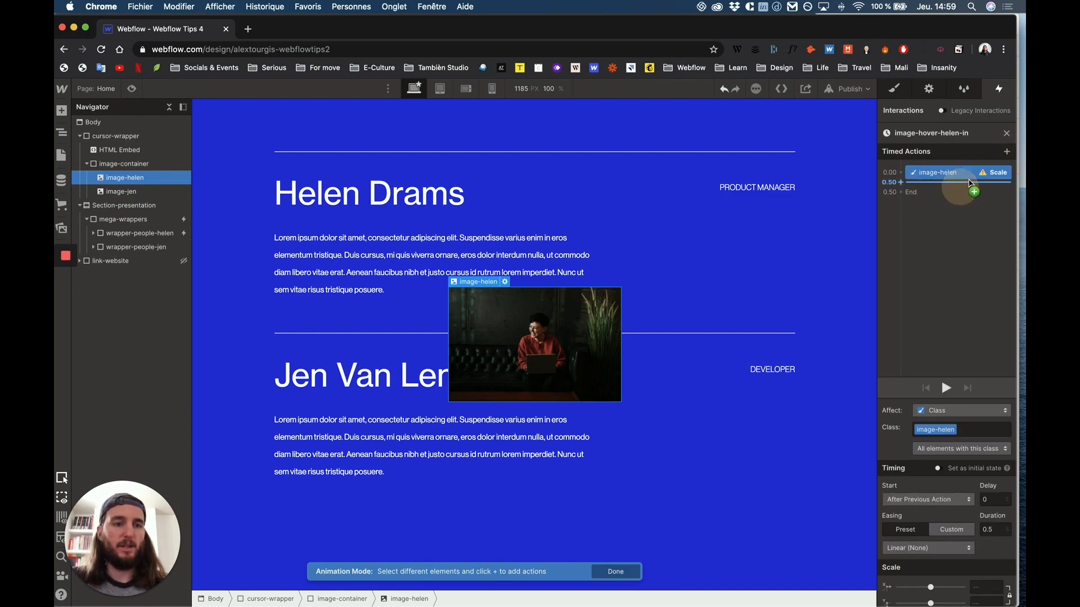
# Step: Add Opacity and Hide/Show actions for image-helen that start together with the Scale action
pyautogui.click(1007, 151)
pyautogui.click(933, 254)
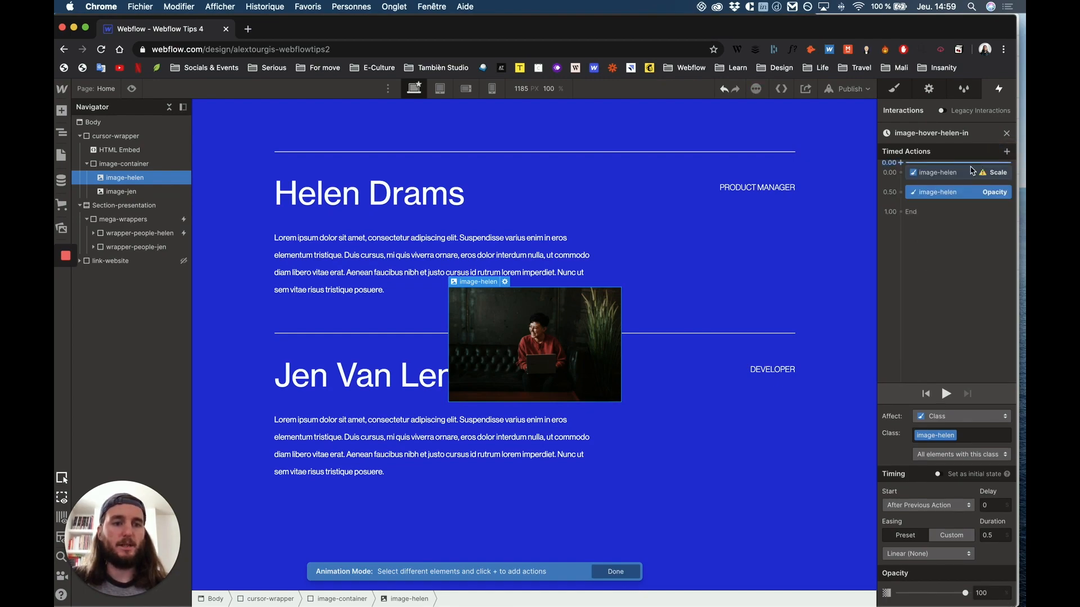
pyautogui.moveTo(954, 183); pyautogui.dragTo(950, 172)
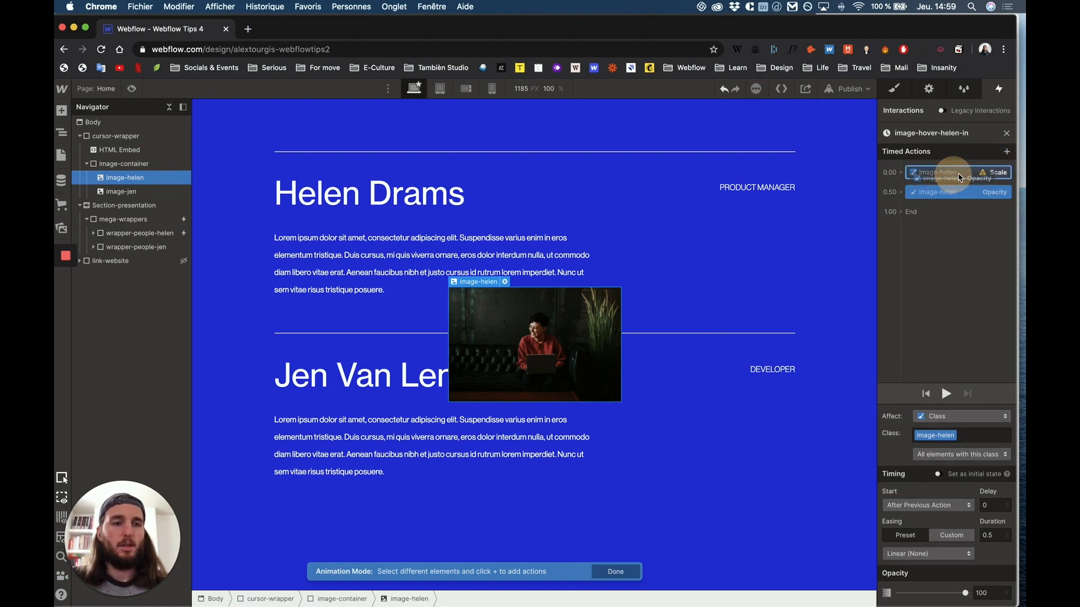
pyautogui.click(1007, 152)
pyautogui.click(949, 349)
pyautogui.moveTo(956, 203); pyautogui.dragTo(964, 174)
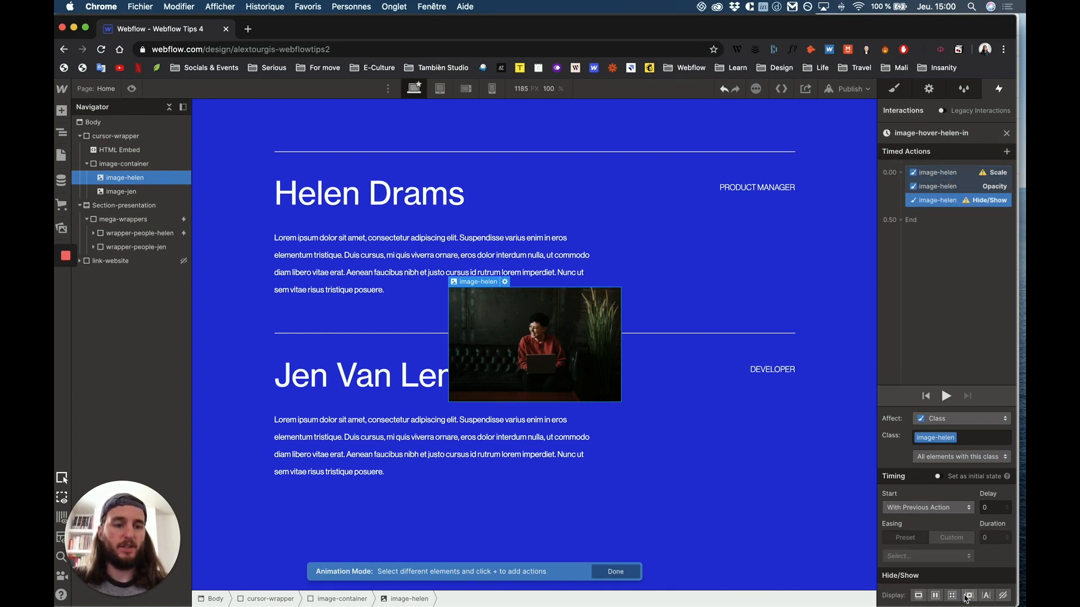
# Step: Set the Hide/Show action's display to none and mark all three image-helen actions as initial state
pyautogui.click(1005, 598)
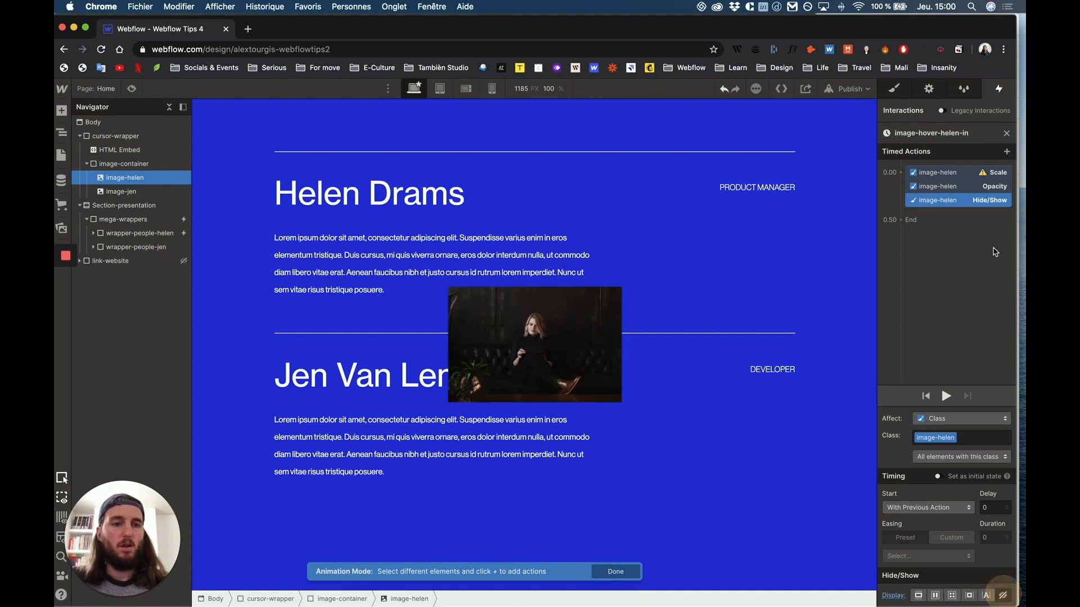
pyautogui.keyDown('shift'); pyautogui.click(968, 178); pyautogui.keyUp('shift')
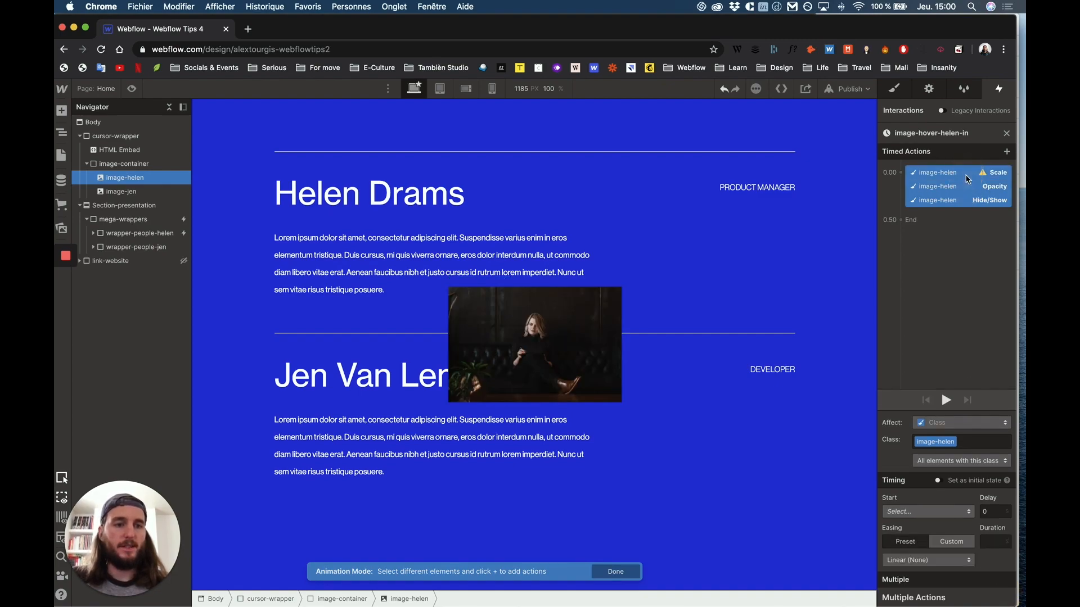
pyautogui.click(938, 481)
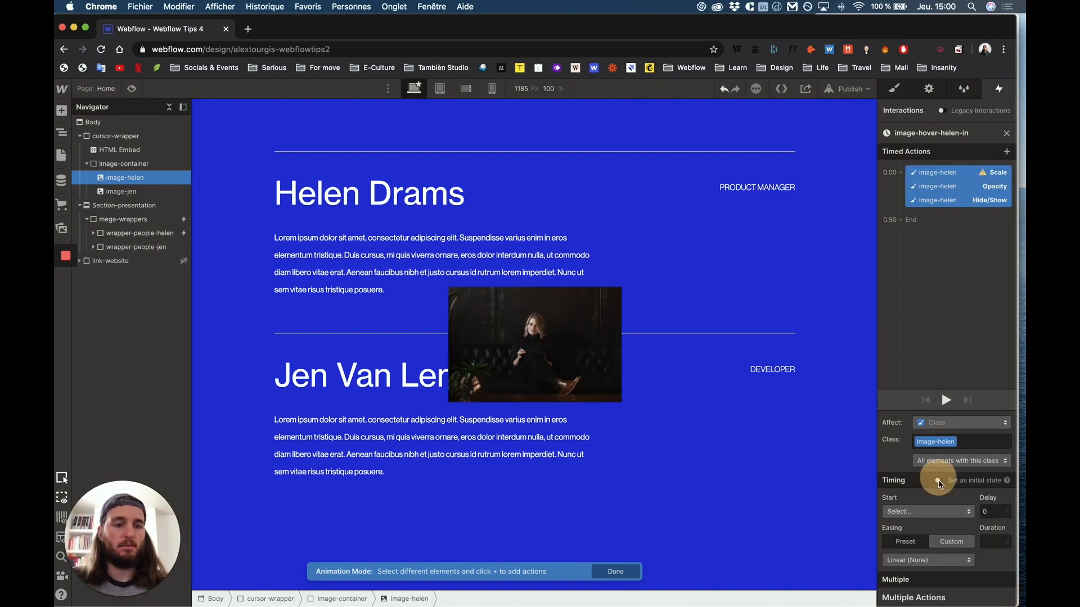
# Step: Make image-helen fully transparent in its initial Opacity action and set its initial Scale to 0 on X and Y
pyautogui.click(972, 202)
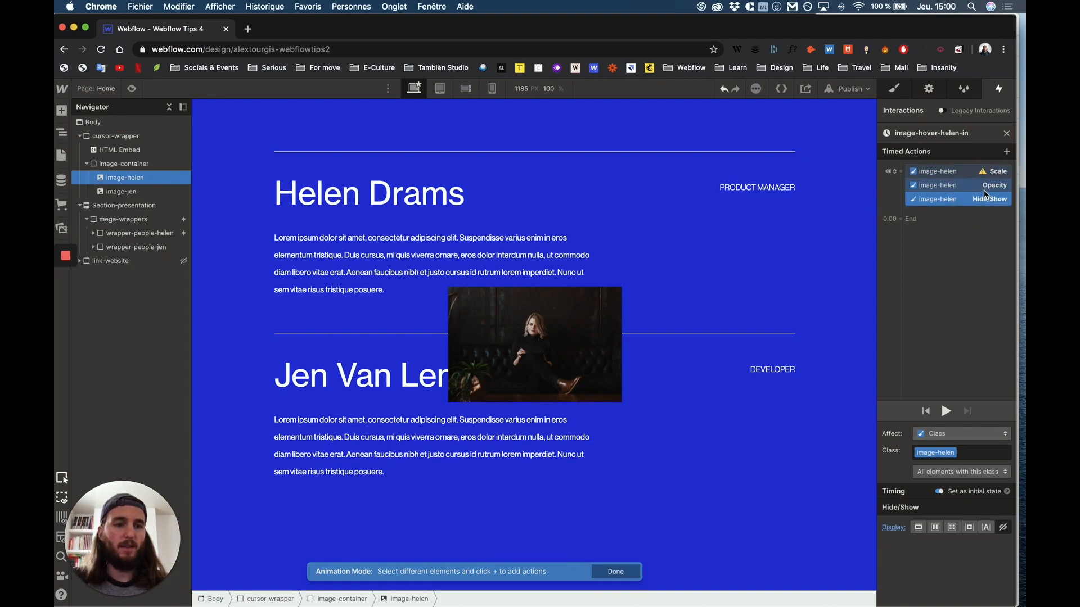
pyautogui.click(983, 185)
pyautogui.click(988, 524)
pyautogui.click(988, 525)
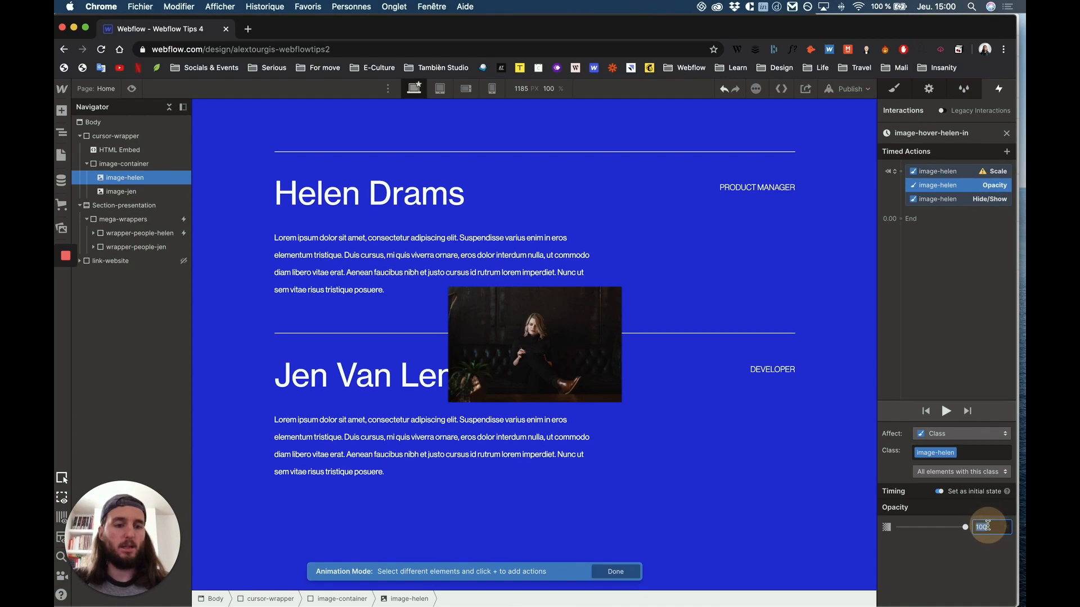
pyautogui.click(964, 172)
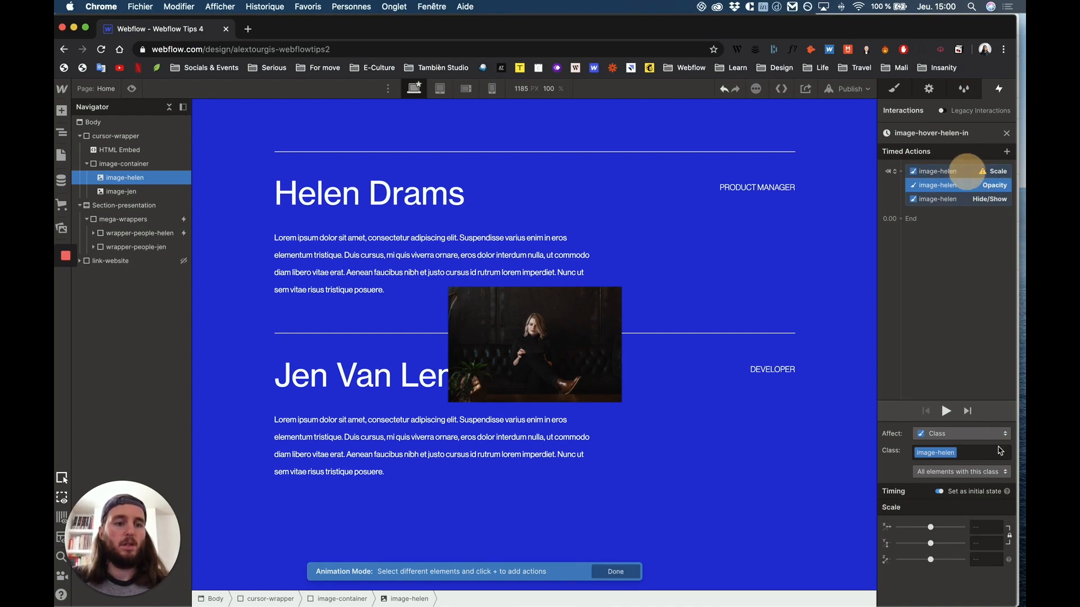
pyautogui.click(981, 529)
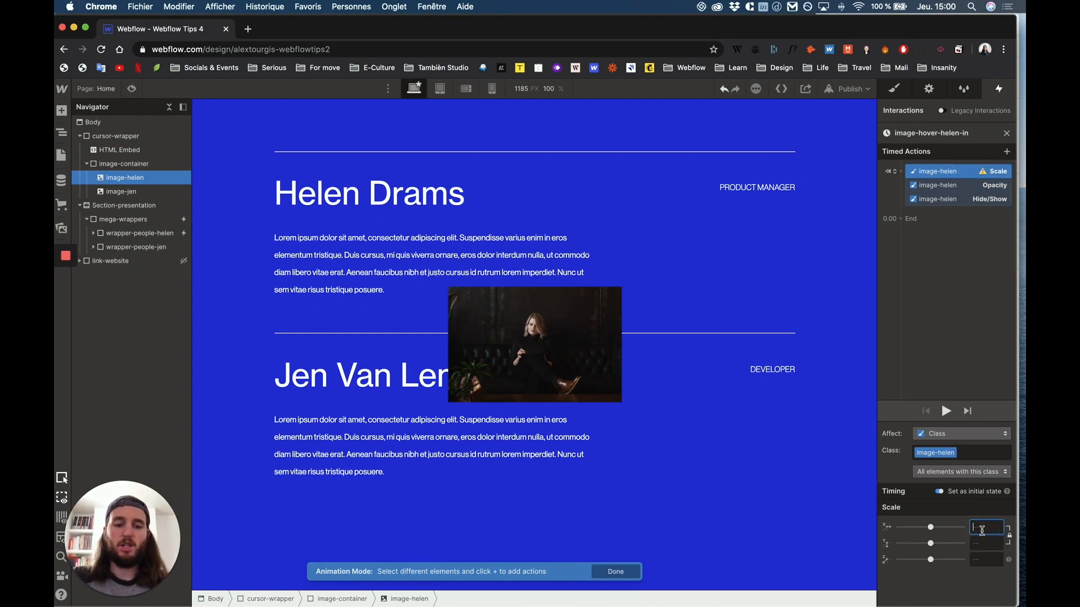
# Step: Duplicate the three initial-state actions of image-helen together
pyautogui.keyDown('shift'); pyautogui.click(942, 188); pyautogui.keyUp('shift')
pyautogui.keyDown('shift'); pyautogui.click(938, 200); pyautogui.keyUp('shift')
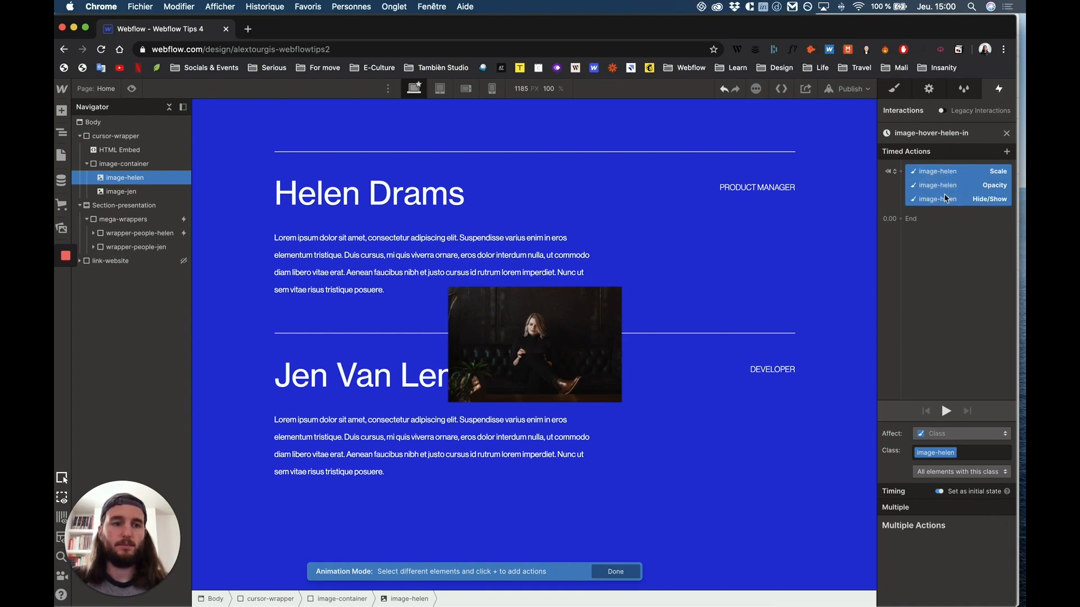
pyautogui.rightClick(928, 199)
pyautogui.click(954, 233)
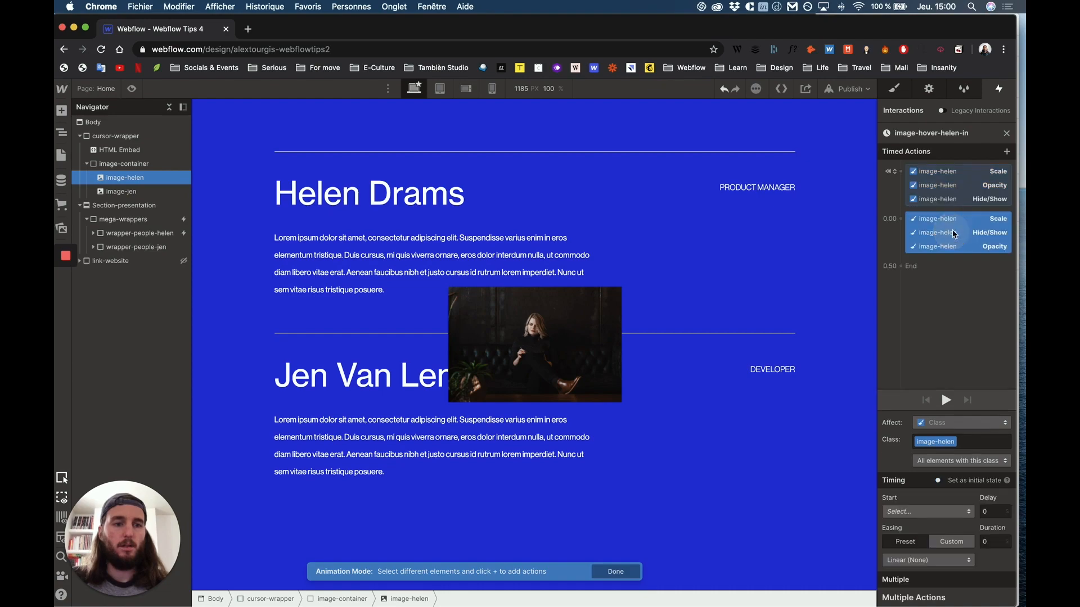
# Step: Move the duplicated Hide/Show action ahead of the duplicated Scale and Opacity actions and set its display to flex
pyautogui.click(964, 302)
pyautogui.click(956, 232)
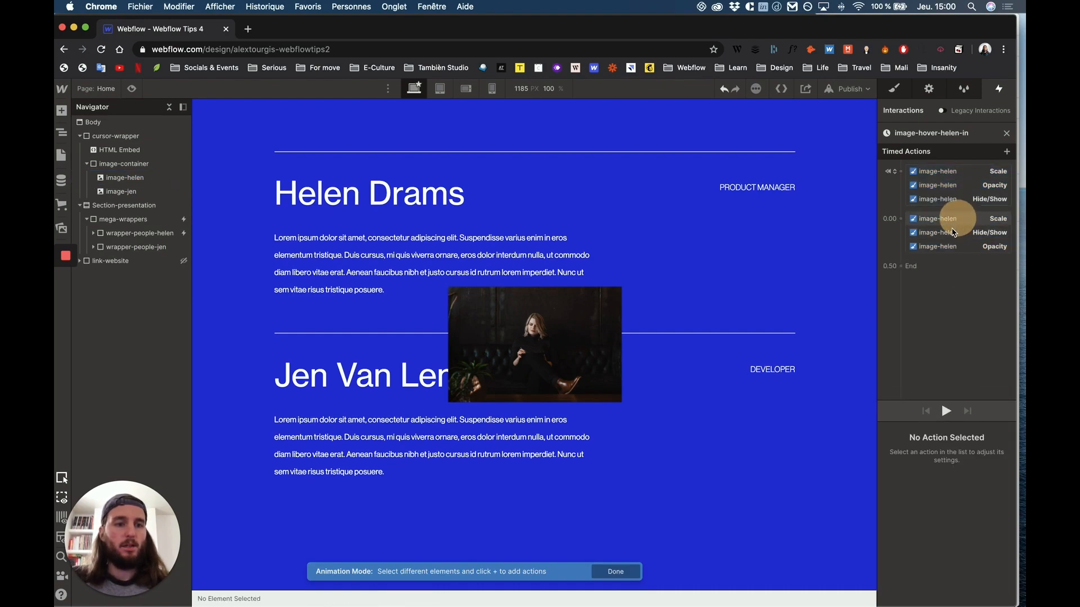
pyautogui.moveTo(956, 232)
pyautogui.mouseDown()
pyautogui.moveTo(950, 217)
pyautogui.moveTo(960, 212)
pyautogui.mouseUp()
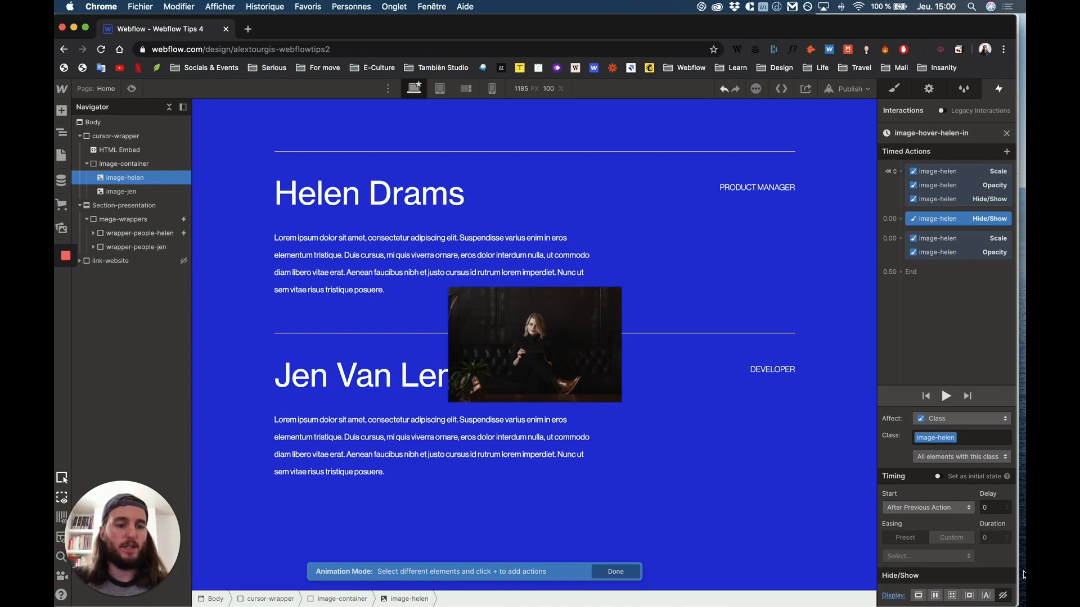
pyautogui.click(935, 596)
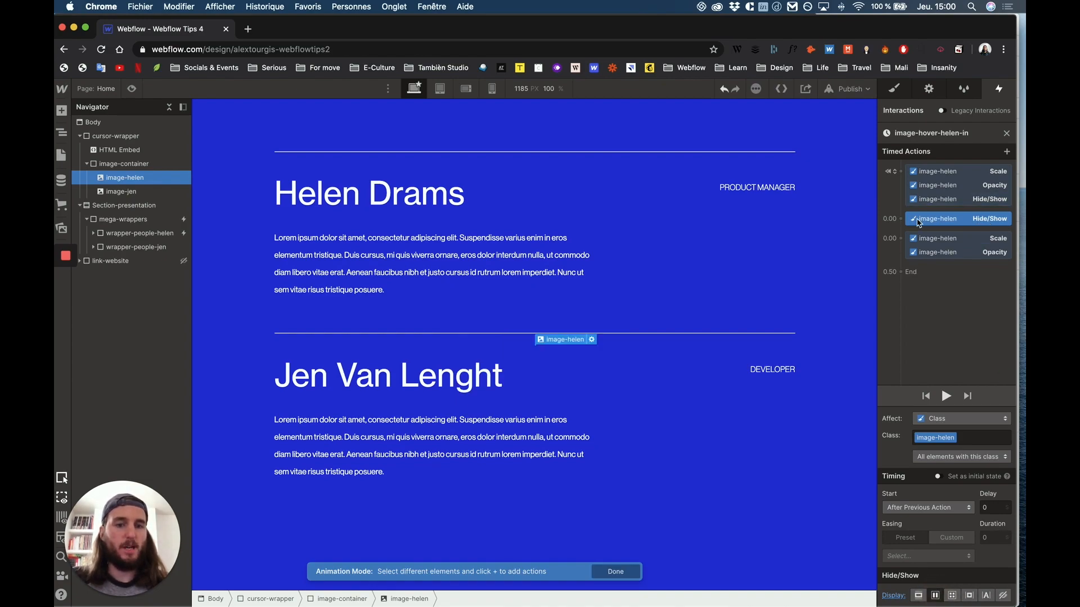
# Step: Set the duplicated Scale action to 1 on X and Y and the duplicated Opacity action to 100
pyautogui.click(954, 242)
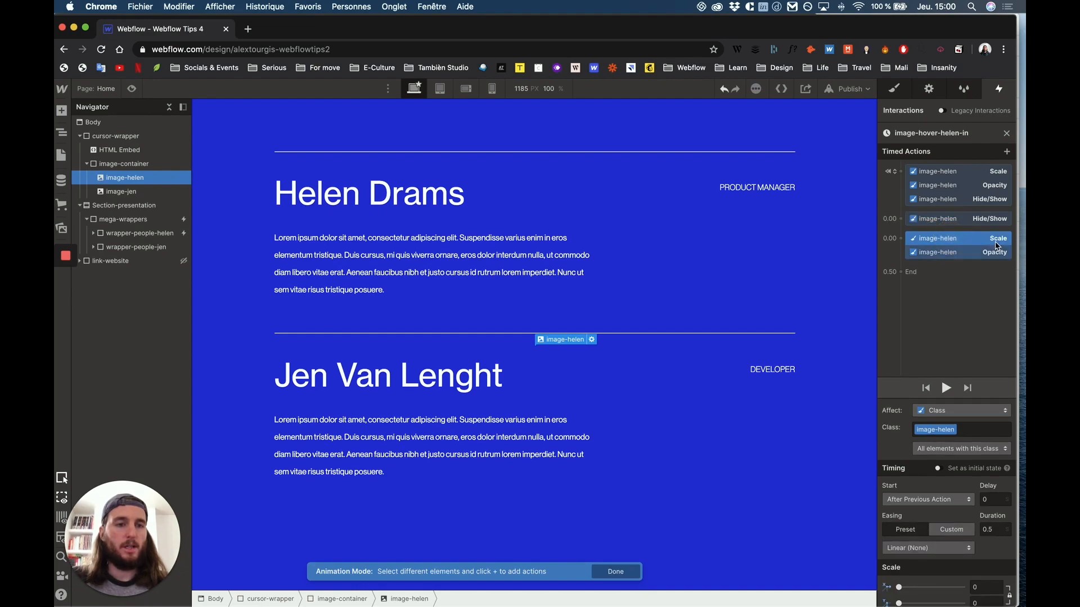
pyautogui.scroll(-1, 984, 559)
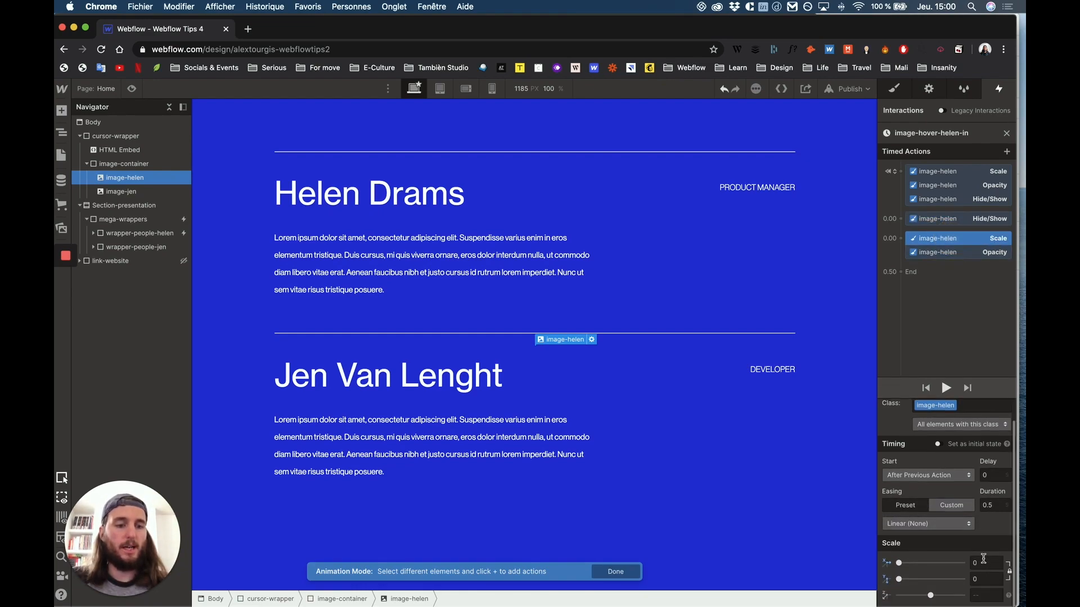
pyautogui.click(992, 563)
pyautogui.write('1')
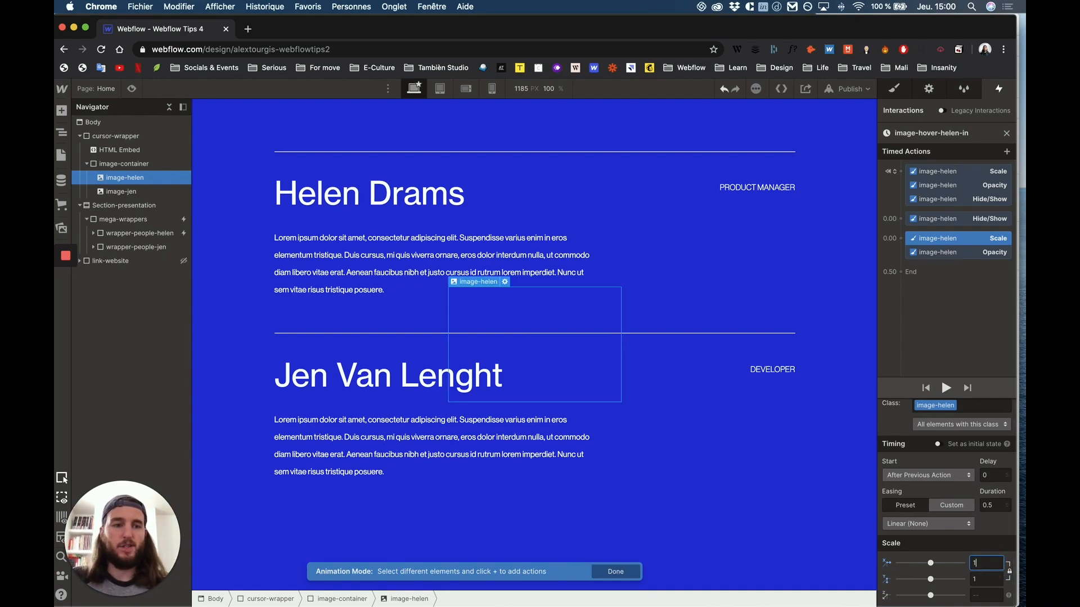
pyautogui.click(967, 254)
pyautogui.click(988, 593)
pyautogui.write('100')
pyautogui.press('Return')
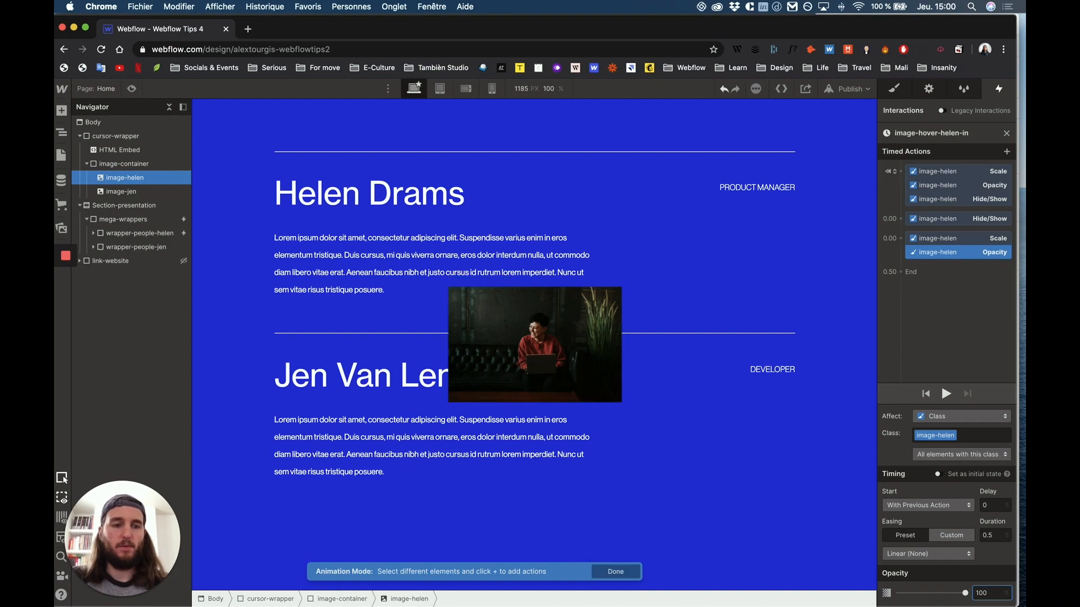
# Step: Give the duplicated Scale and Opacity actions a 0.3 s duration with Ease In Out easing, play the animation, and close its editor
pyautogui.keyDown('shift'); pyautogui.click(981, 237); pyautogui.keyUp('shift')
pyautogui.click(997, 541)
pyautogui.press('BackSpace')
pyautogui.write('3')
pyautogui.click(928, 560)
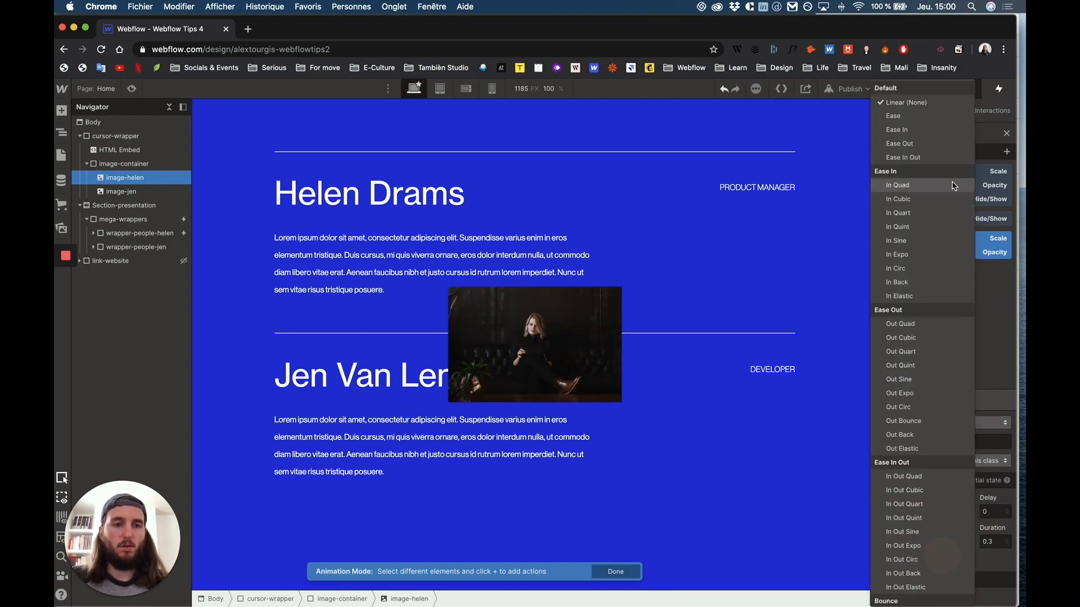
pyautogui.click(934, 158)
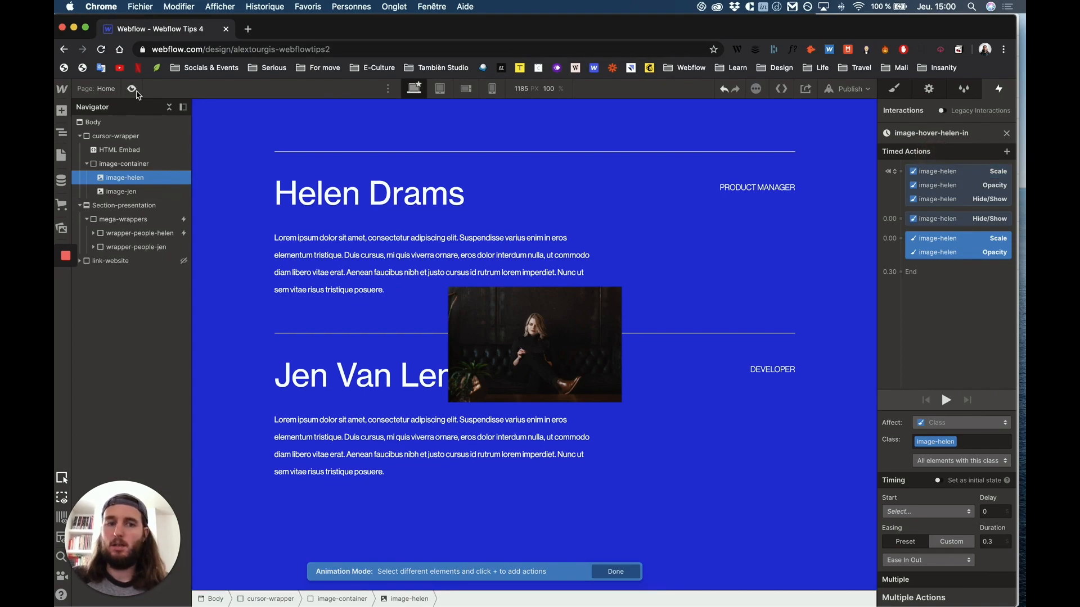
pyautogui.click(946, 400)
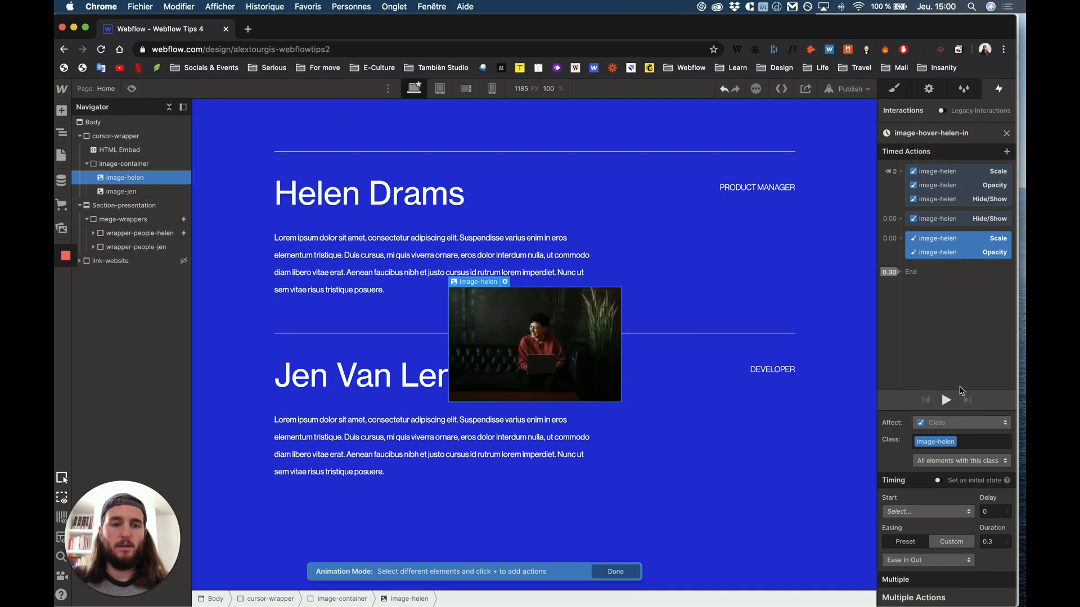
pyautogui.click(1007, 133)
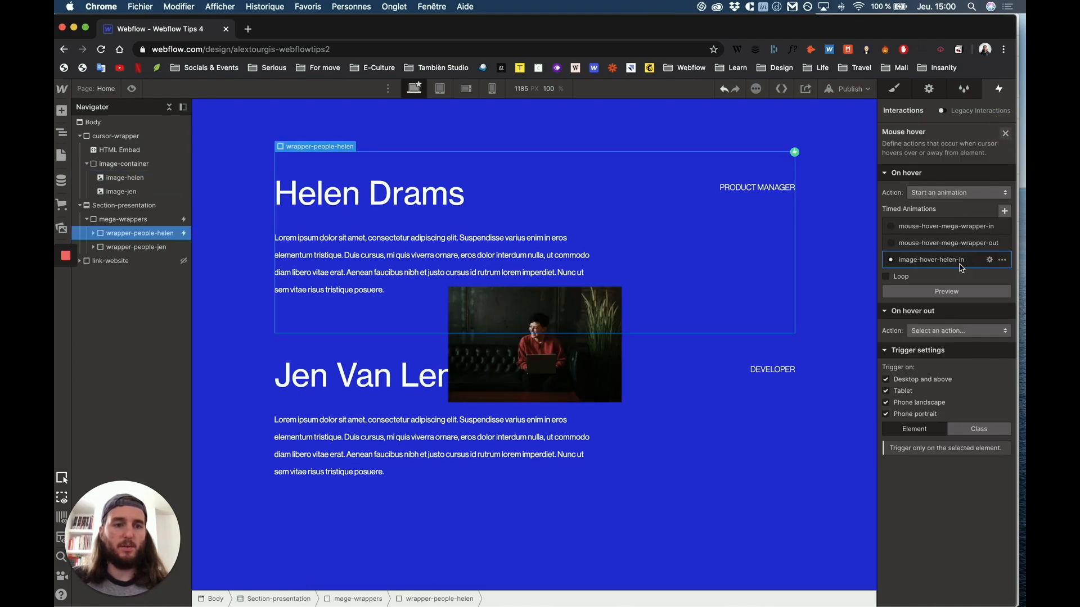
# Step: Make the hover-out action start an animation and duplicate image-hover-helen-in among the timed animations
pyautogui.click(958, 331)
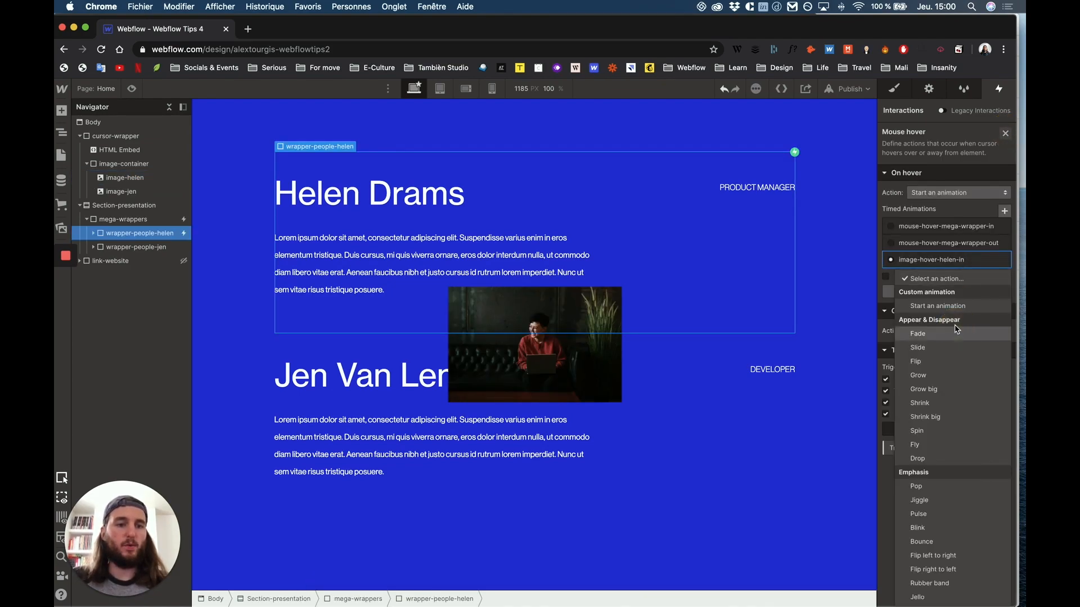
pyautogui.click(958, 304)
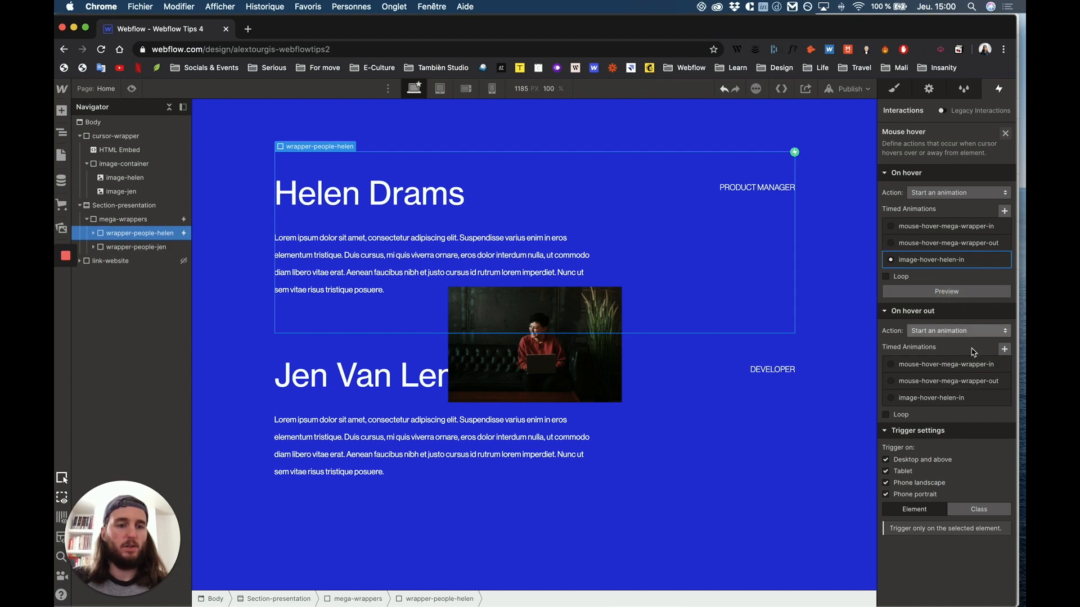
pyautogui.click(1002, 398)
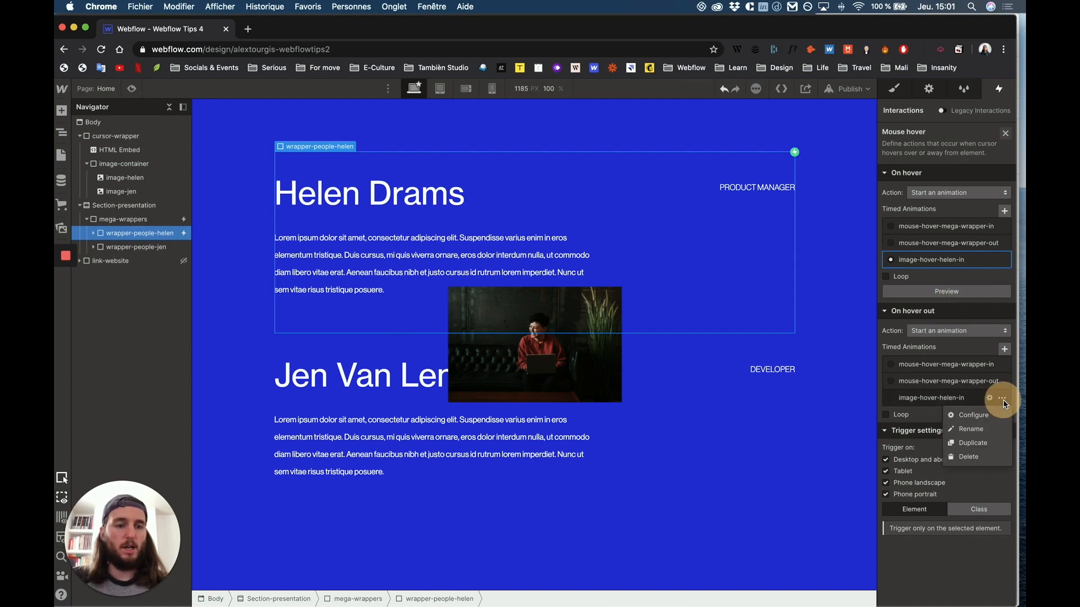
pyautogui.click(971, 441)
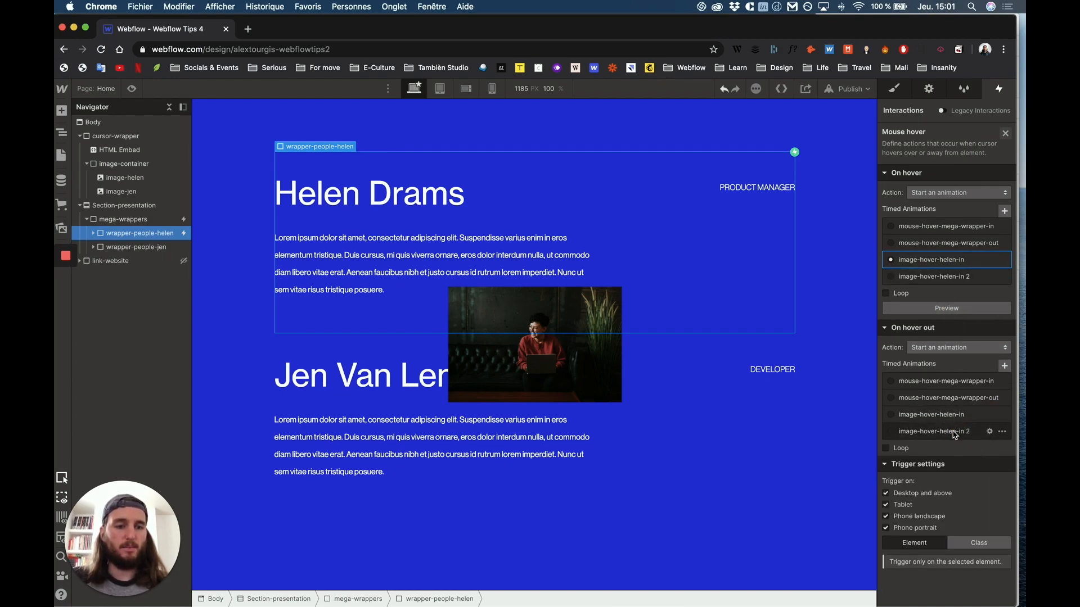
# Step: Assign the duplicated animation to hover out, open it, and rename it image-hover-helen-out
pyautogui.click(953, 432)
pyautogui.click(945, 430)
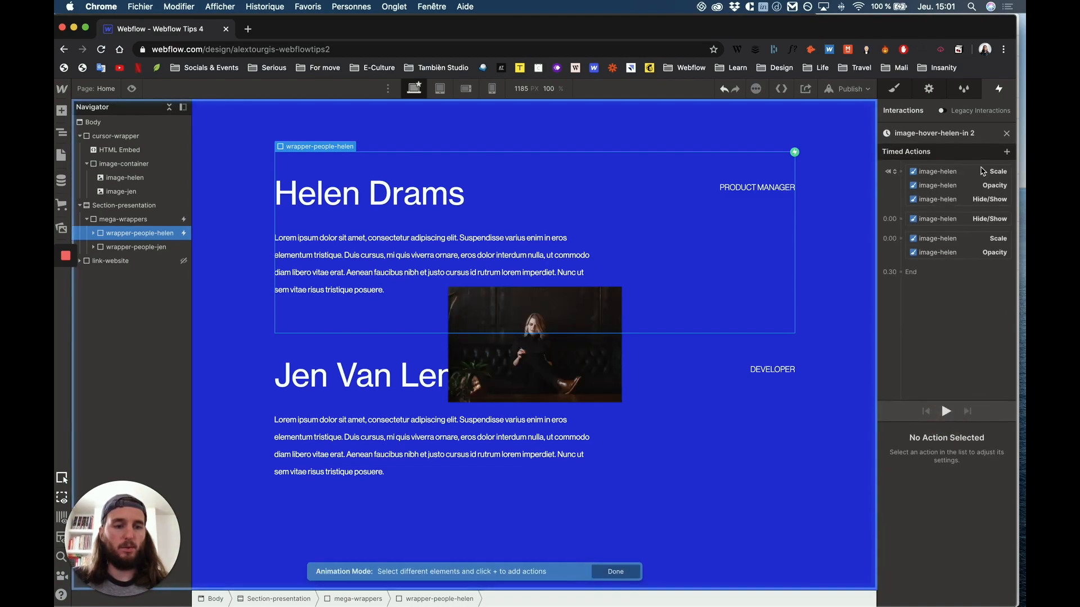
pyautogui.click(949, 134)
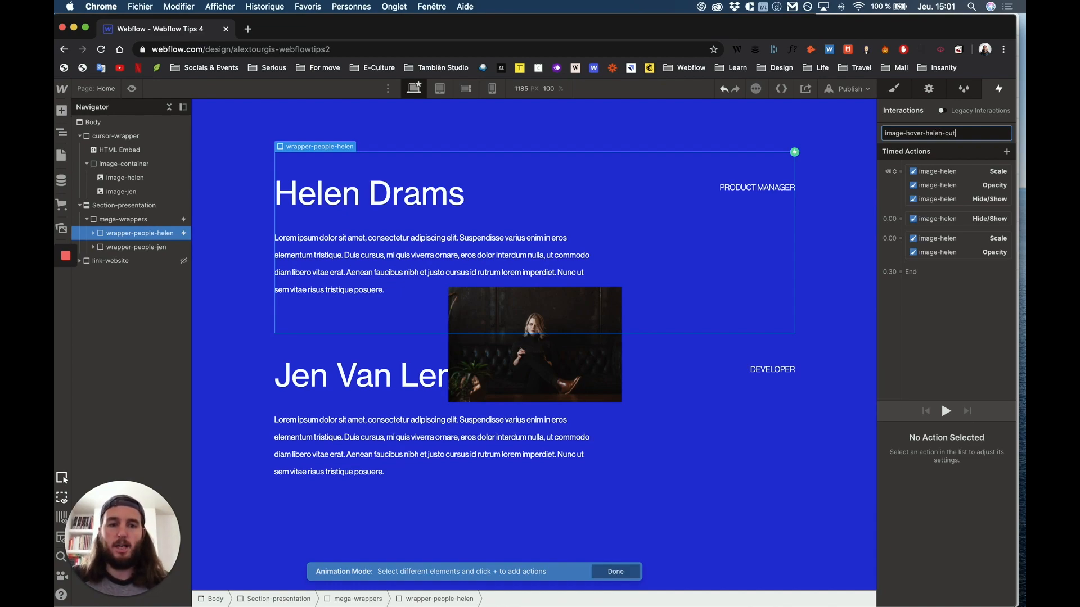
pyautogui.write('out')
pyautogui.press('Return')
# Step: Delete every action from the image-hover-helen-out animation except the initial Hide/Show action that sets image-helen's display to none
pyautogui.click(965, 174)
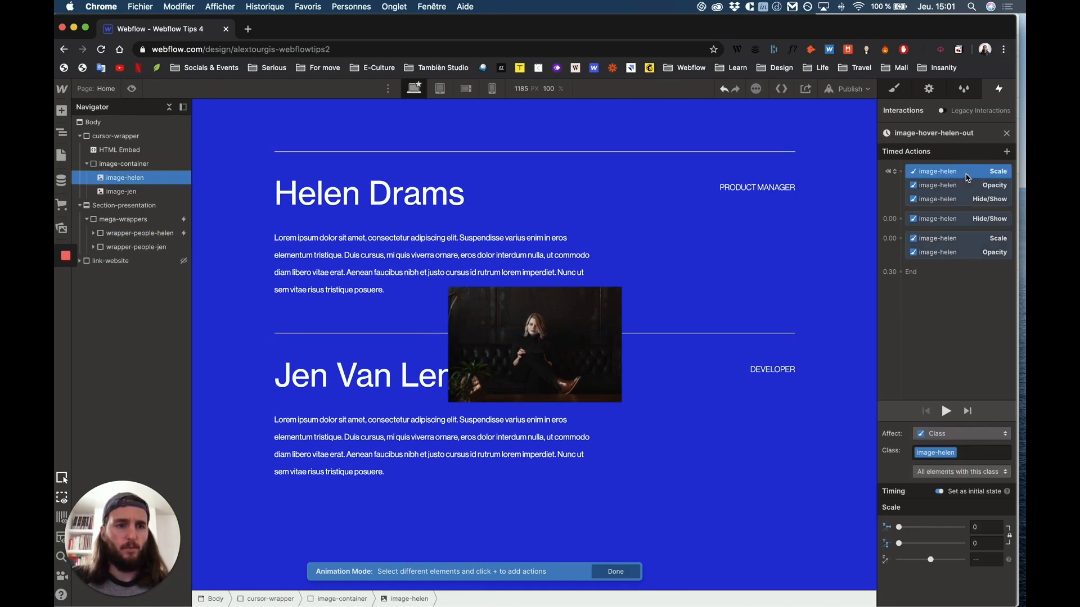
pyautogui.keyDown('shift'); pyautogui.click(962, 185); pyautogui.keyUp('shift')
pyautogui.press('Delete')
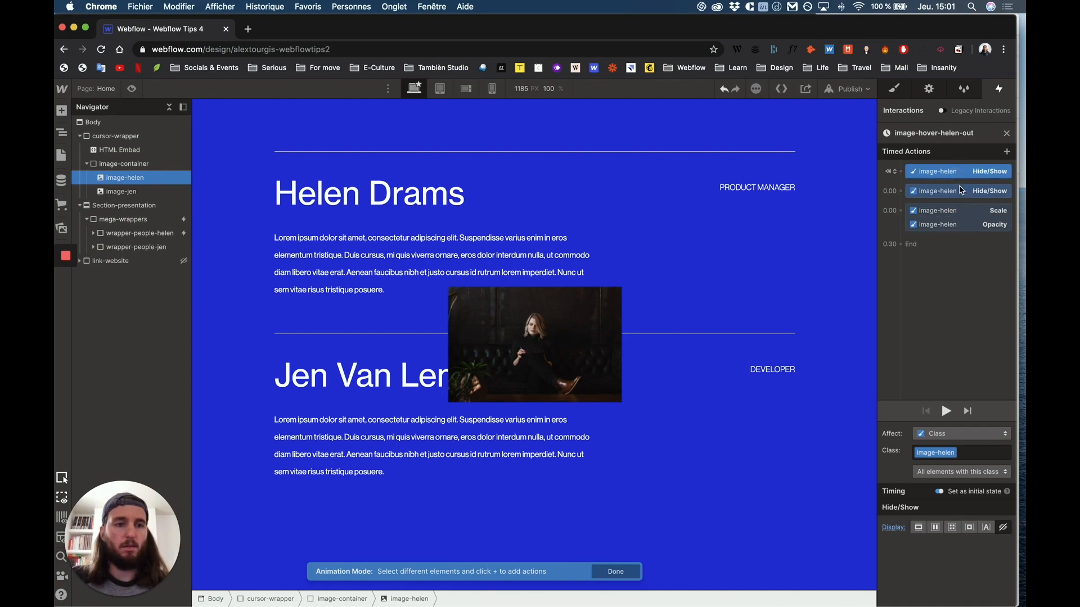
pyautogui.click(961, 190)
pyautogui.keyDown('shift'); pyautogui.click(963, 225); pyautogui.keyUp('shift')
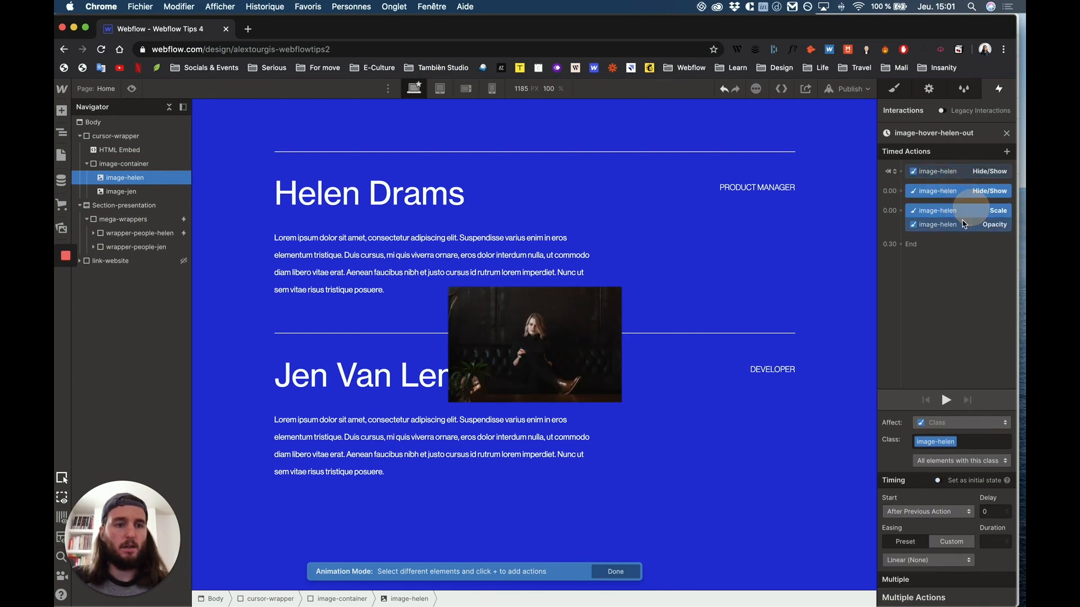
pyautogui.press('Delete')
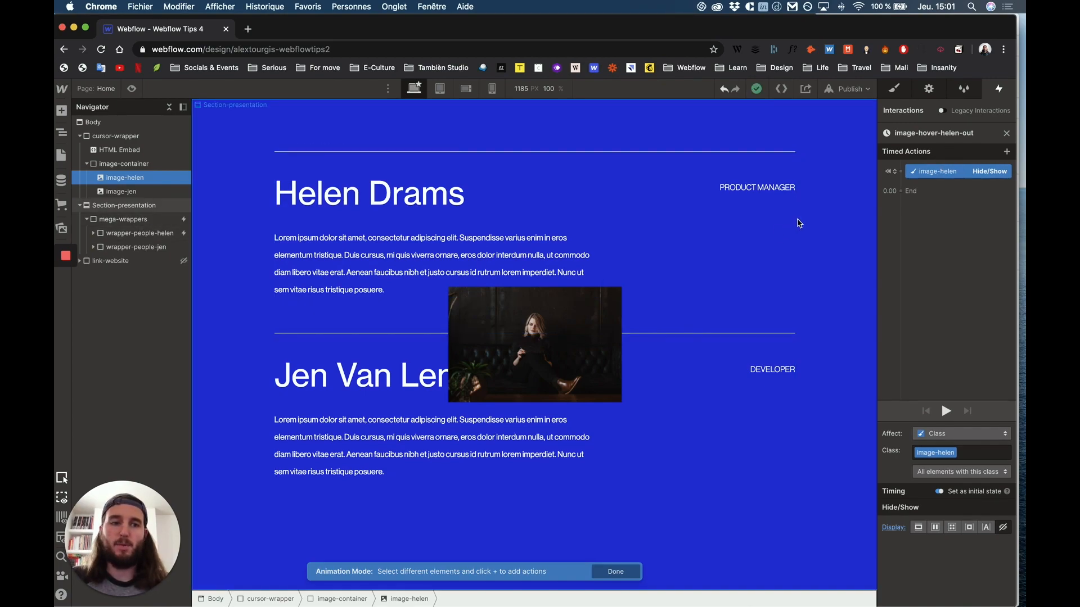
# Step: Turn off the initial state on the remaining Hide/Show action and preview the page's hover effect before returning to the design view
pyautogui.click(939, 492)
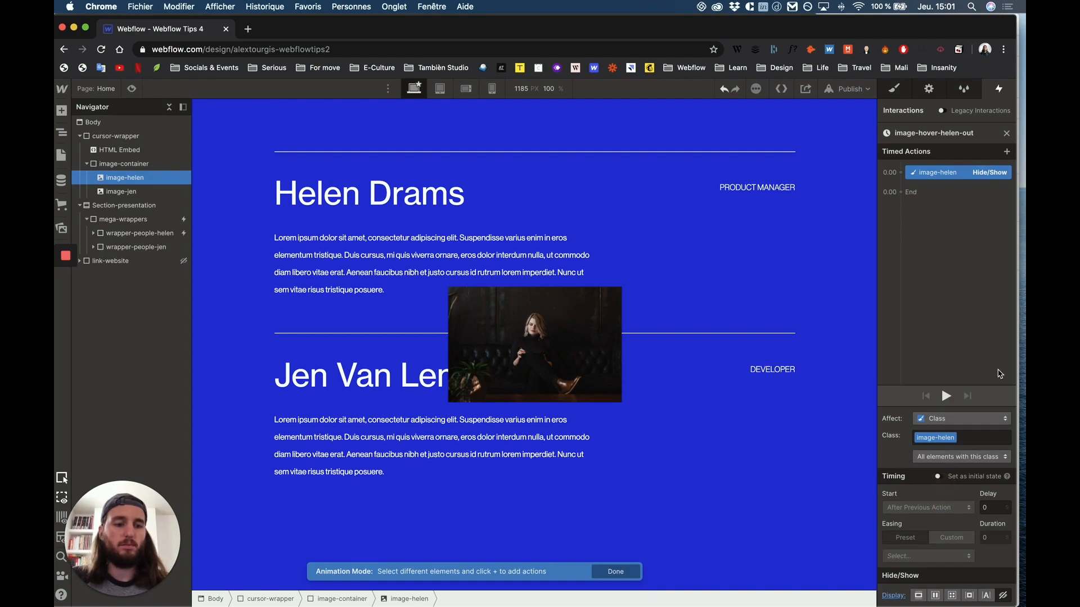
pyautogui.click(131, 89)
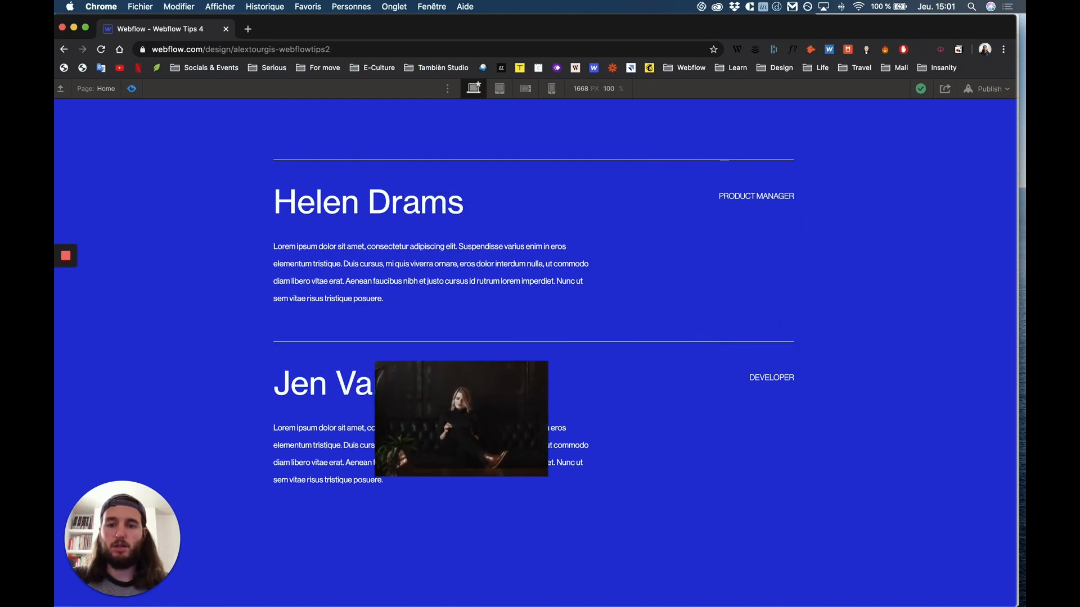
pyautogui.click(131, 88)
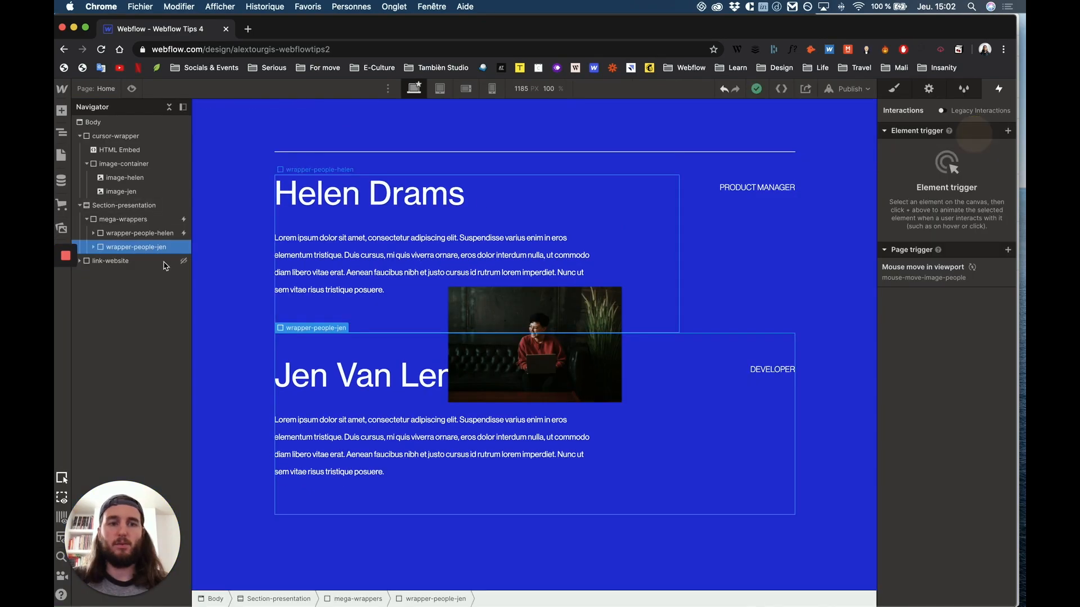
# Step: Add a mouse hover trigger to wrapper-people-jen and make its hover-in action start an animation
pyautogui.click(1008, 130)
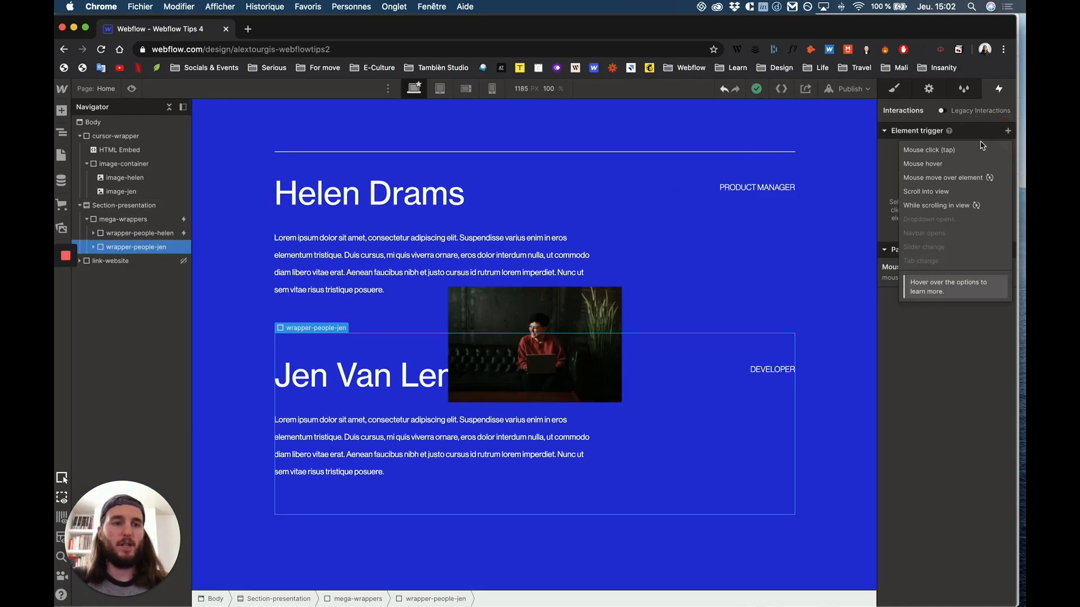
pyautogui.click(952, 157)
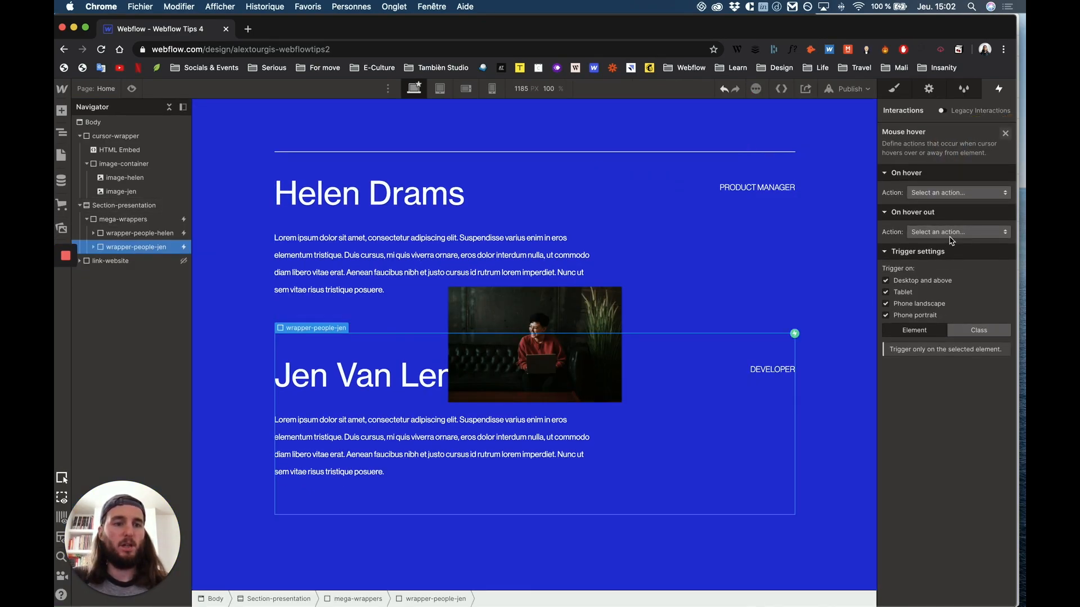
pyautogui.click(945, 193)
pyautogui.click(963, 220)
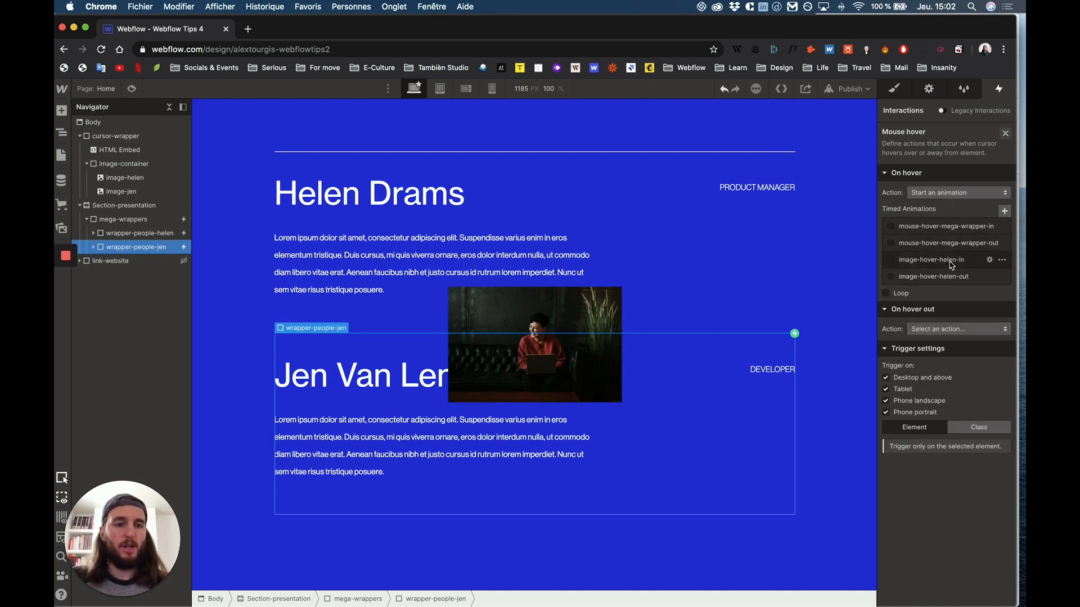
# Step: Duplicate the image-hover-helen-in and image-hover-helen-out timed animations
pyautogui.click(1002, 260)
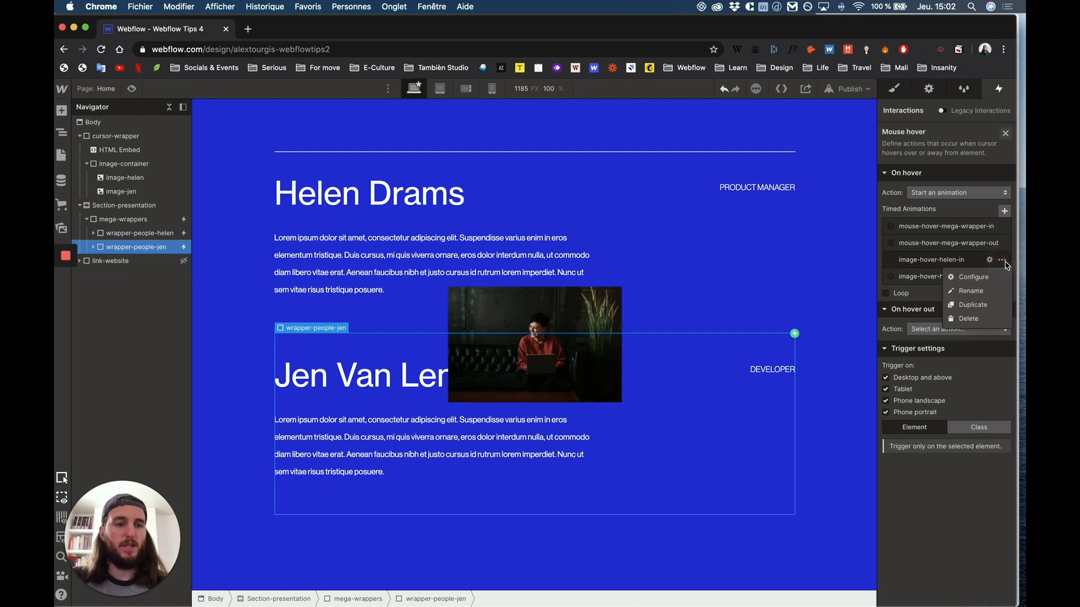
pyautogui.click(976, 307)
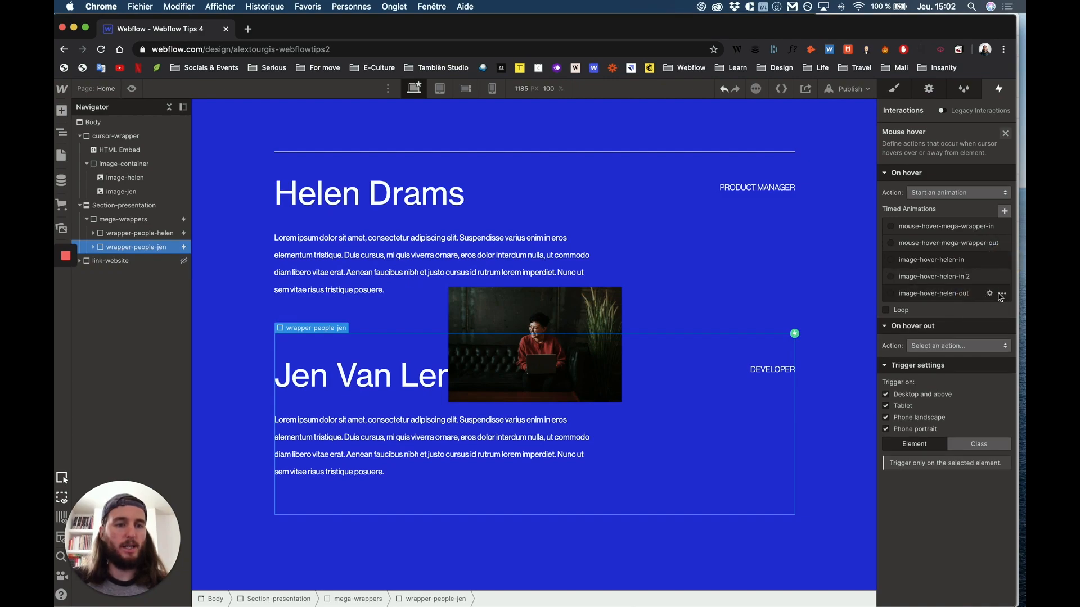
pyautogui.click(1002, 294)
pyautogui.click(979, 338)
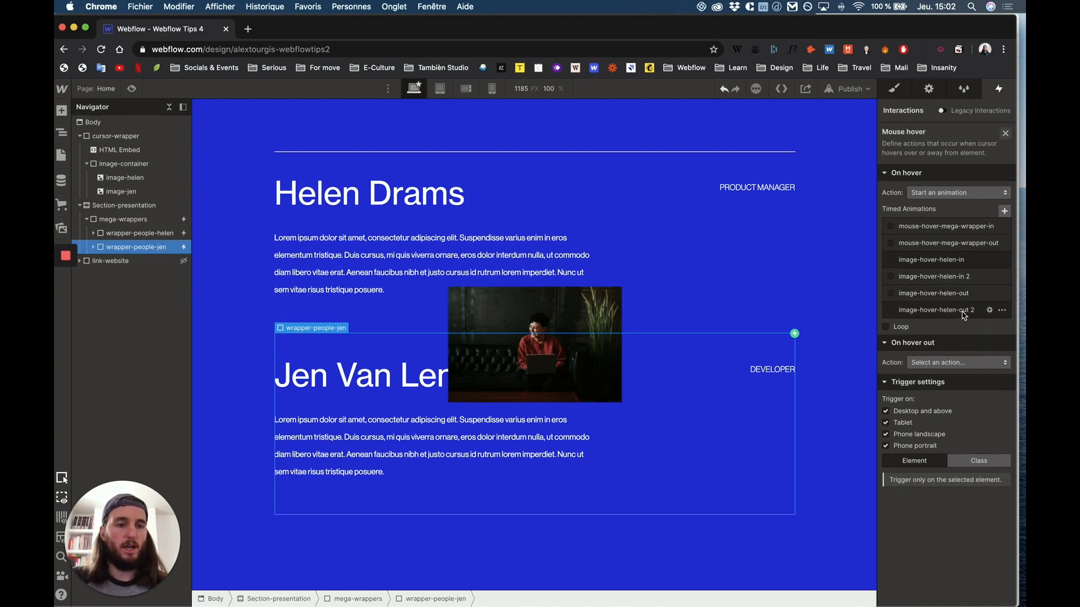
# Step: Assign the duplicated helen-in animation to hover in, open it, and rename it image-hover-jen-in
pyautogui.click(967, 277)
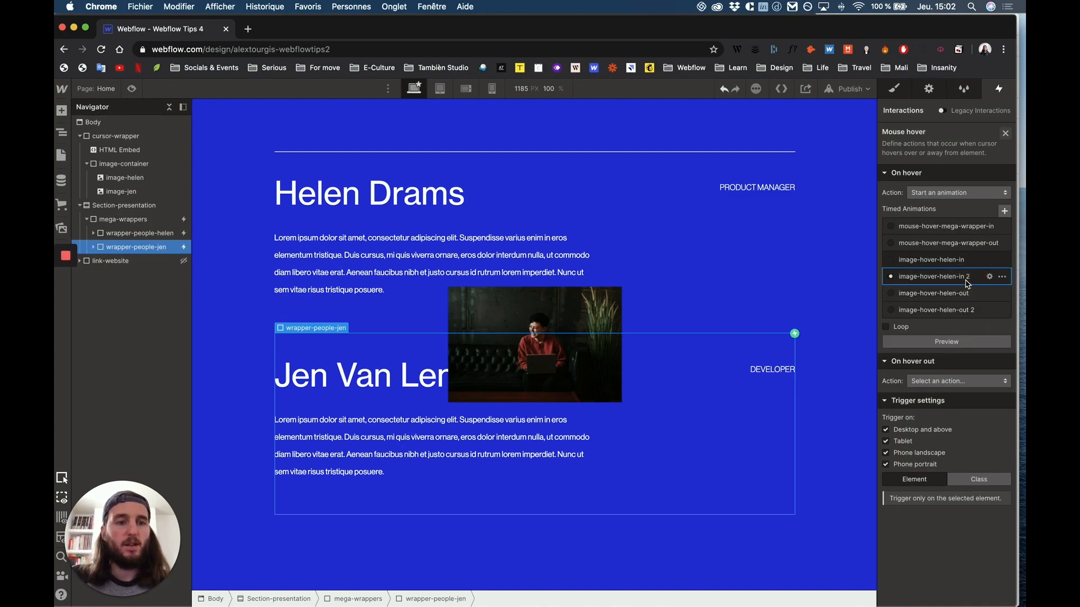
pyautogui.doubleClick(938, 133)
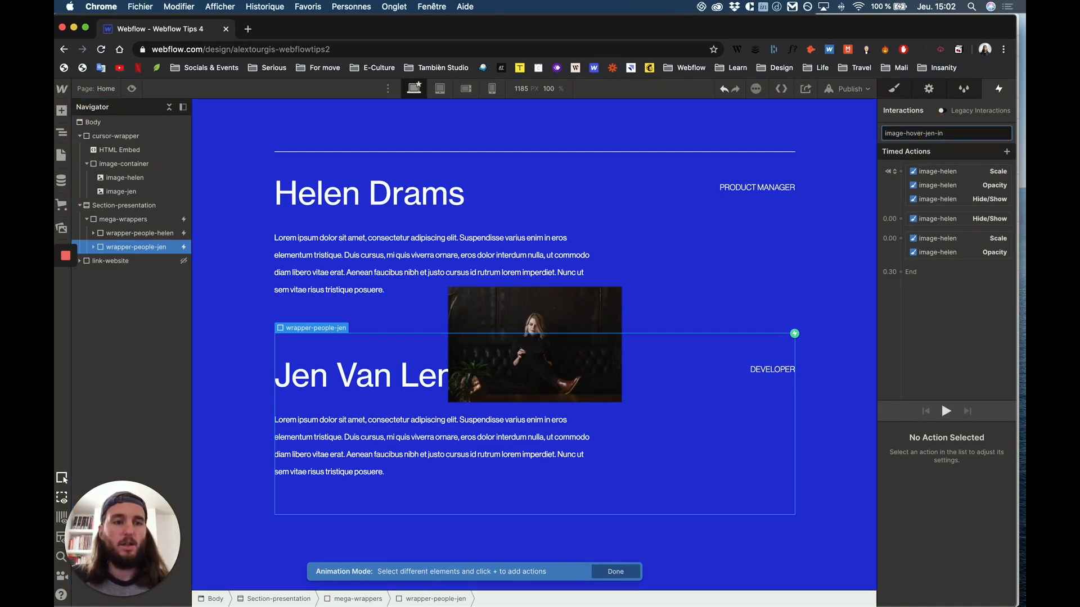
pyautogui.press('Return')
# Step: Change the target of all actions in image-hover-jen-in to the image-jen element and close the animation editor
pyautogui.moveTo(958, 248); pyautogui.dragTo(949, 171)
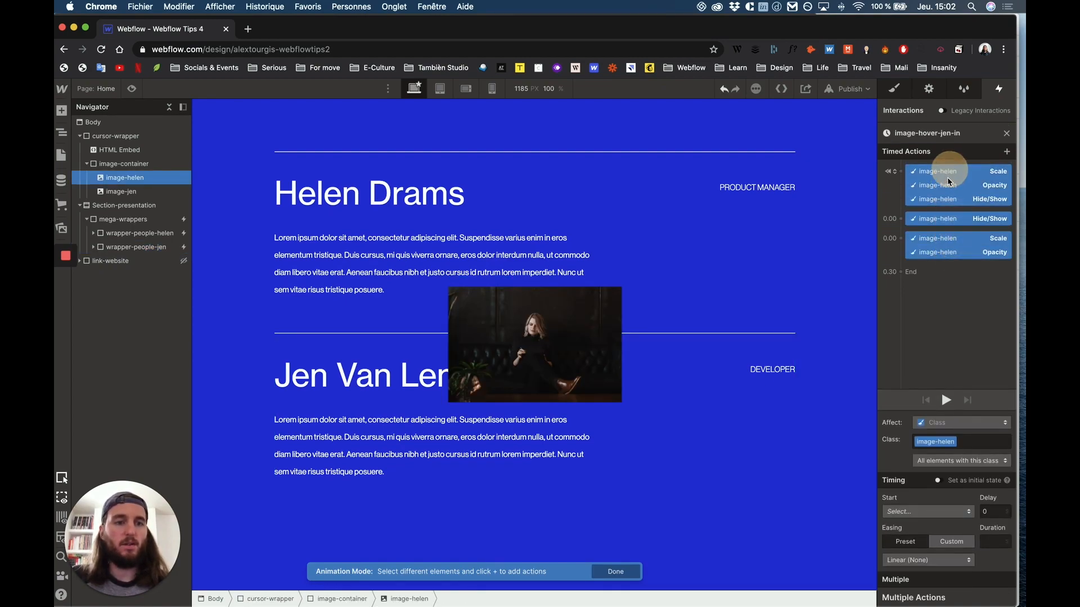
pyautogui.rightClick(949, 175)
pyautogui.click(955, 208)
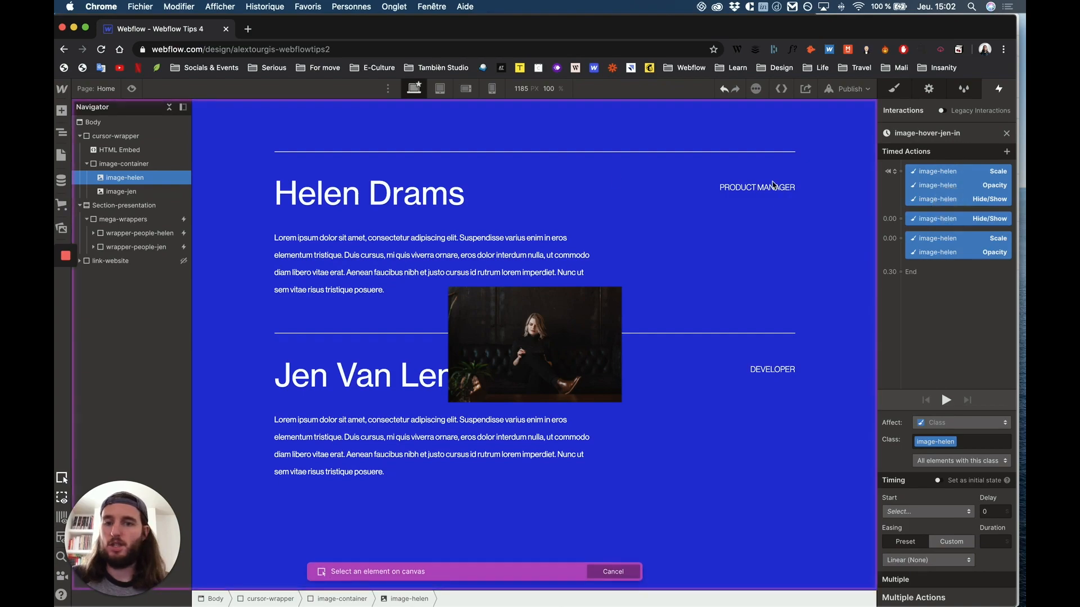
pyautogui.click(153, 194)
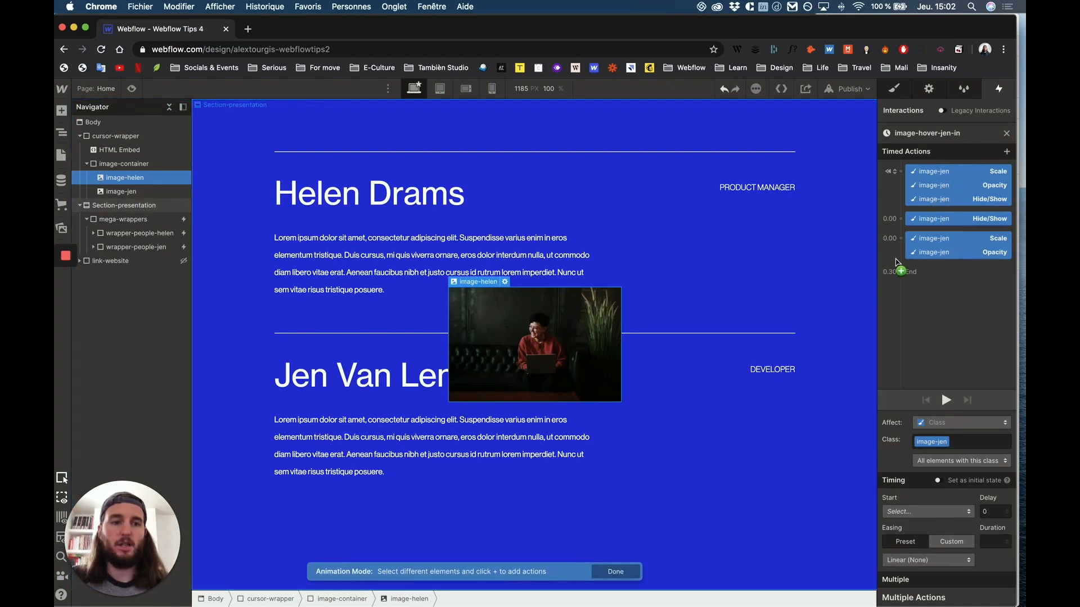
pyautogui.click(1006, 134)
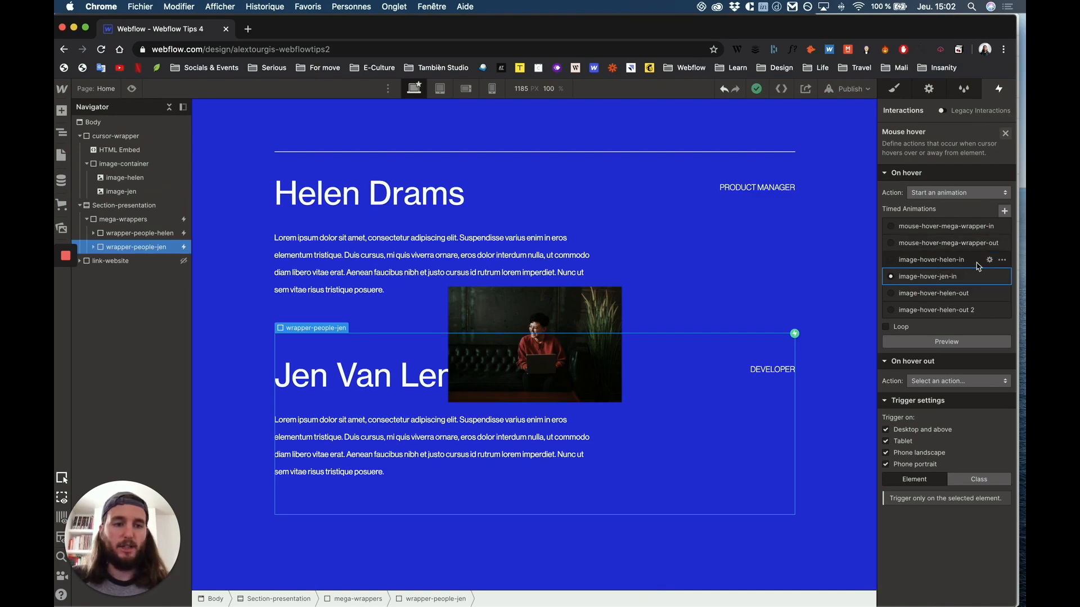
# Step: Make the hover-out action of wrapper-people-jen start the duplicated animation image-hover-helen-out 2
pyautogui.click(954, 385)
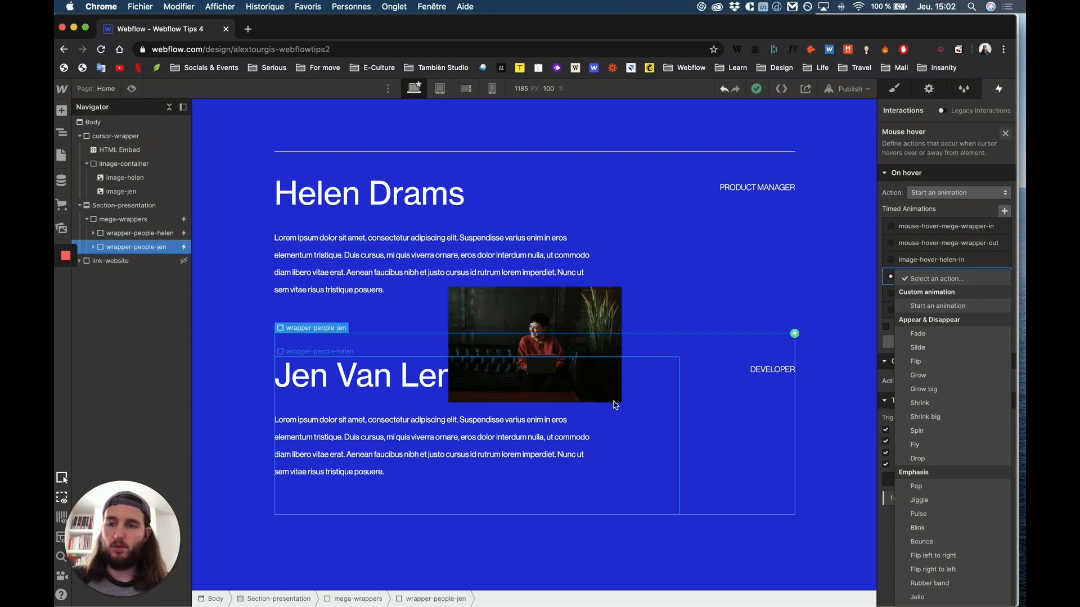
pyautogui.click(958, 307)
pyautogui.click(953, 497)
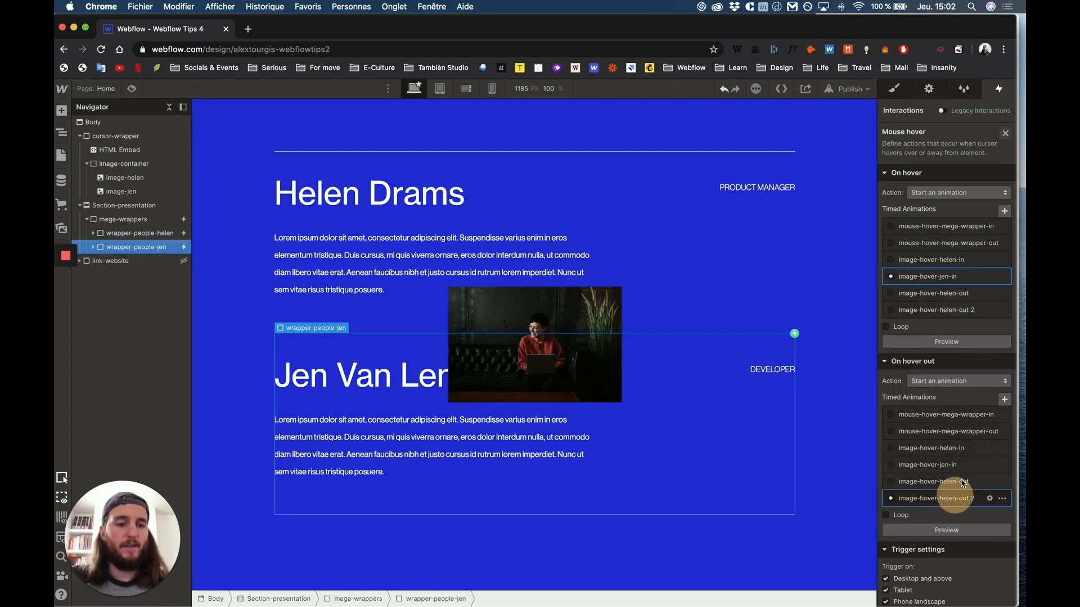
# Step: Open the duplicated hover-out animation and rename it image-hover-jen-out
pyautogui.doubleClick(960, 496)
pyautogui.click(952, 131)
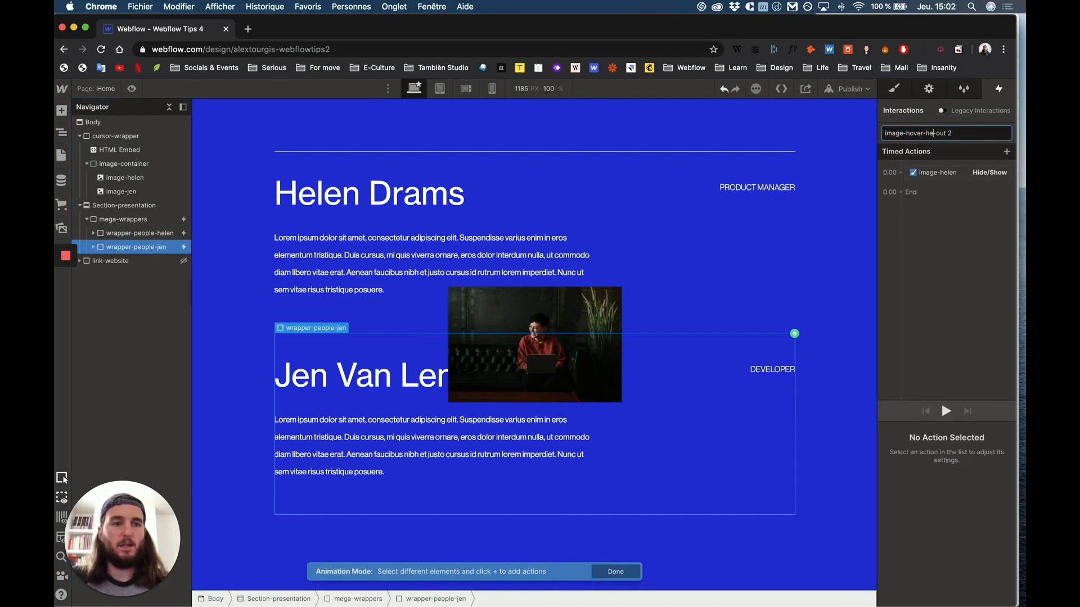
pyautogui.press('Return')
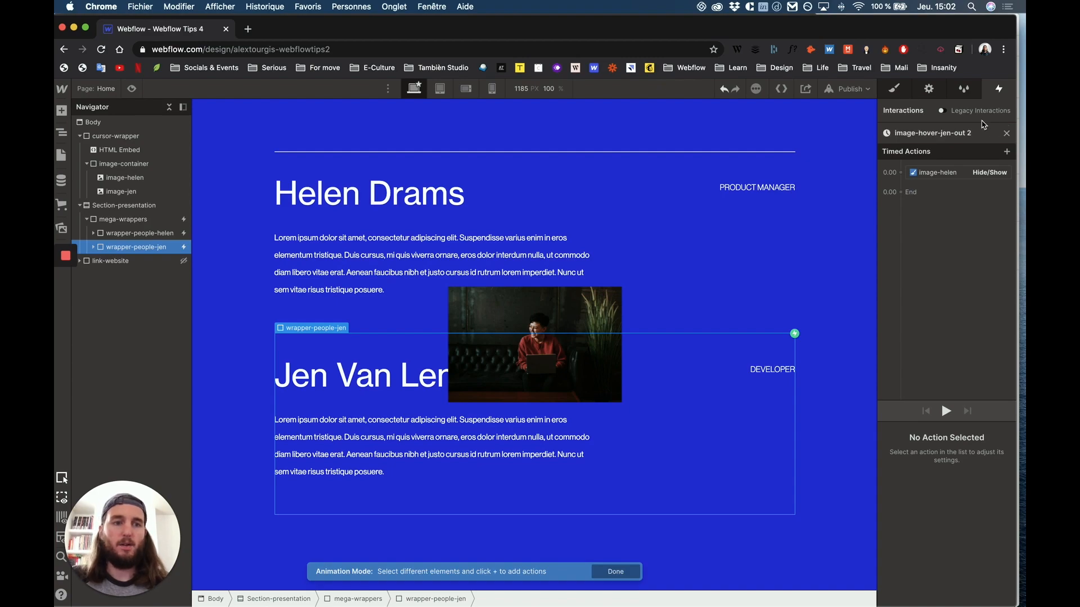
pyautogui.click(963, 134)
pyautogui.press('Return')
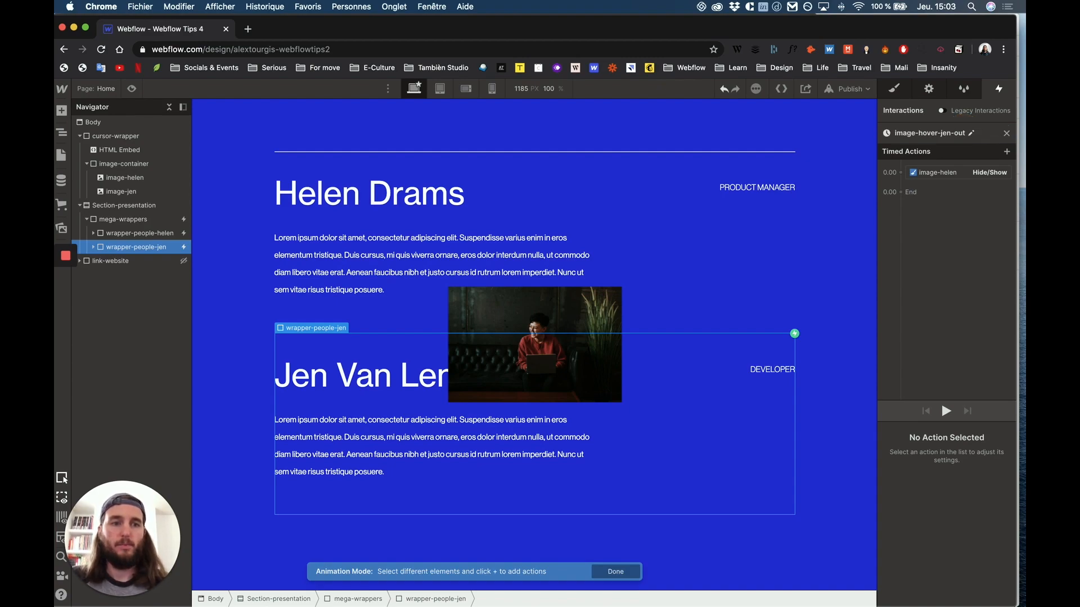
# Step: Change the target of the Hide/Show action in image-hover-jen-out to image-jen and preview the page
pyautogui.click(954, 169)
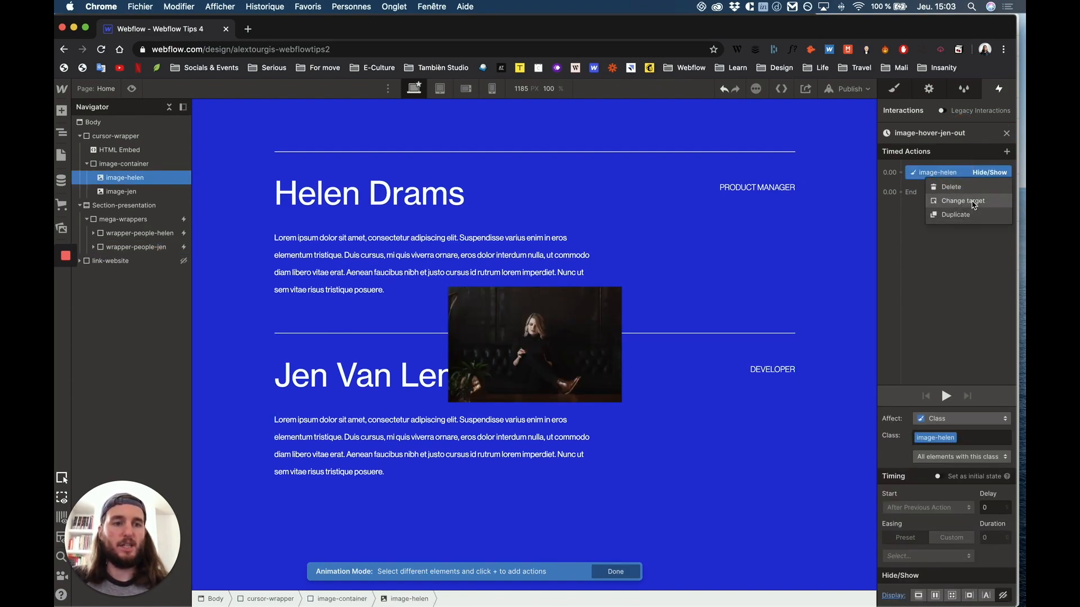
pyautogui.click(971, 201)
pyautogui.click(119, 191)
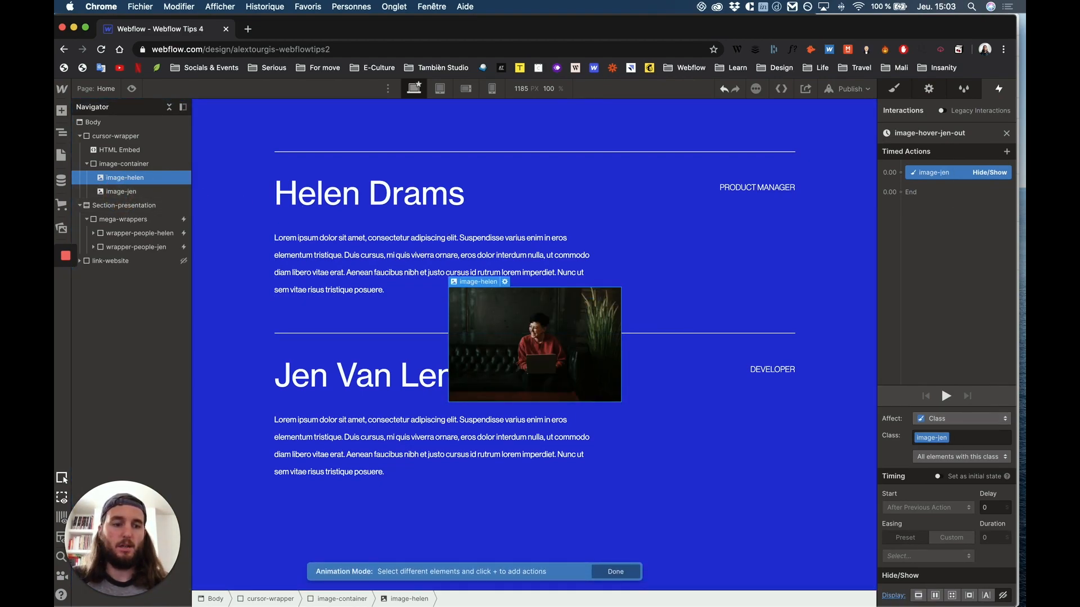
pyautogui.click(131, 89)
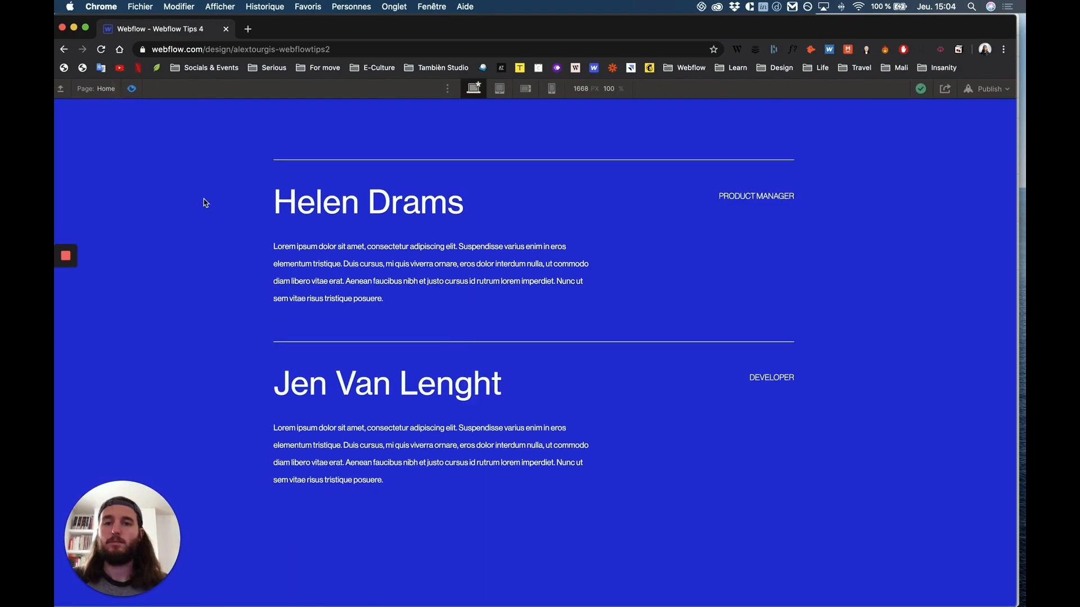